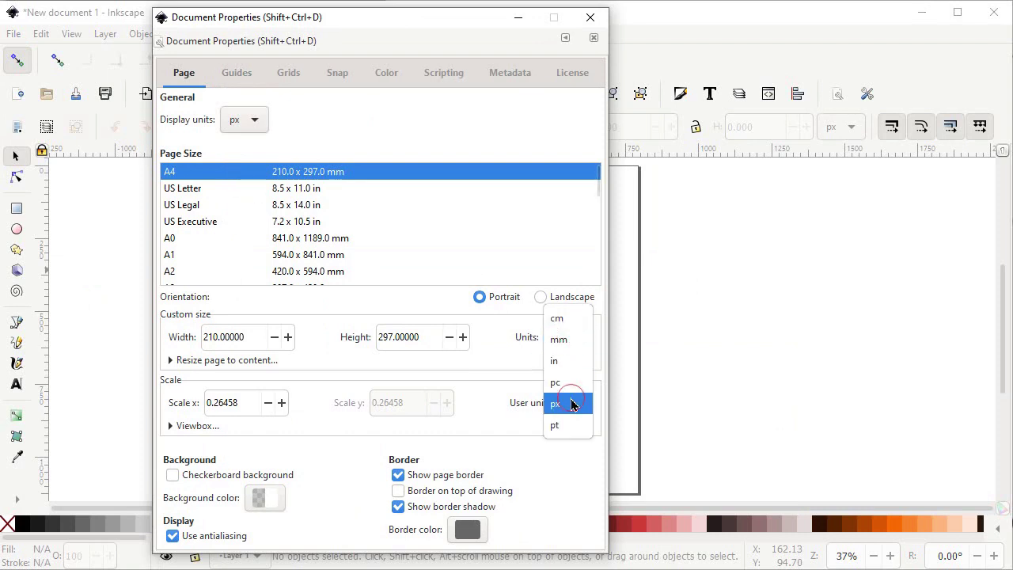
Set the custom page size to 1280 px wide by 720 px high.
click(568, 403)
drag(247, 335, 177, 333)
text(1280)
drag(427, 338, 348, 334)
text(720)
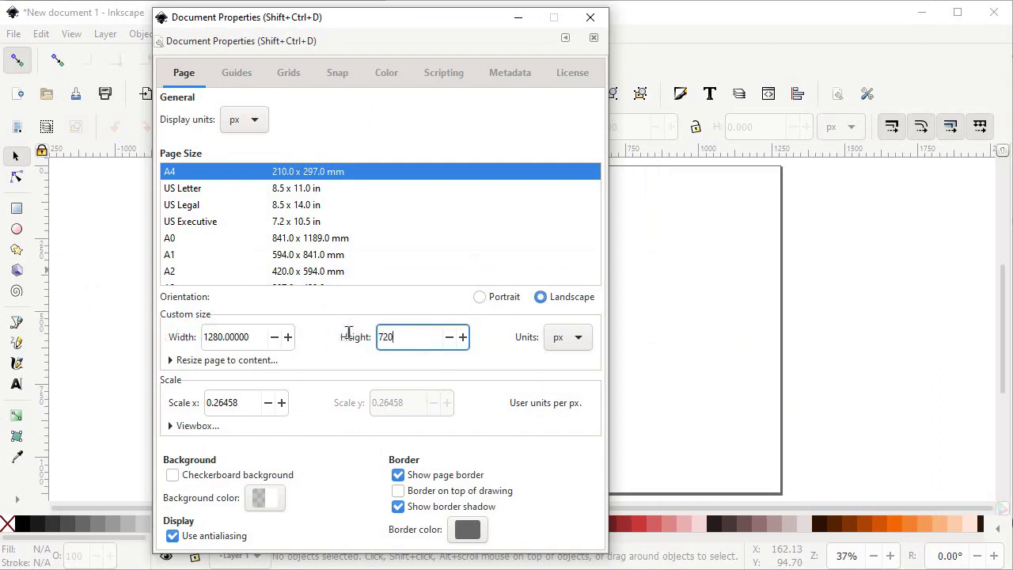
Add a new rectangular grid to the document.
click(289, 75)
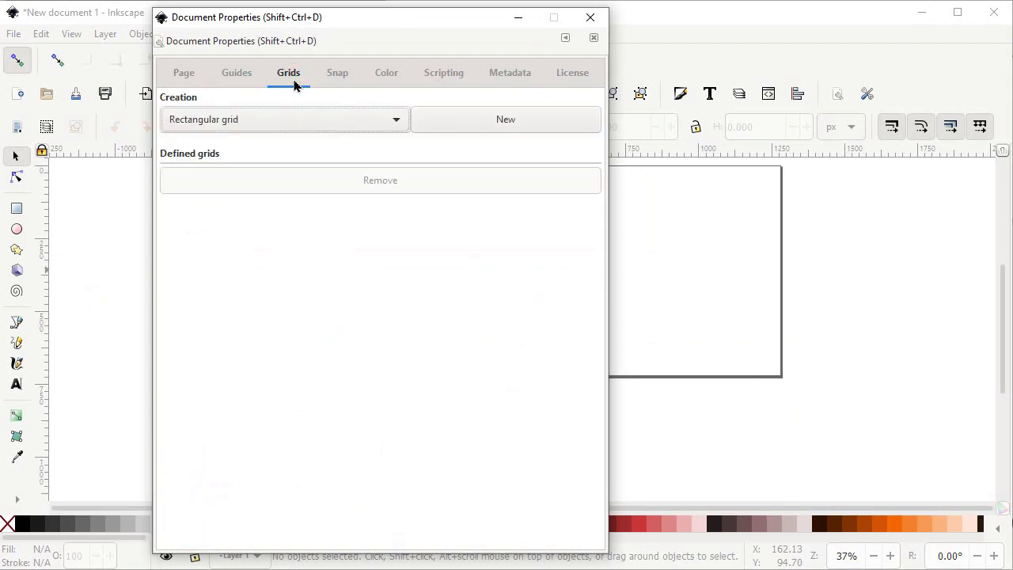
click(390, 135)
click(345, 115)
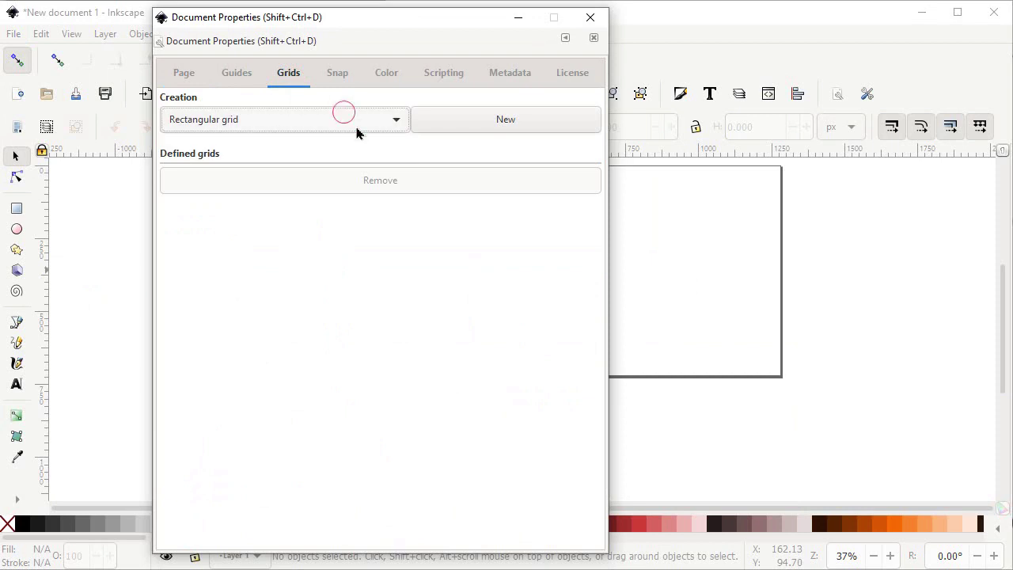
click(465, 132)
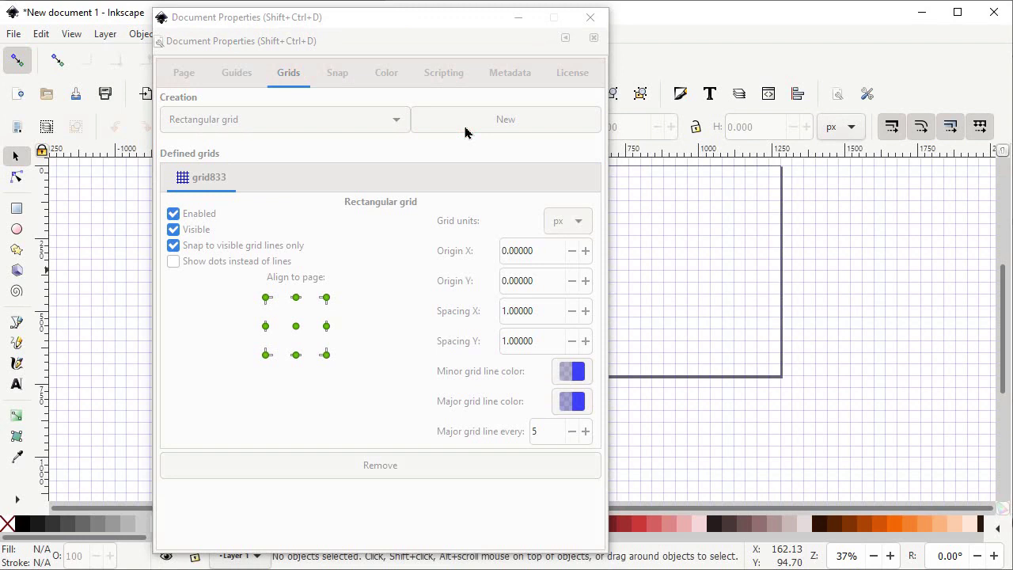
Set the grid's X and Y spacing to 115 px with a major grid line every 1, and close the document properties.
click(535, 312)
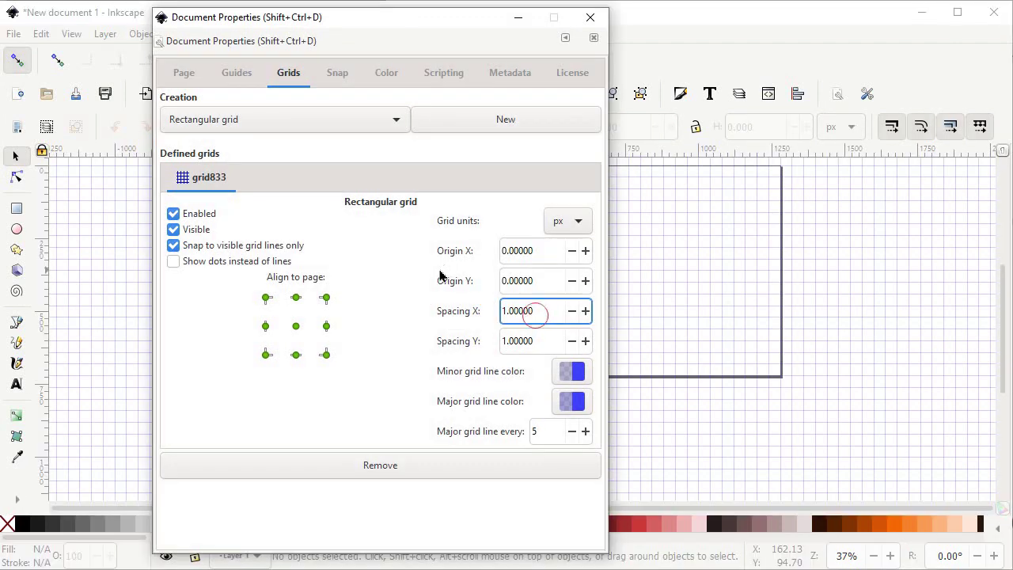
drag(546, 310, 491, 297)
text(115)
drag(539, 340, 499, 338)
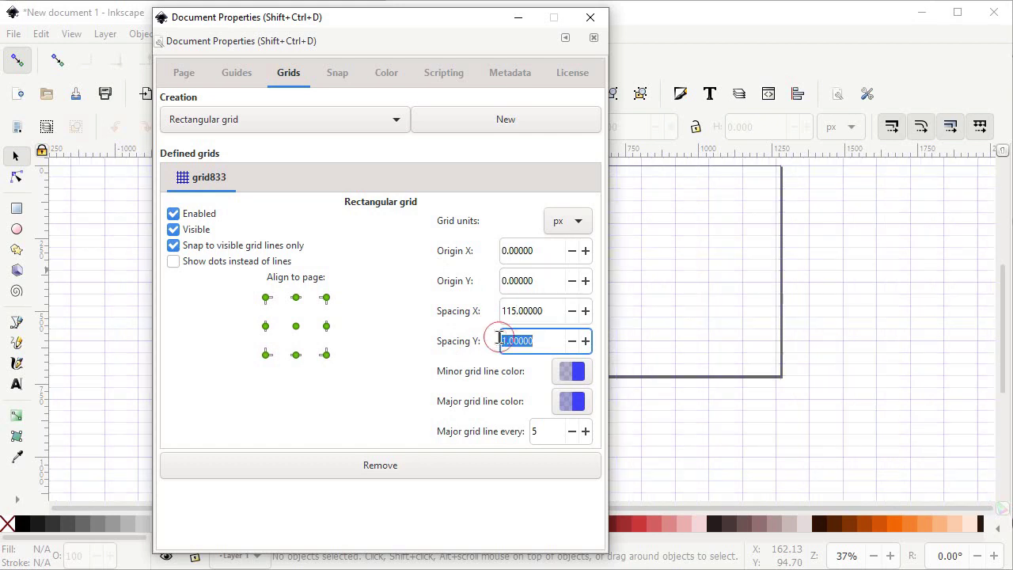
text(115)
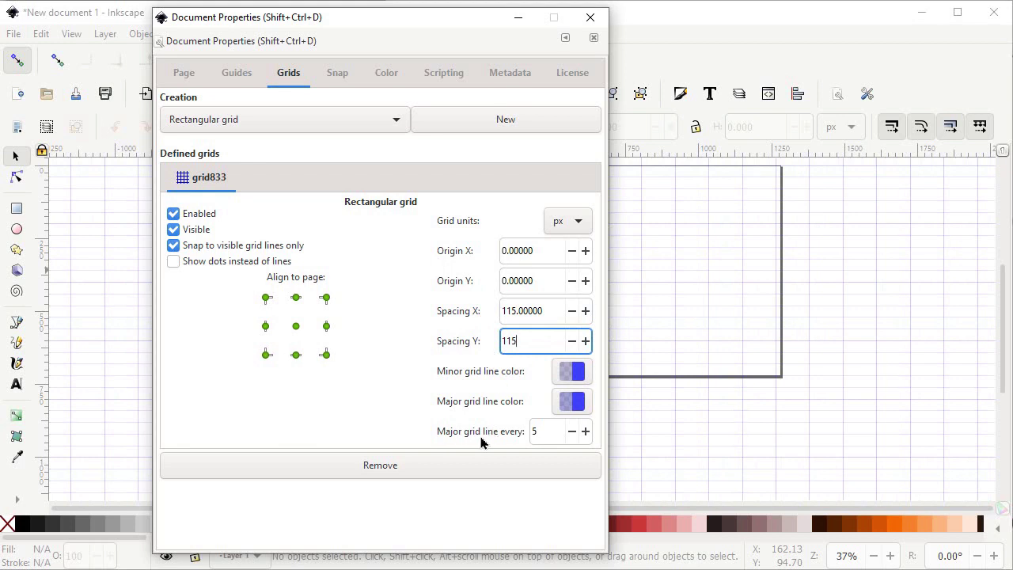
double_click(543, 433)
text(1)
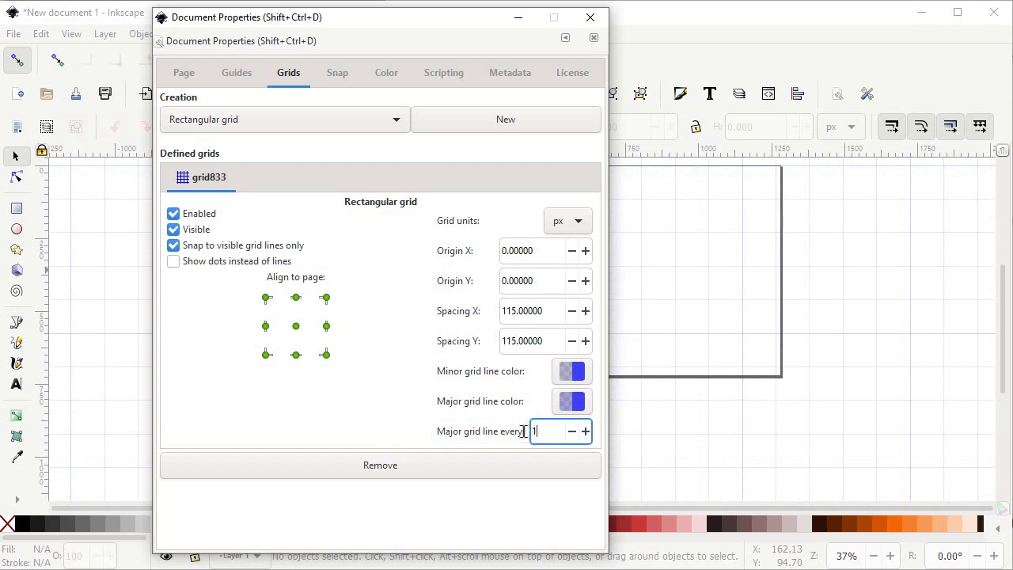
click(590, 18)
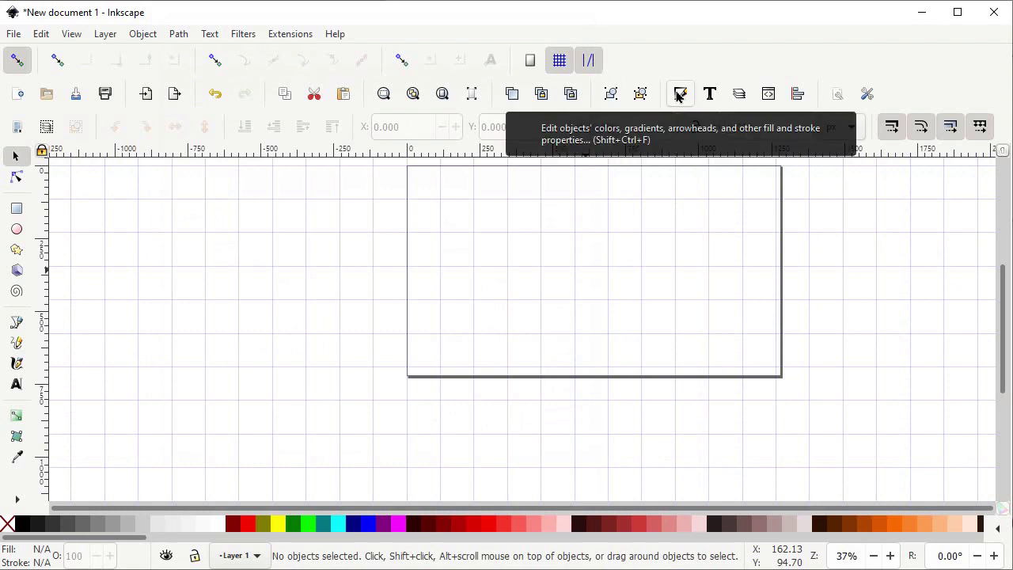
Show the Fill and Stroke settings and fit the whole page in view.
click(679, 94)
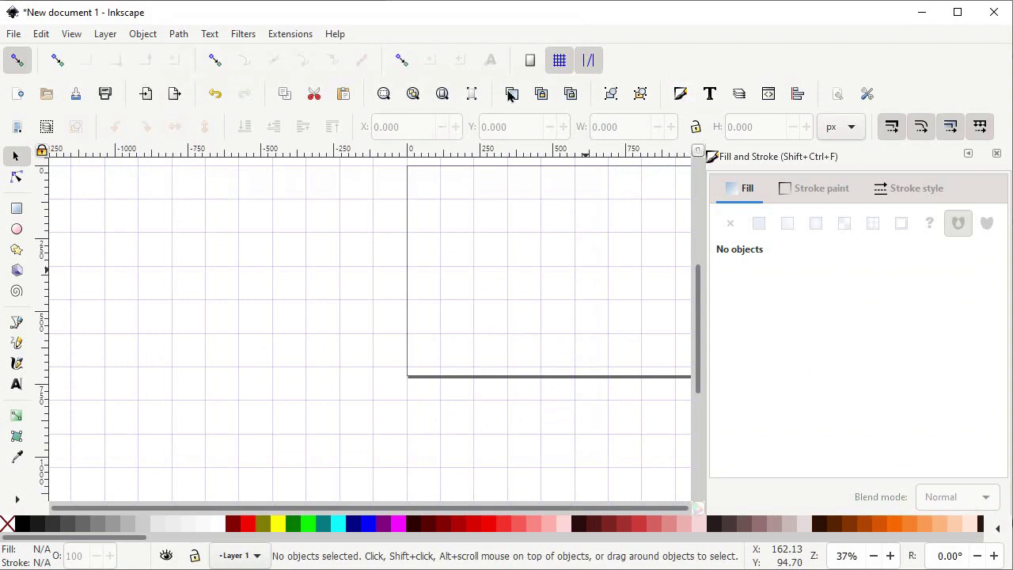
click(451, 93)
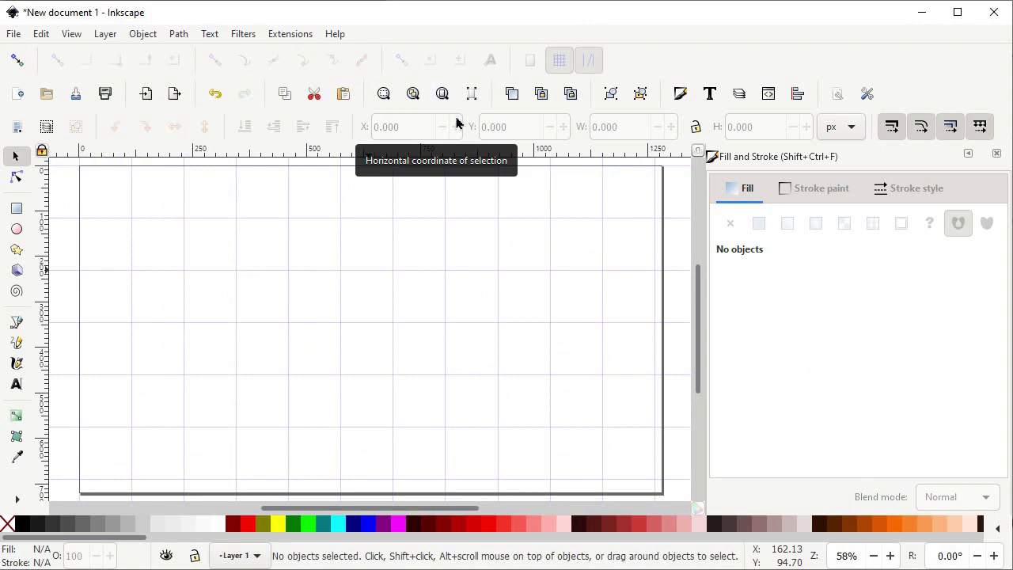
Enable snapping of nodes to paths, path intersections and cusp nodes, keeping grid snapping on.
click(24, 59)
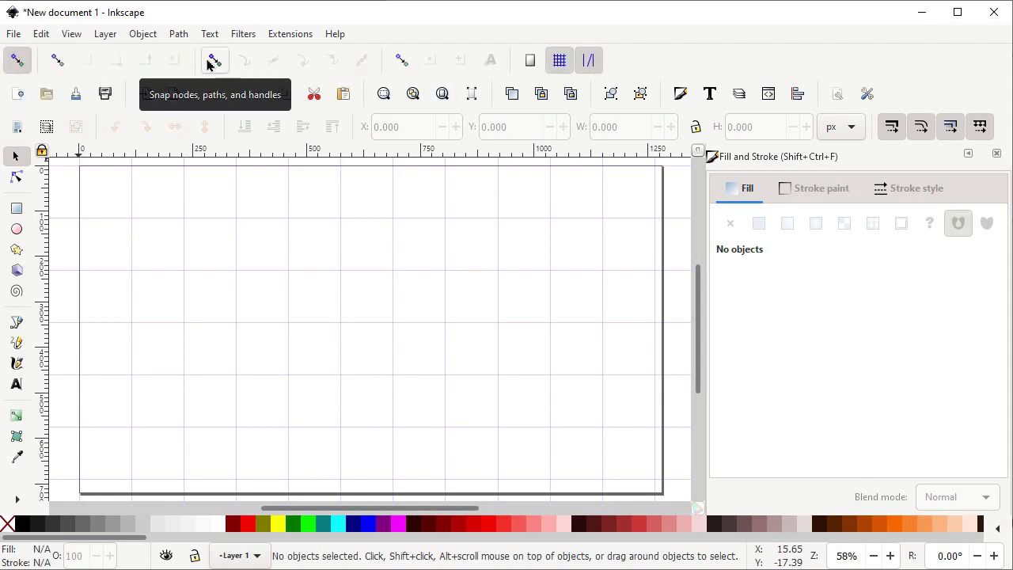
click(212, 62)
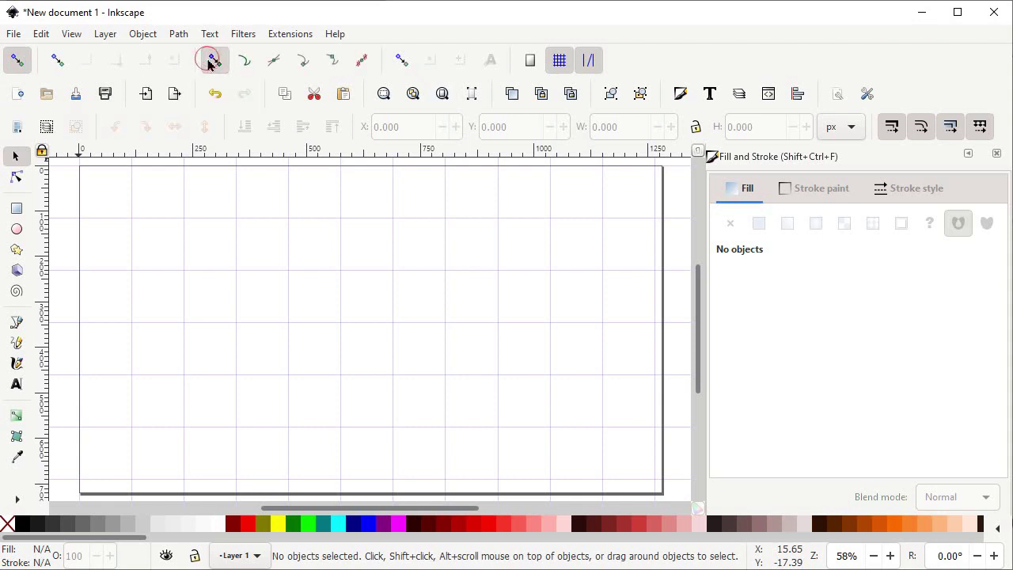
click(246, 63)
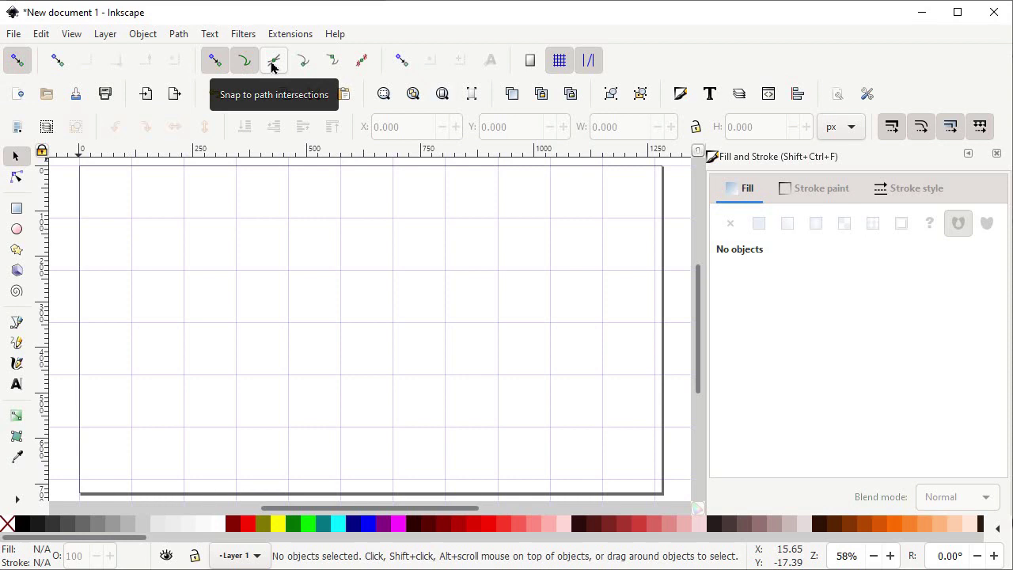
click(272, 64)
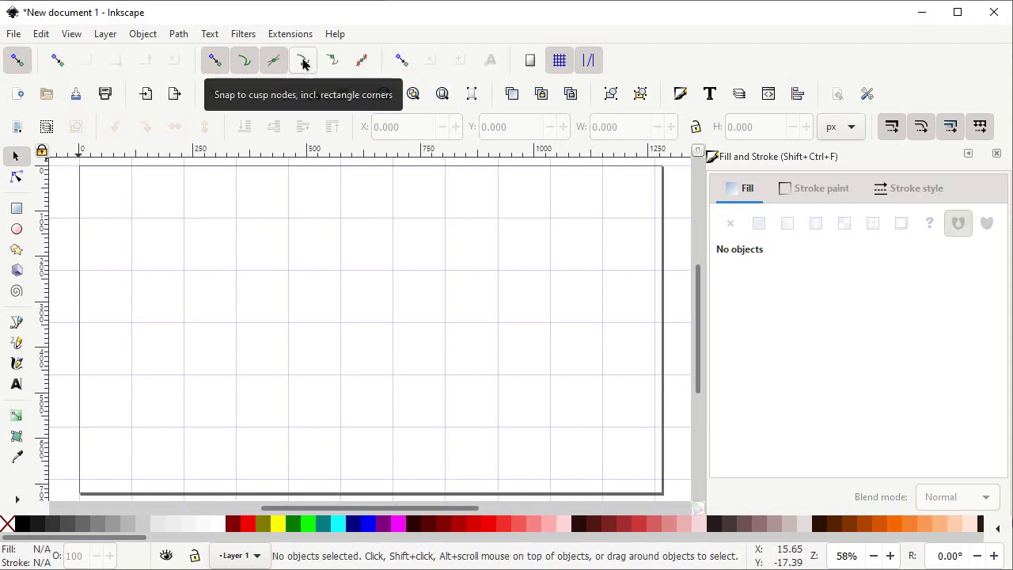
click(302, 62)
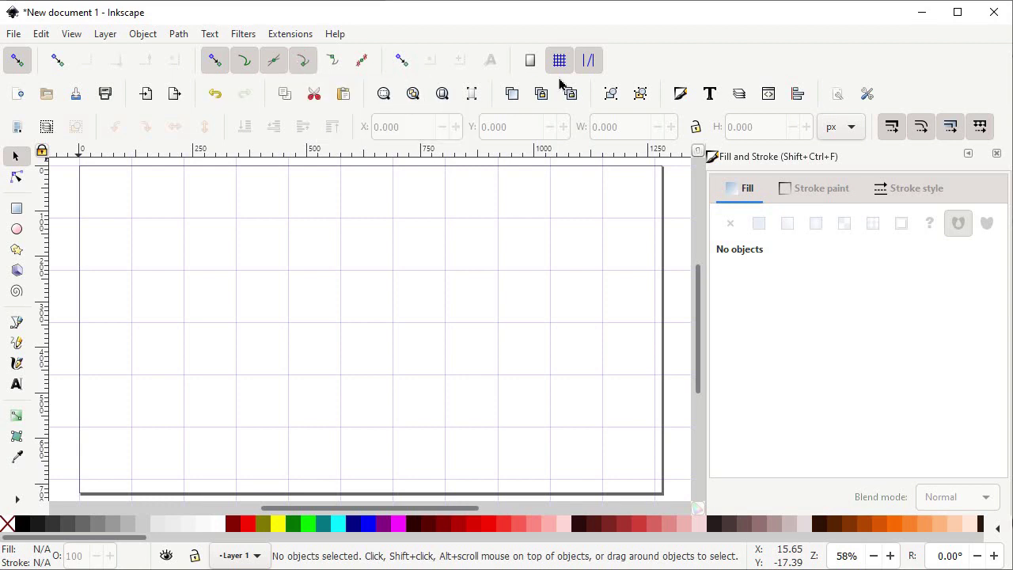
click(559, 67)
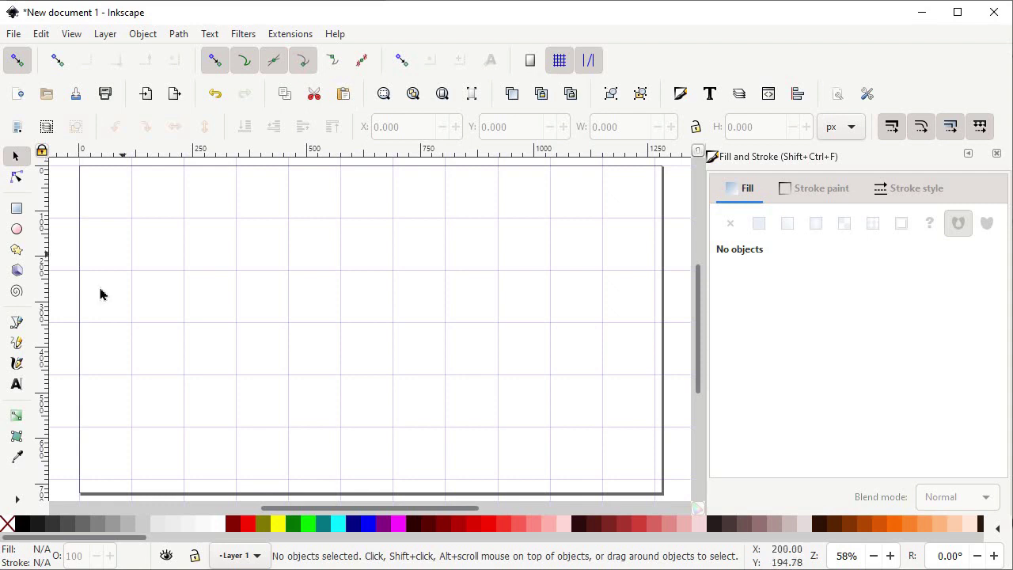
Draw a slanted straight line between grid intersections, from about X 345, Y 575 px up to about X 460, Y 115 px.
click(16, 322)
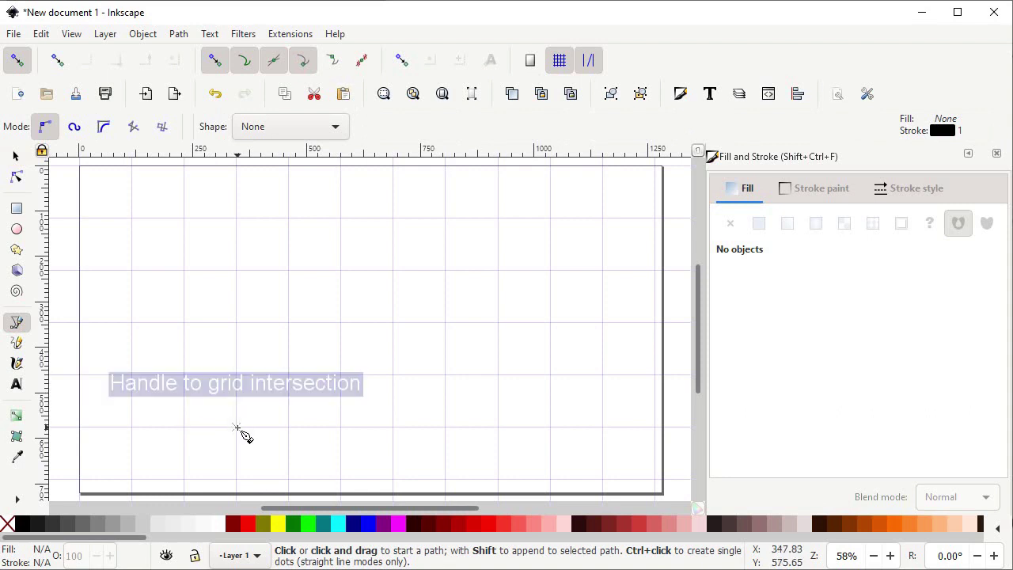
click(235, 426)
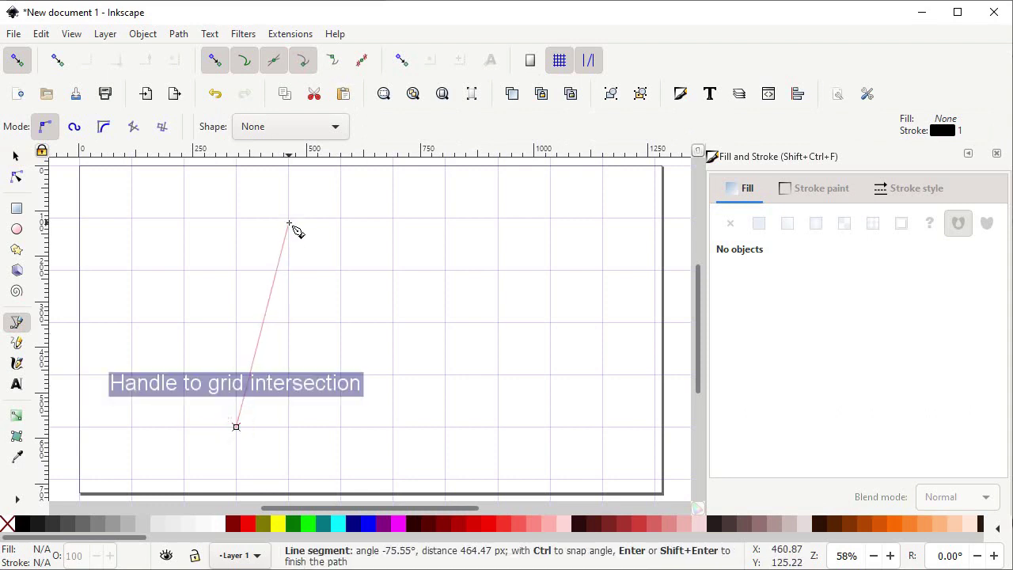
click(289, 224)
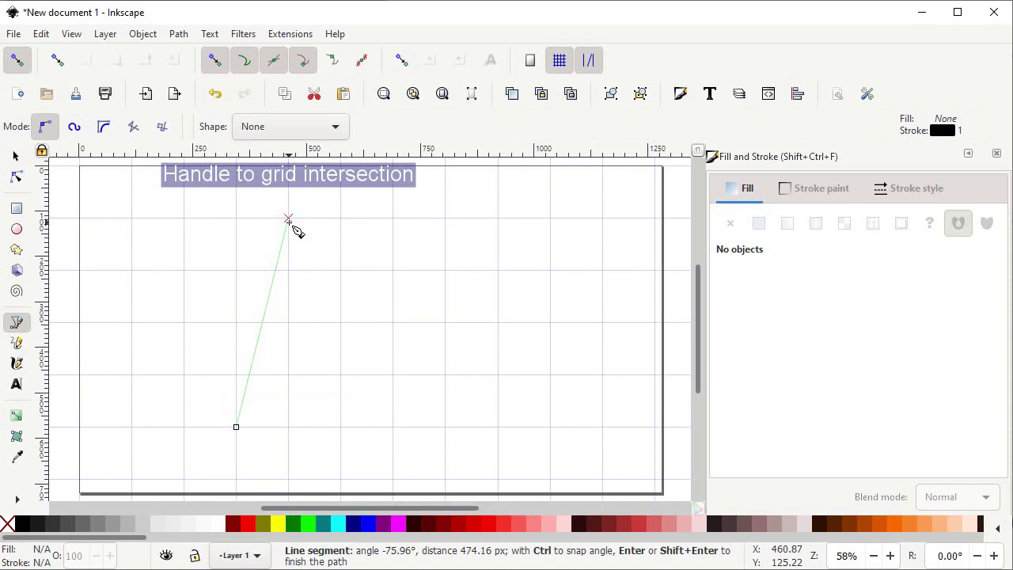
key(Return)
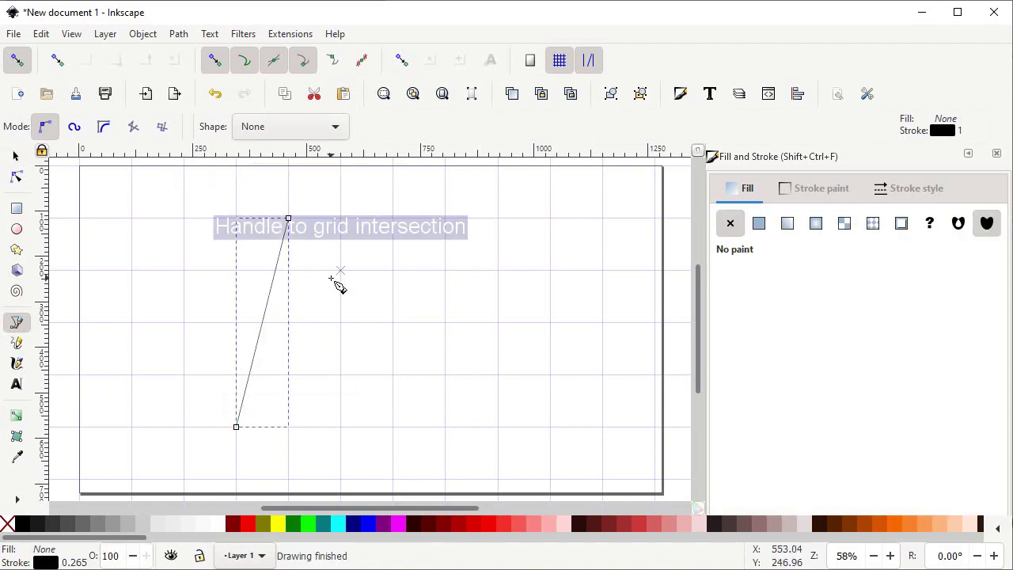
Duplicate the slanted line four times, placing each copy one 115 px grid cell further right.
click(16, 157)
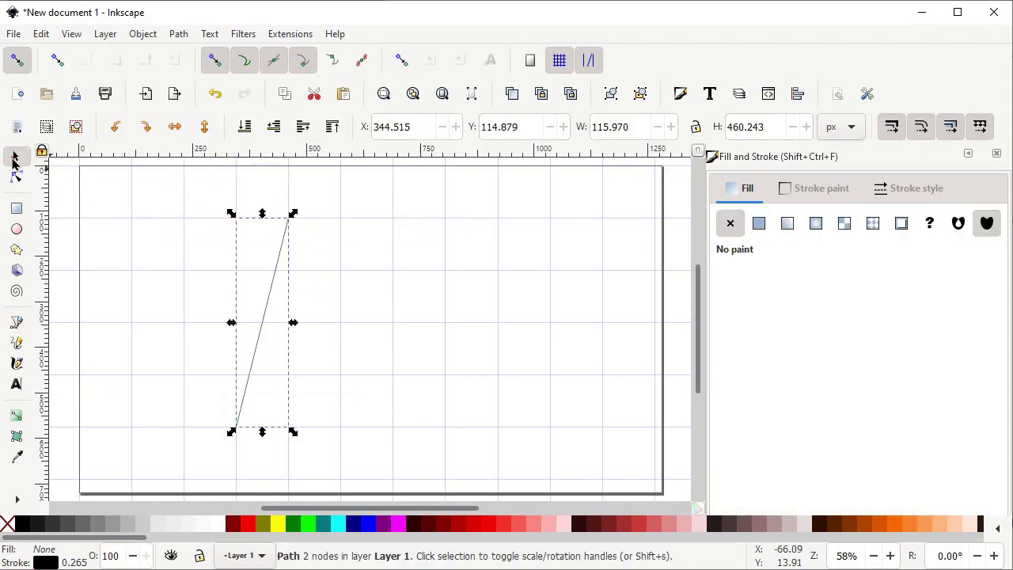
right_click(275, 274)
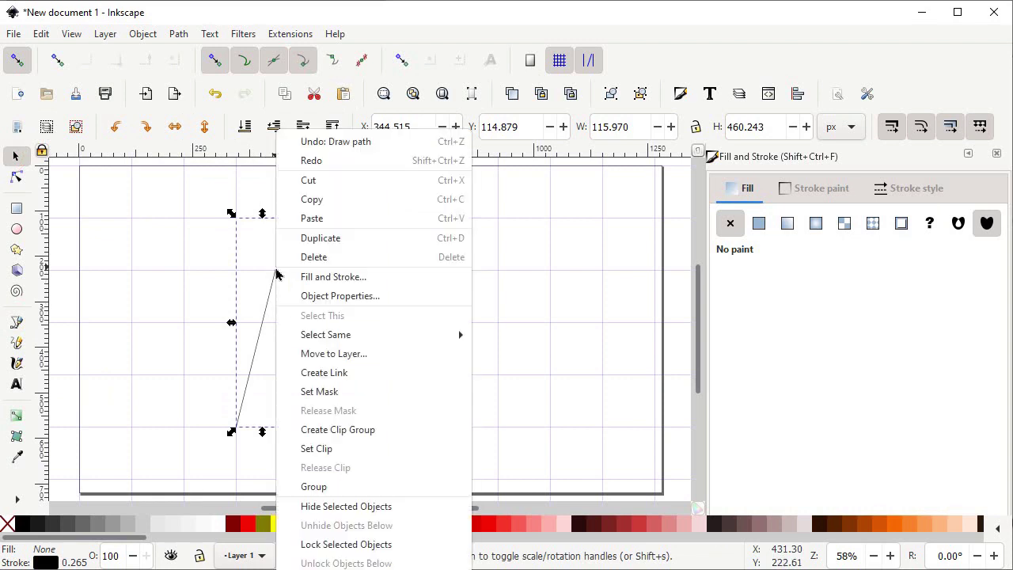
click(333, 237)
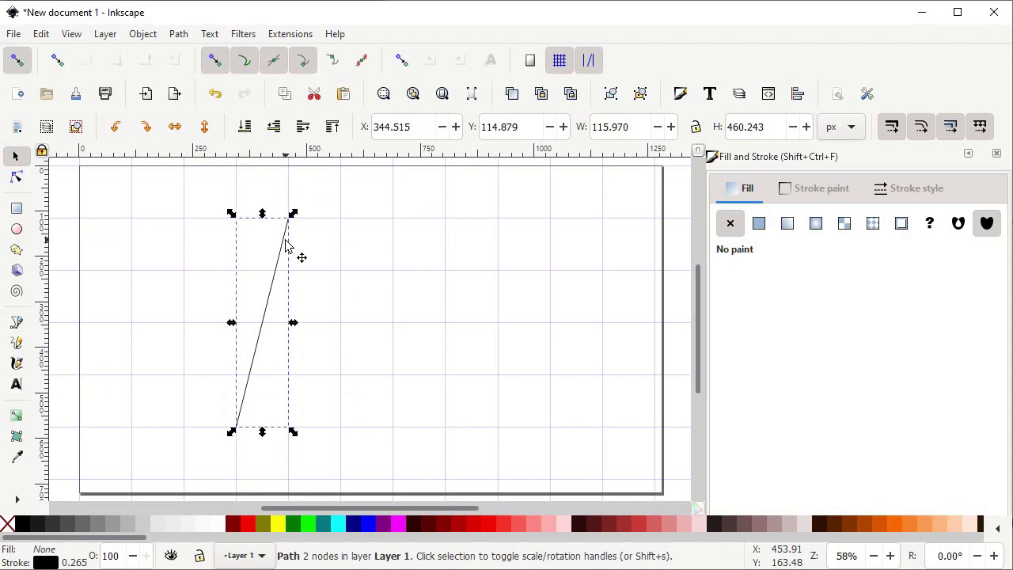
drag(284, 235, 334, 235)
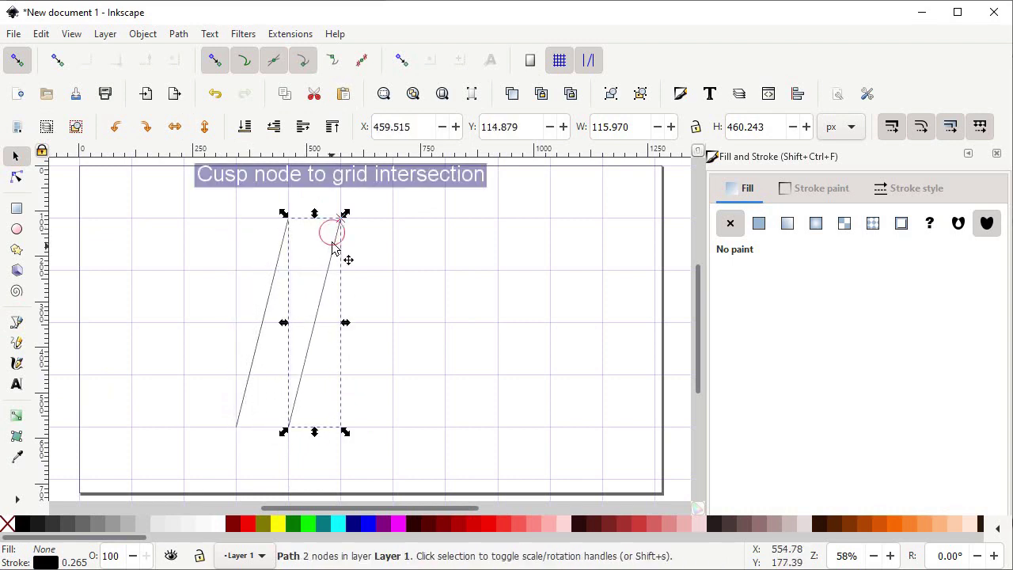
right_click(332, 249)
click(372, 237)
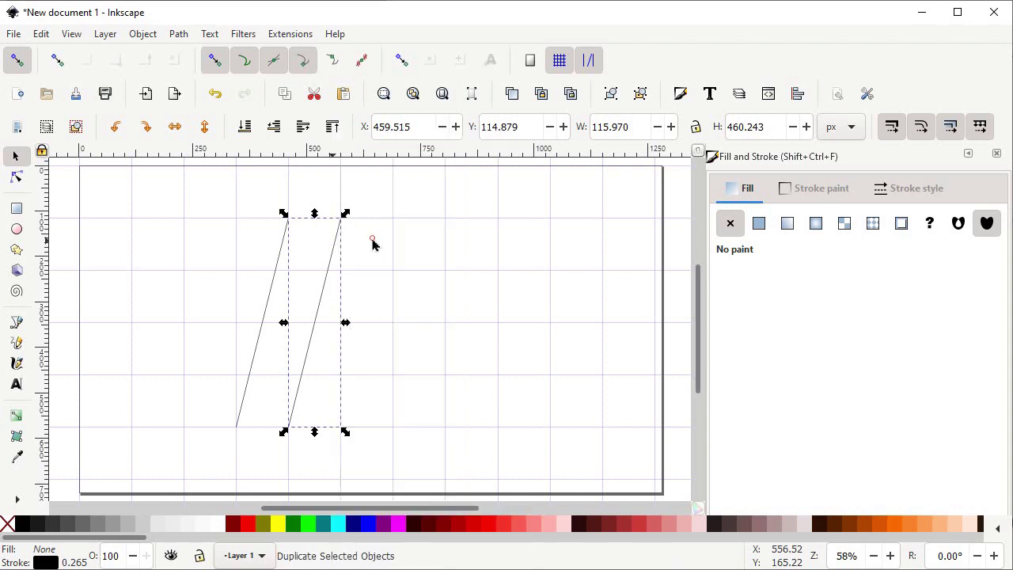
drag(333, 239, 443, 242)
right_click(386, 246)
click(410, 238)
right_click(441, 243)
click(461, 238)
drag(440, 245, 493, 245)
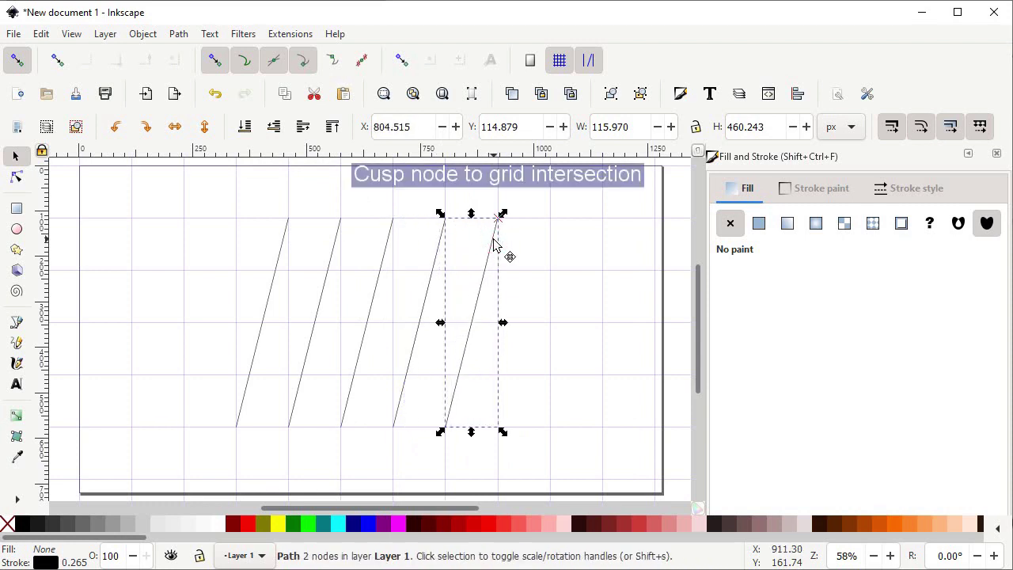
Scale the second slanted line proportionally from its lower end down to the next grid line, about 575 px high.
click(320, 304)
ctrl+click(321, 302)
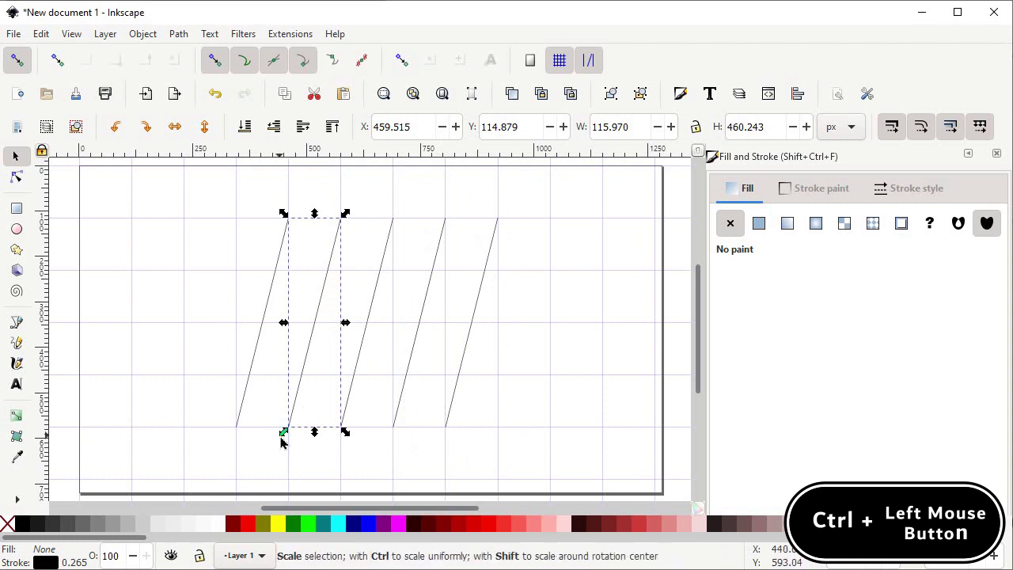
drag(283, 433, 267, 490)
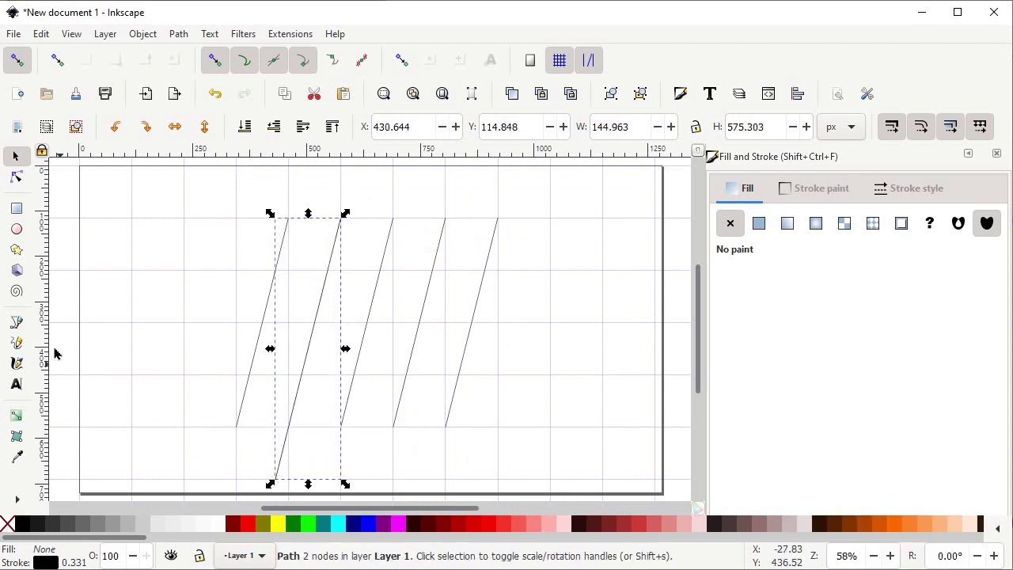
Draw a 575 px horizontal line along the slanted lines' upper ends, starting one grid cell left of the first one.
click(21, 328)
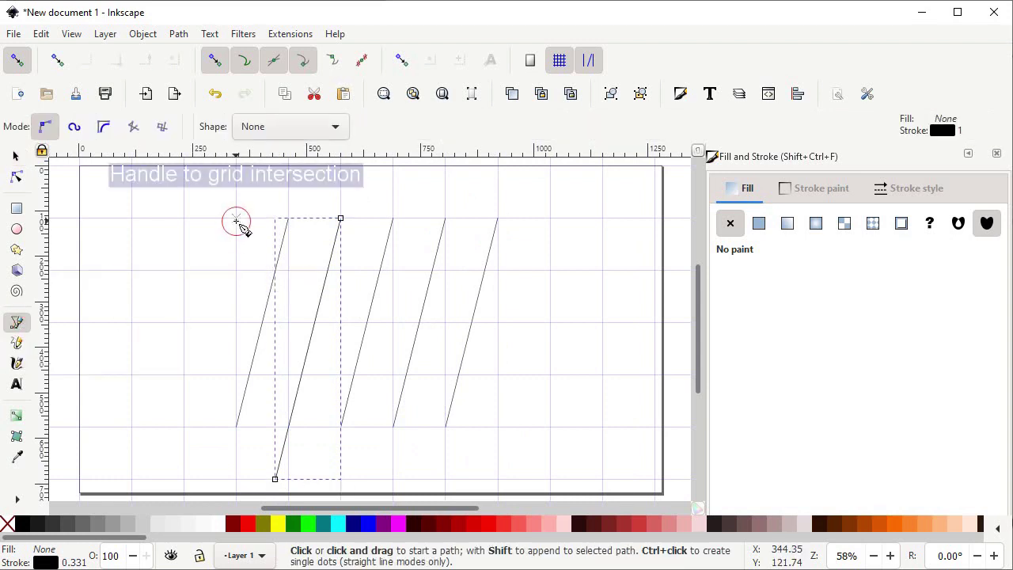
click(237, 221)
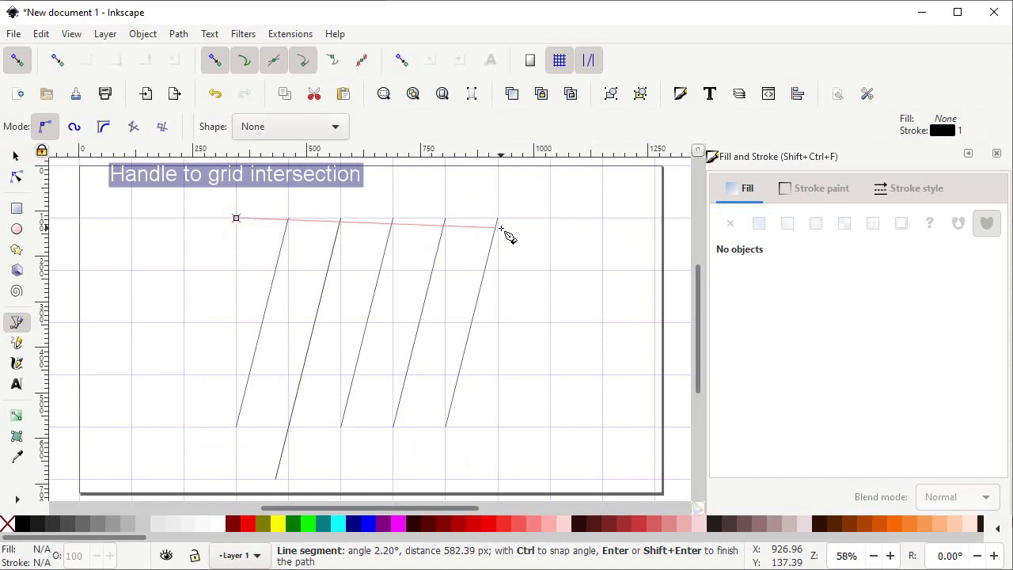
click(498, 218)
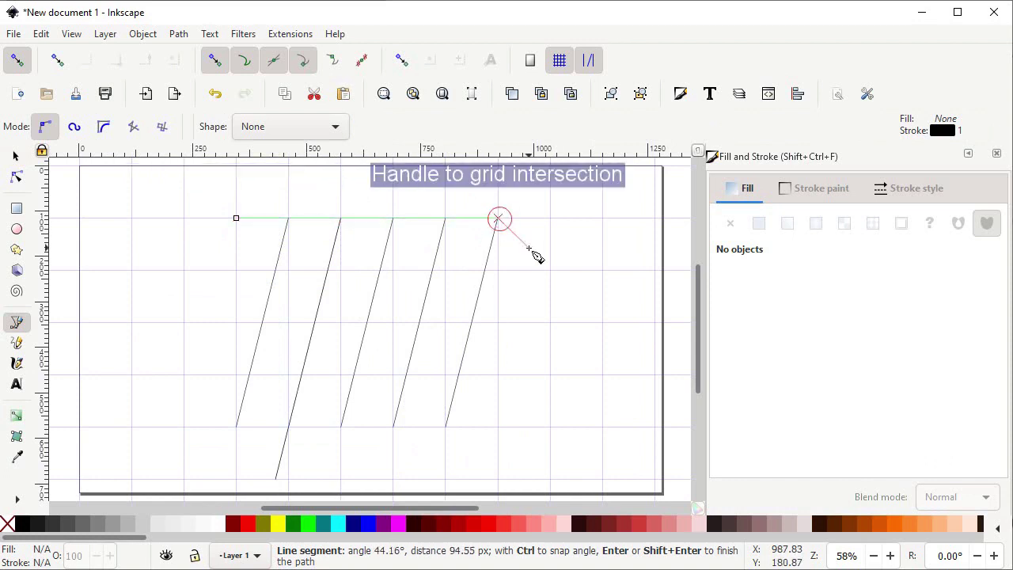
key(Return)
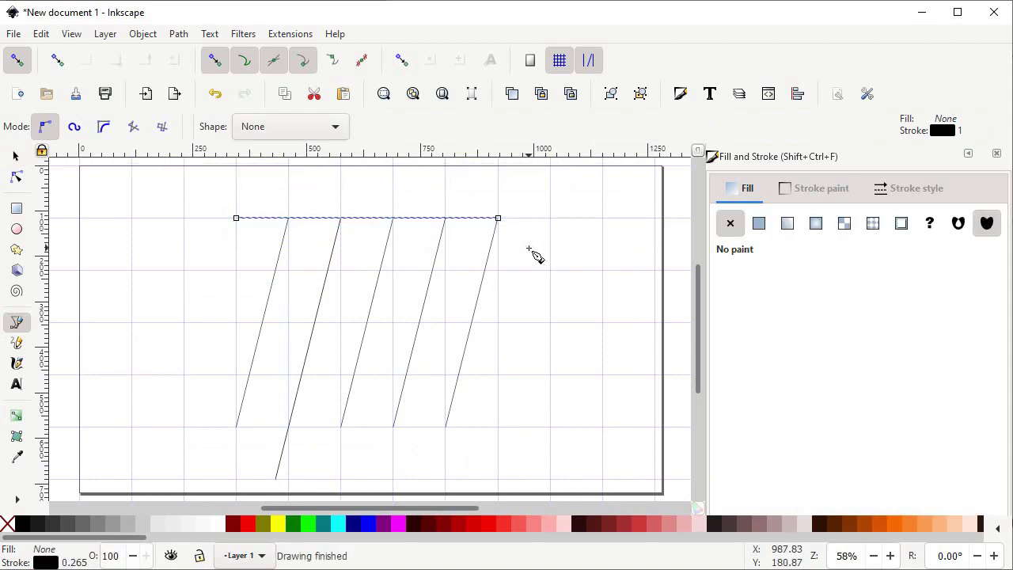
Duplicate the horizontal line four times, placing each copy one 115 px grid cell lower, down to Y 574.5 px.
click(15, 156)
right_click(260, 220)
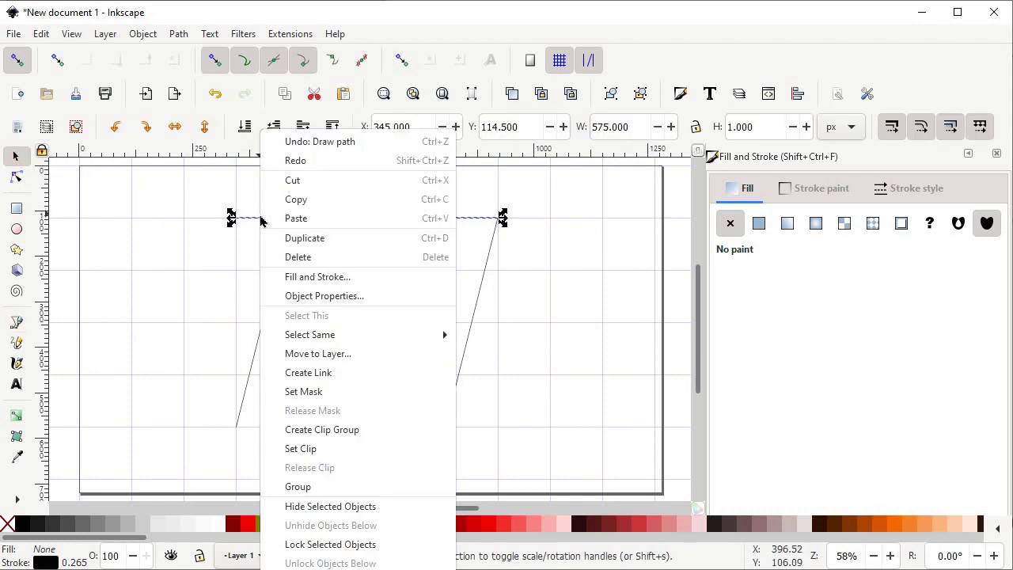
click(295, 237)
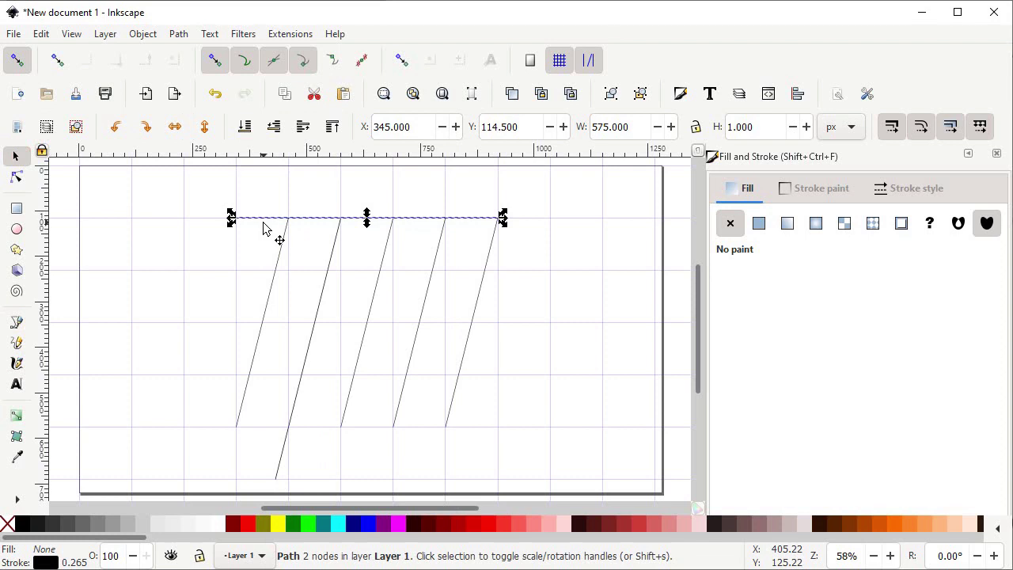
drag(263, 225, 260, 278)
right_click(252, 270)
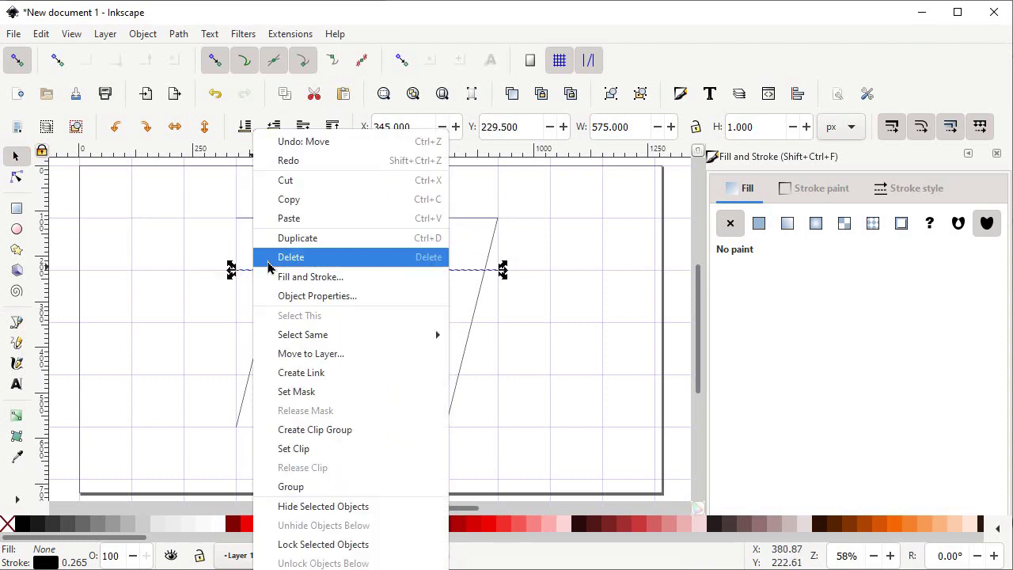
click(298, 237)
drag(258, 275, 267, 325)
right_click(290, 330)
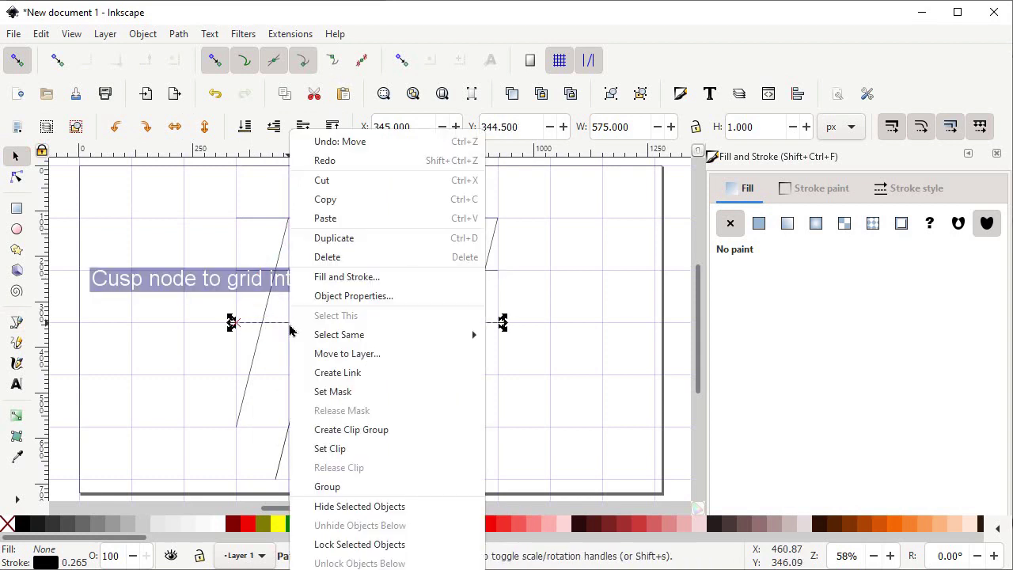
click(341, 238)
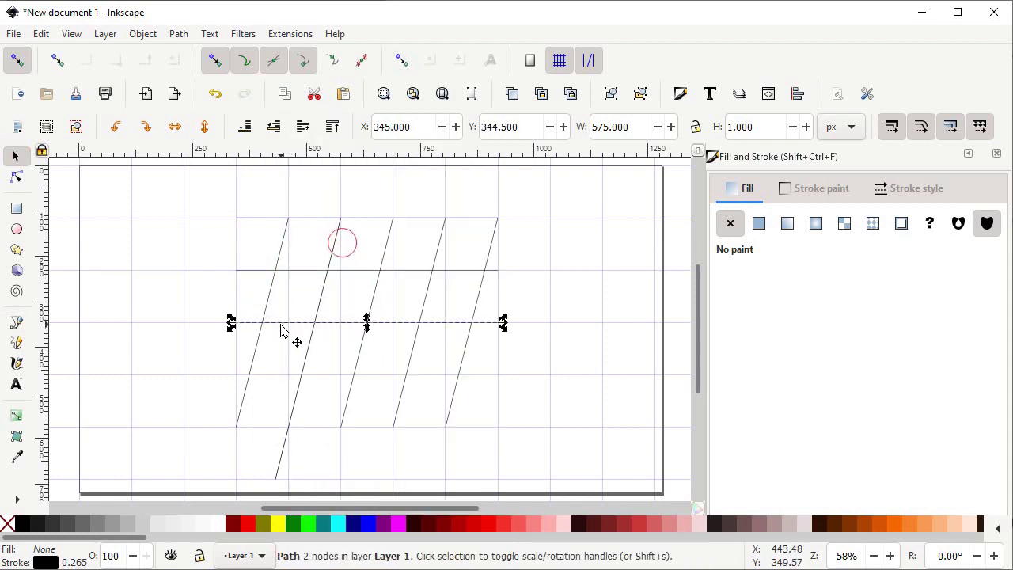
drag(281, 326, 279, 386)
right_click(265, 382)
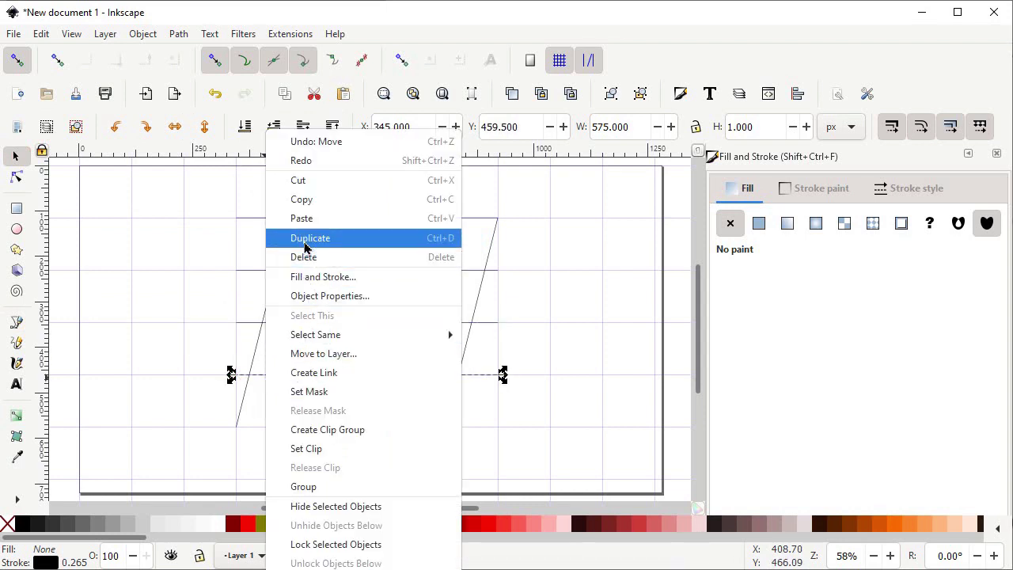
click(304, 240)
drag(276, 378, 270, 428)
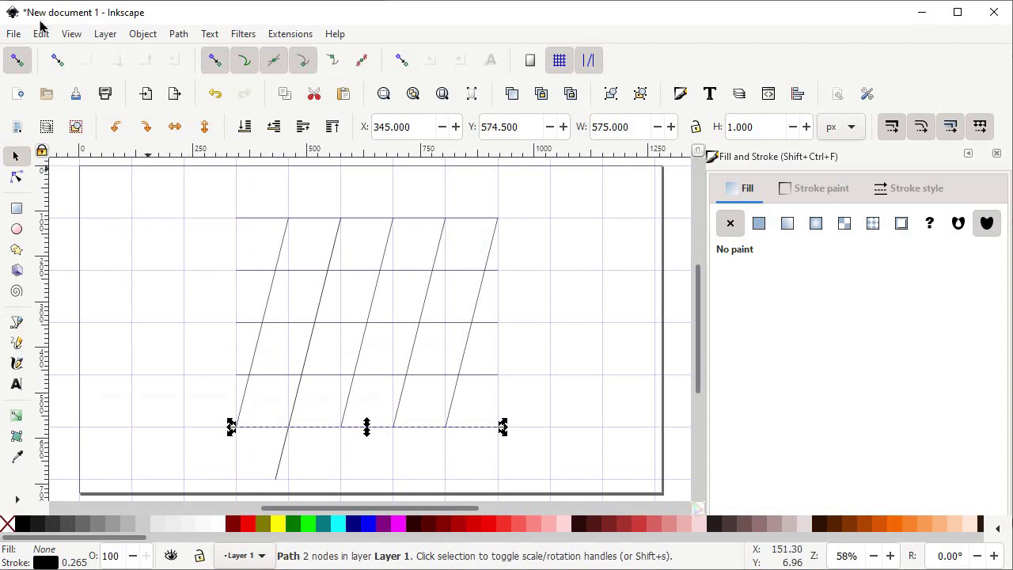
Hide the page grid and start a path along the uppermost line to the long slanted line, down to its lower end and back up.
click(71, 33)
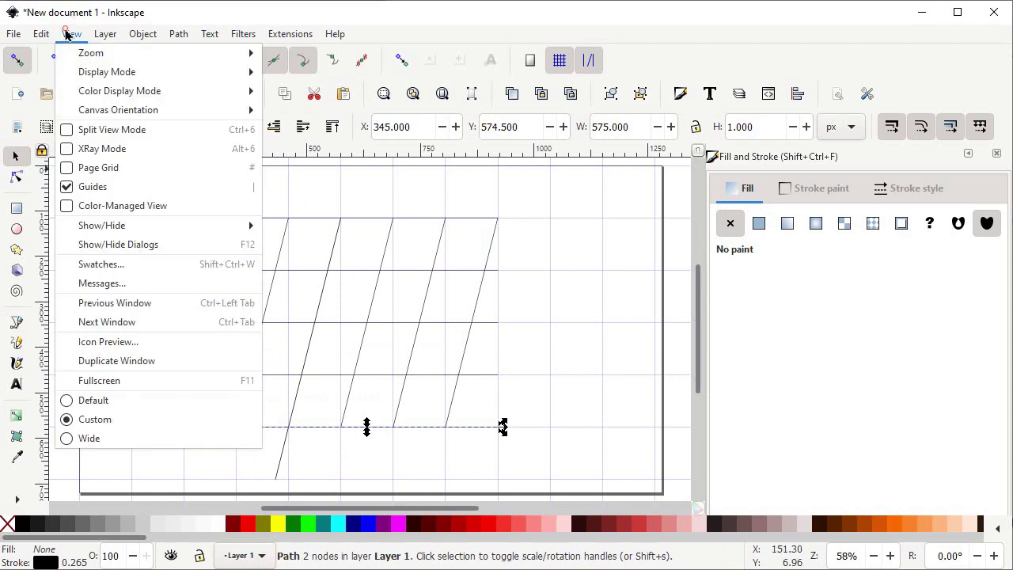
click(82, 168)
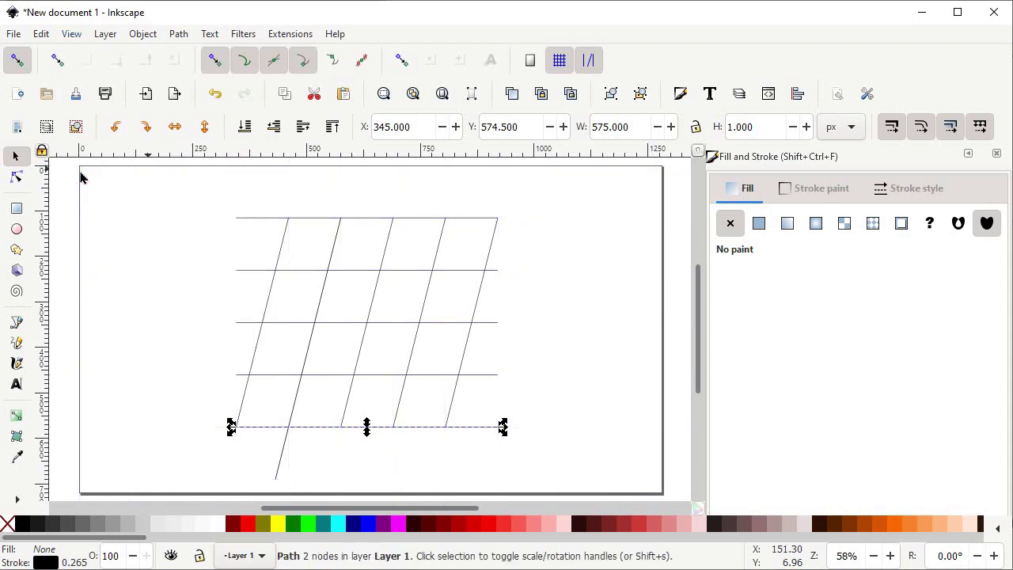
click(17, 323)
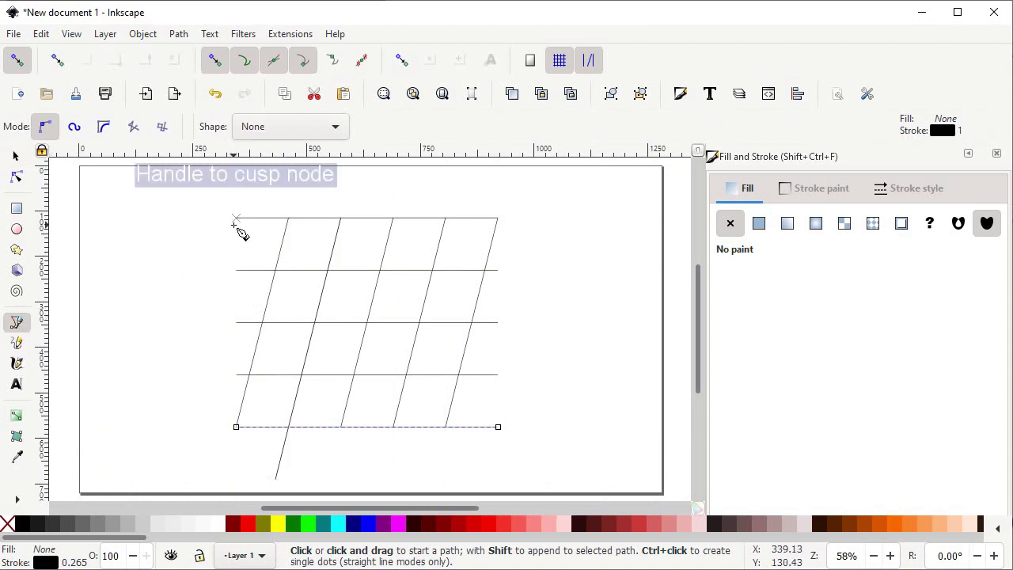
click(237, 226)
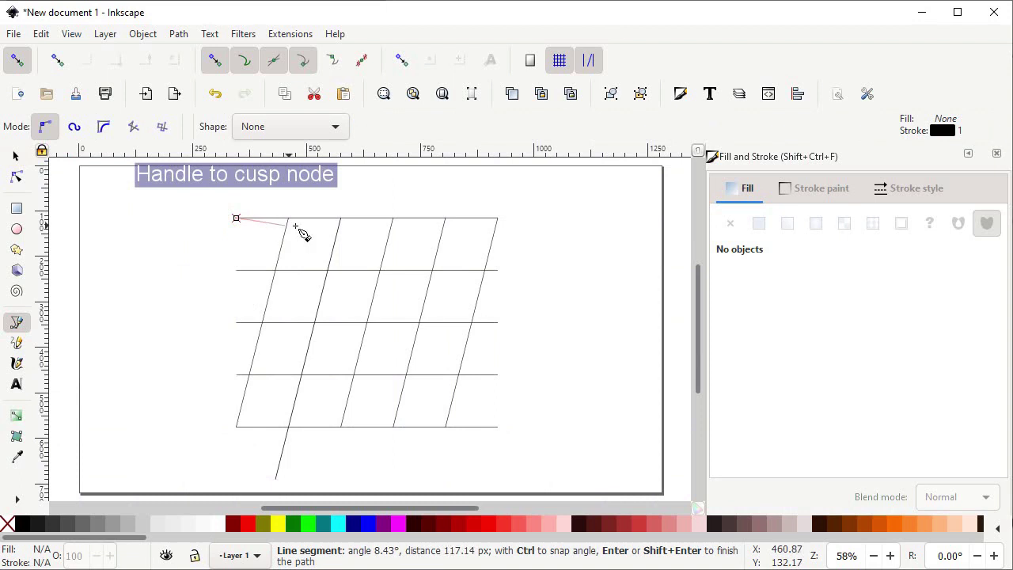
click(341, 219)
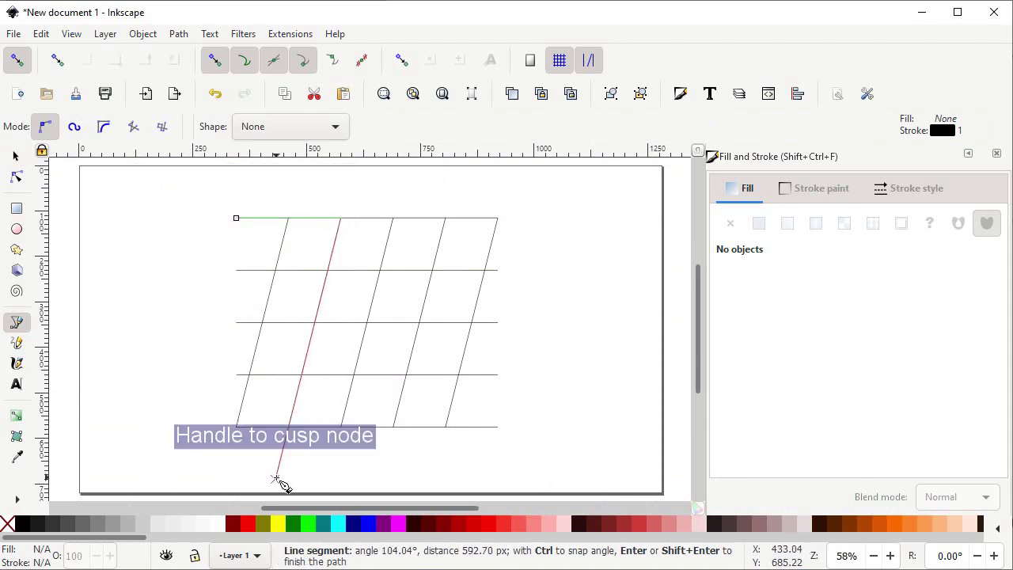
click(276, 478)
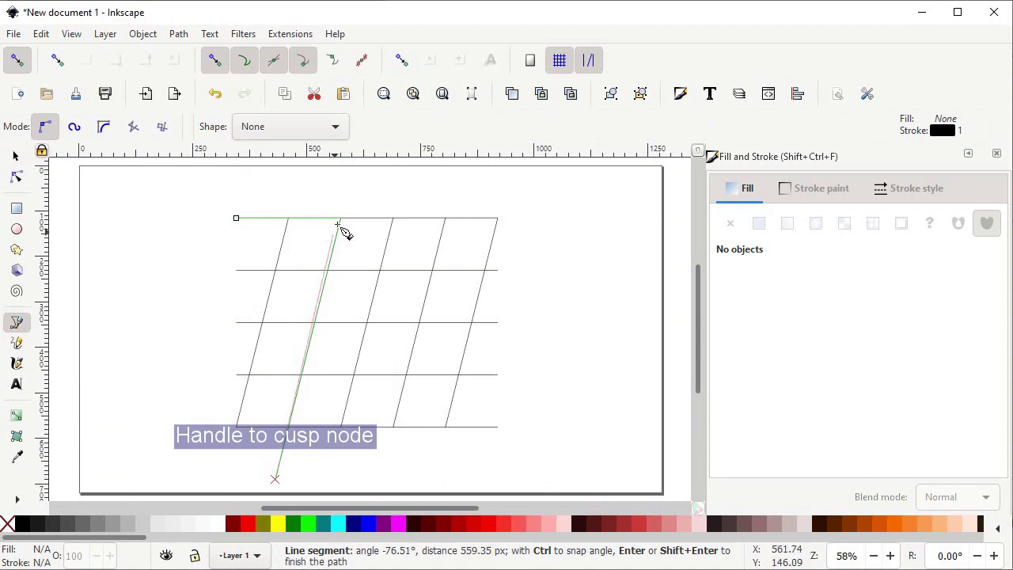
click(340, 219)
Continue the path around the fifth slanted line and lowest line, then zigzag through the inner intersections to the fourth slanted and second horizontal lines' crossing.
click(500, 220)
click(446, 428)
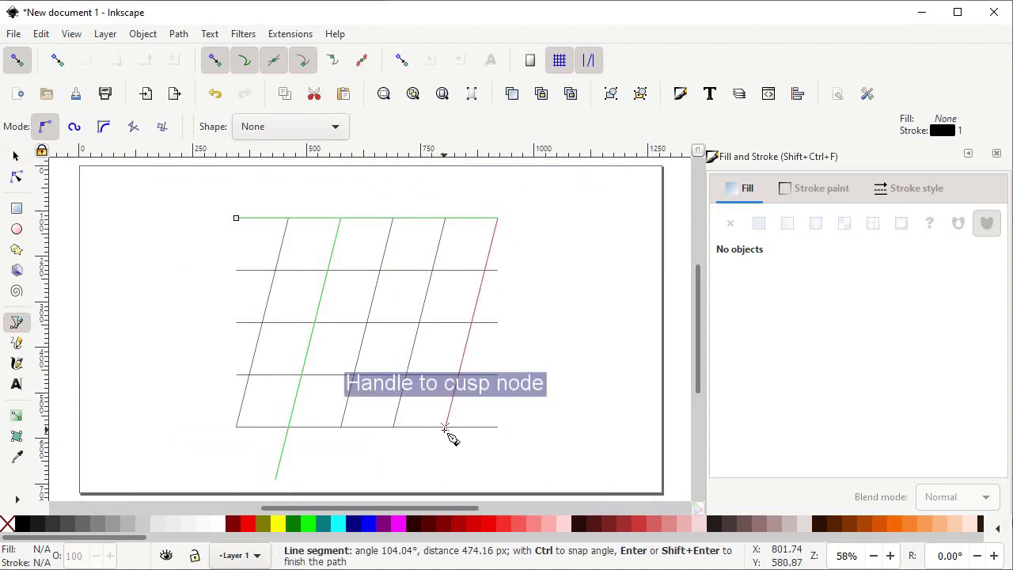
click(343, 431)
click(358, 379)
click(410, 380)
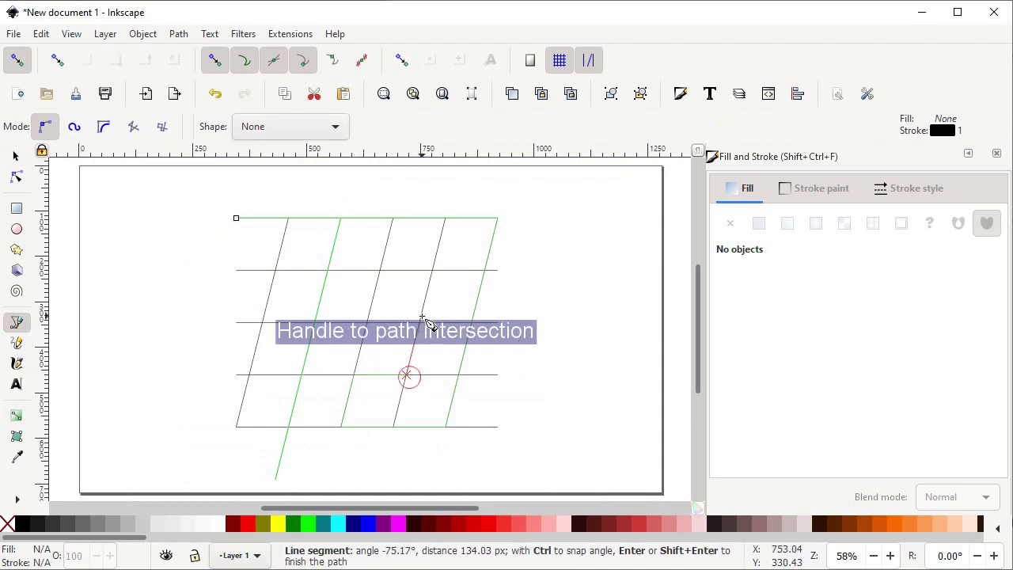
click(421, 323)
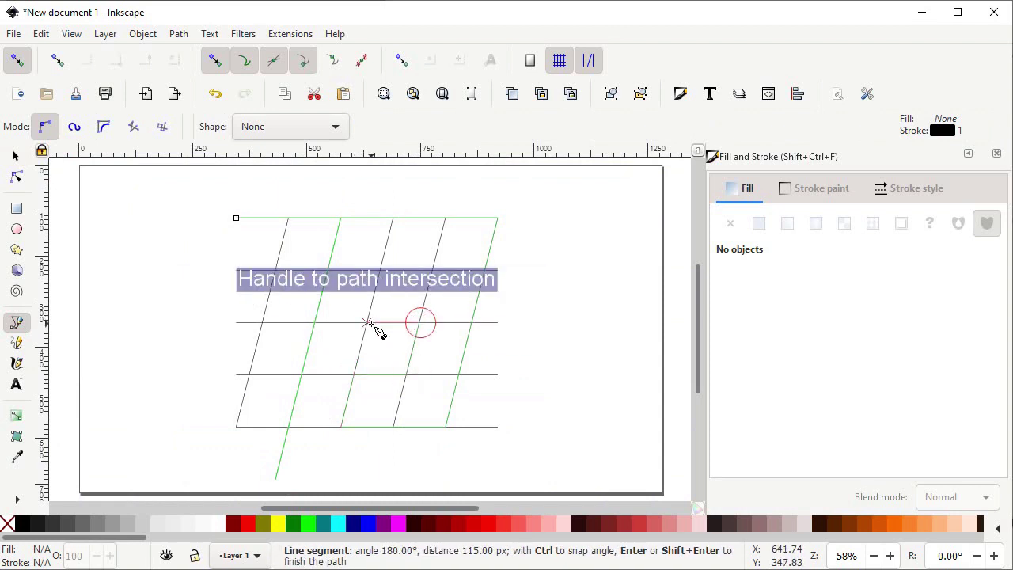
click(370, 325)
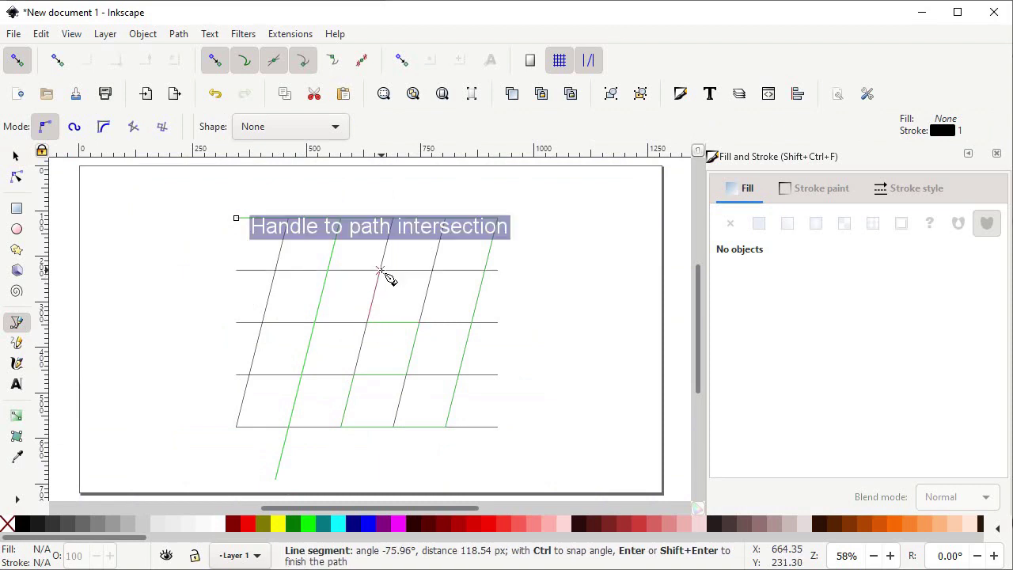
click(383, 274)
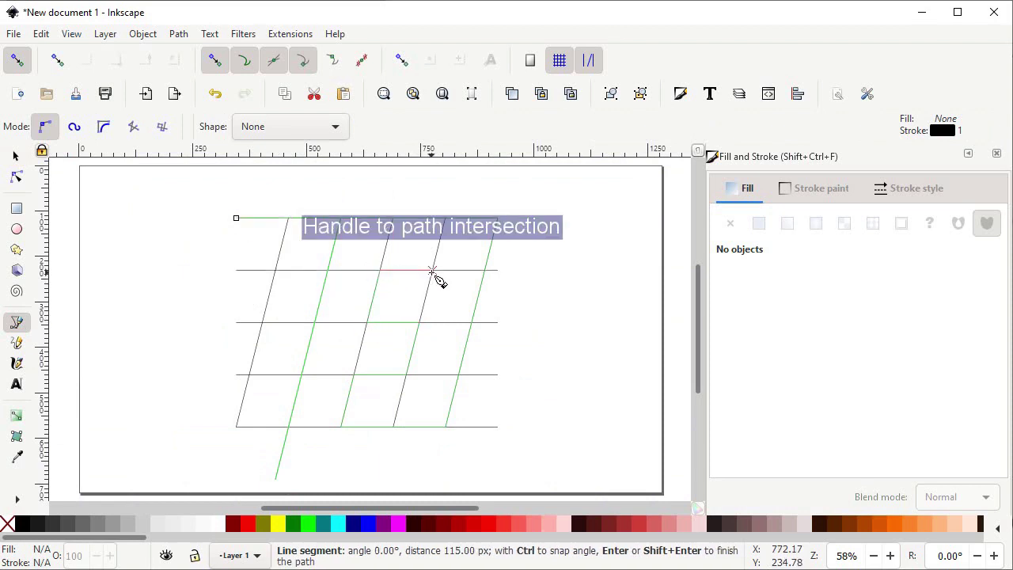
click(431, 271)
key(Return)
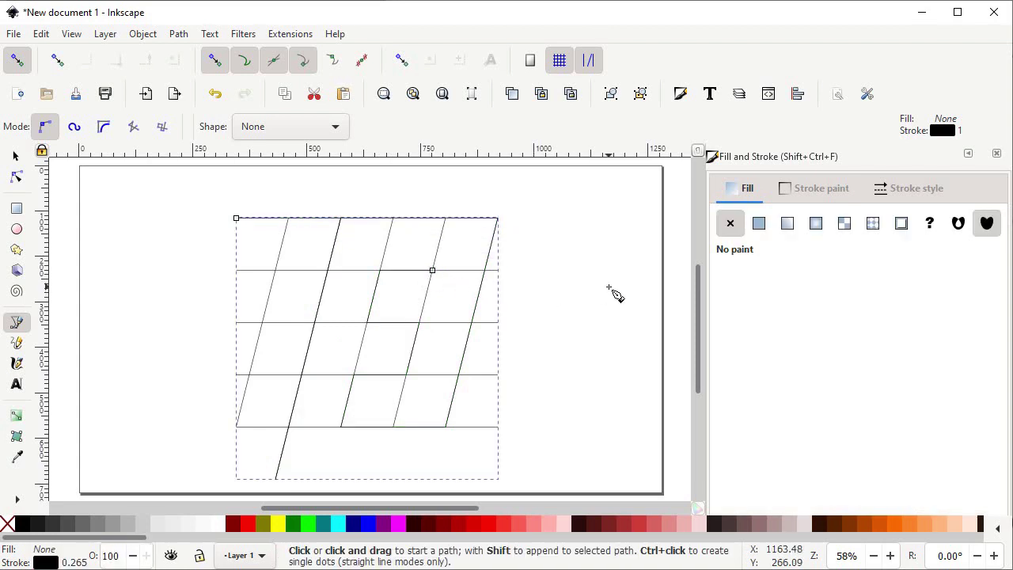
Set the traced path's stroke width to 85 px.
click(914, 190)
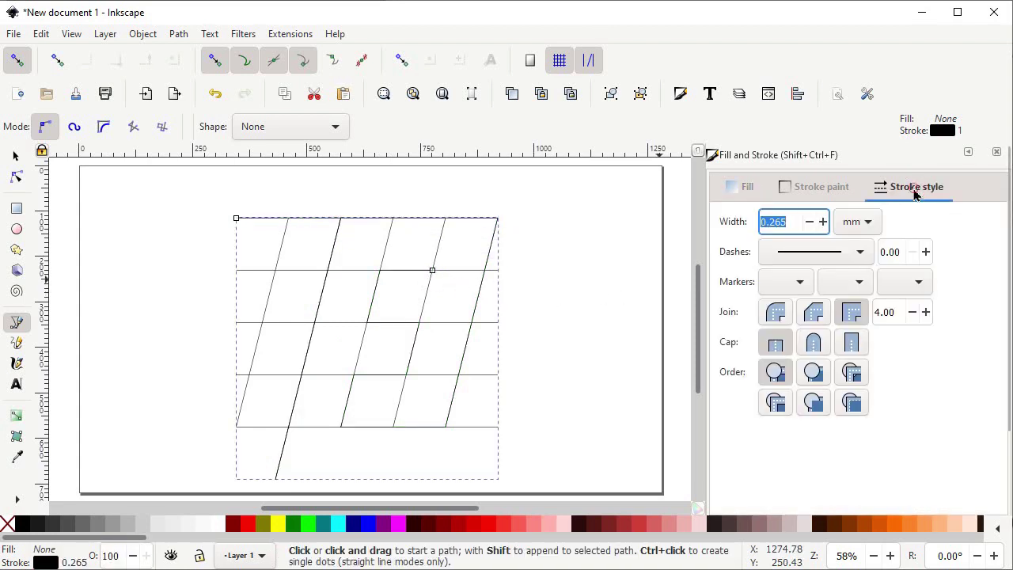
click(853, 224)
click(866, 288)
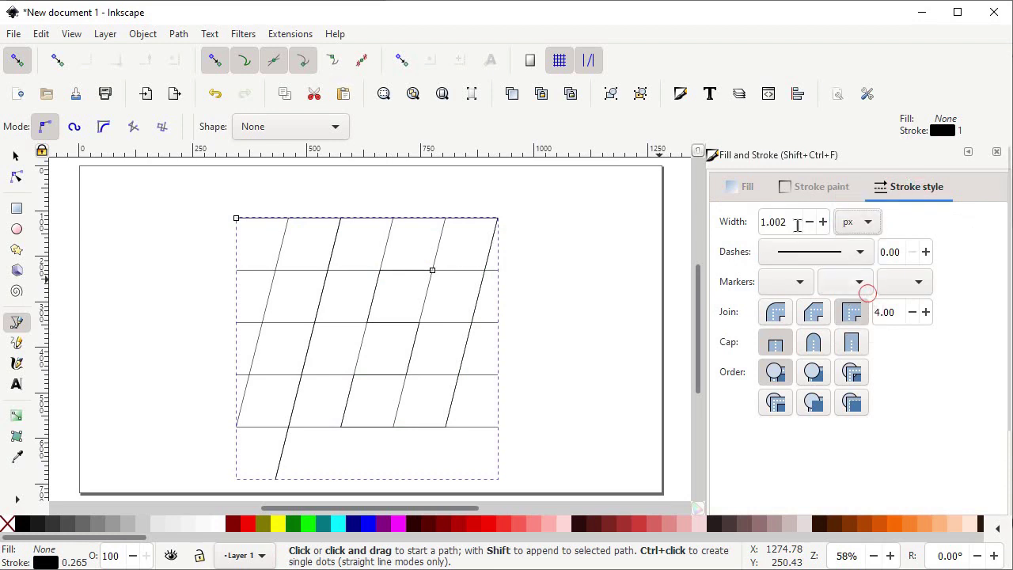
drag(796, 222, 756, 218)
text(85)
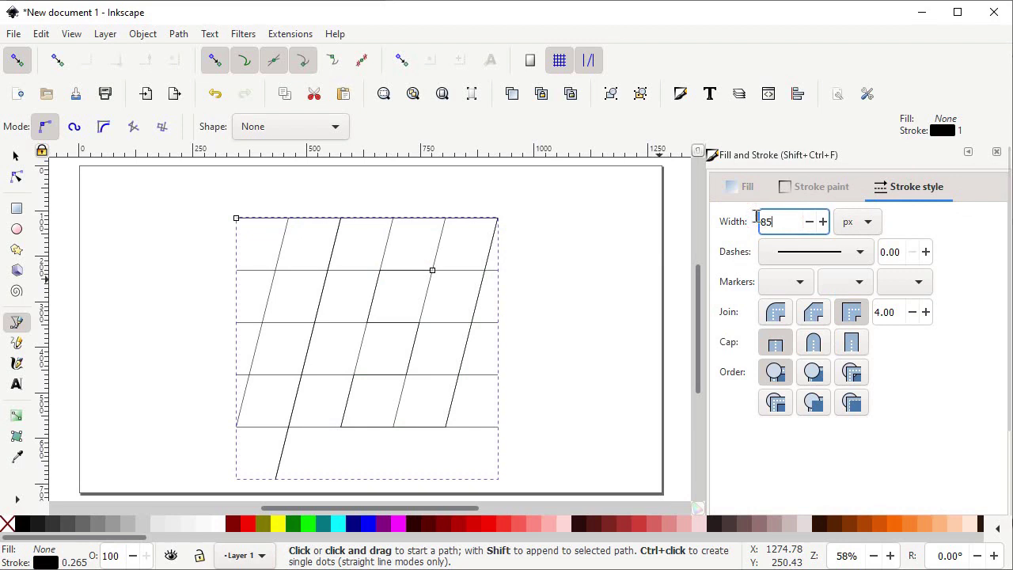
key(Return)
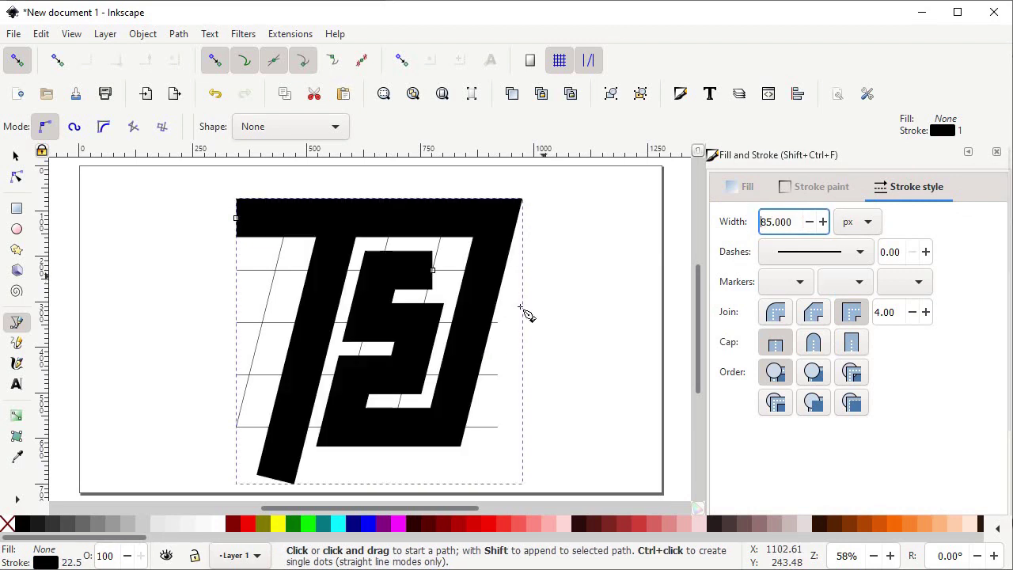
Colour the traced path's stroke red and set its opacity to 80%.
shift+click(516, 318)
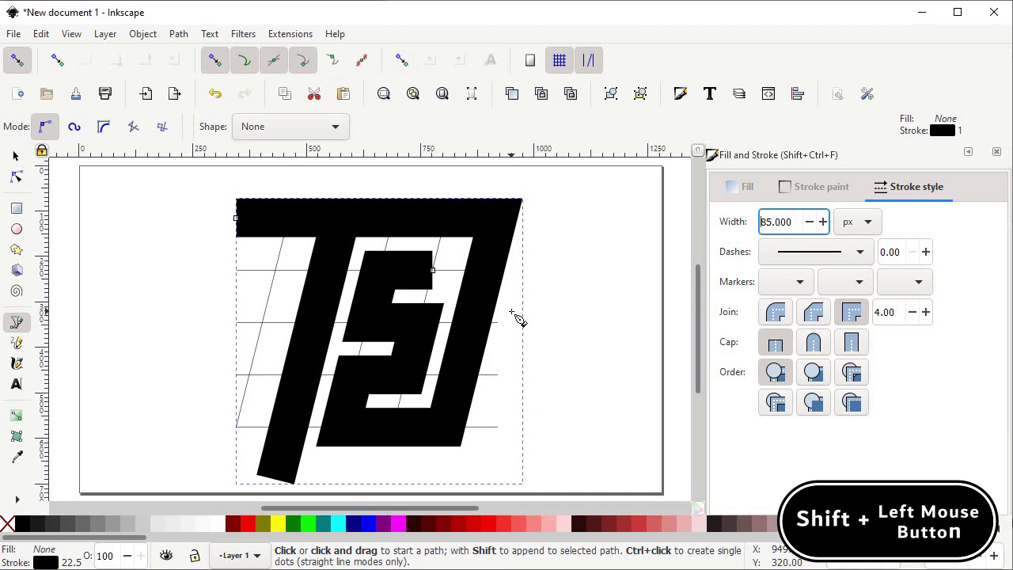
shift+click(488, 522)
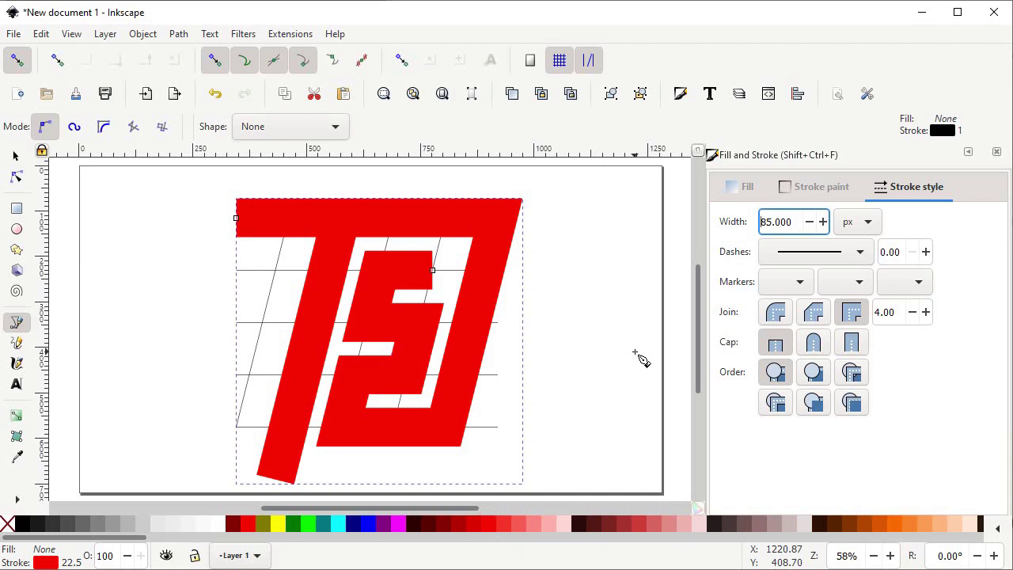
scroll(835, 463, down, 3)
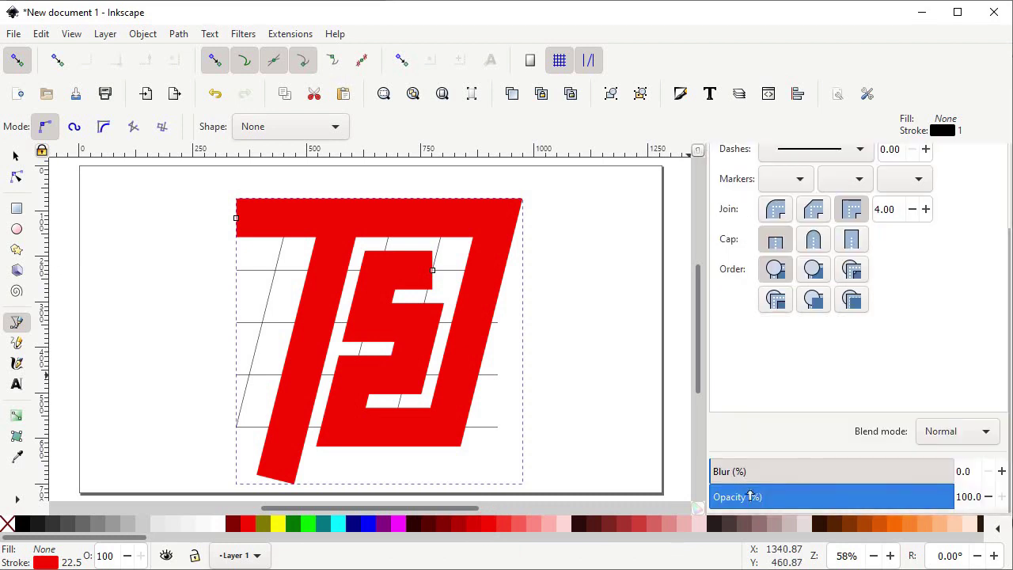
drag(981, 495, 944, 492)
text(80)
key(Return)
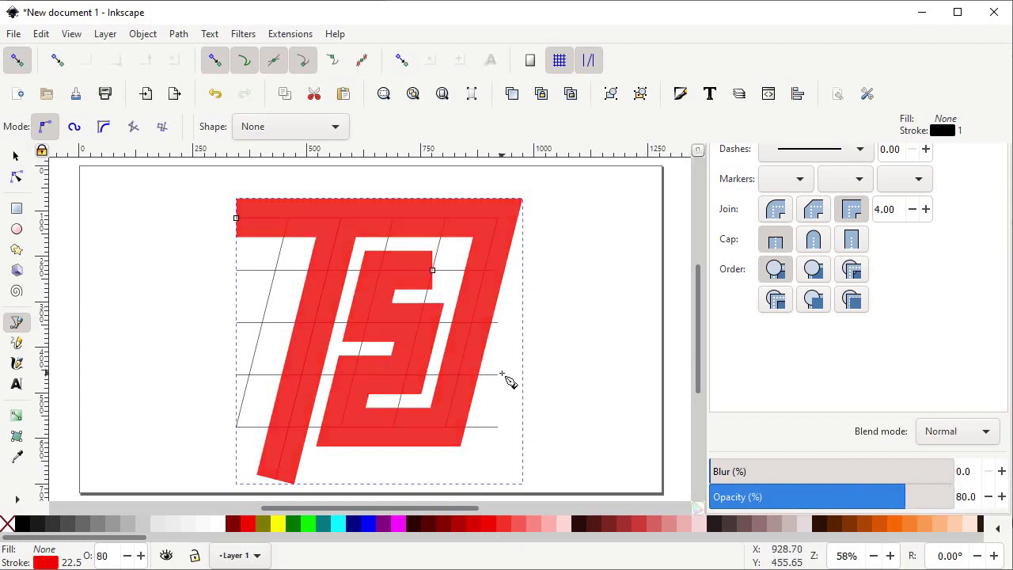
Apply the Corners (Fillet/Chamfer) path effect to the red path for node editing.
click(17, 178)
click(181, 36)
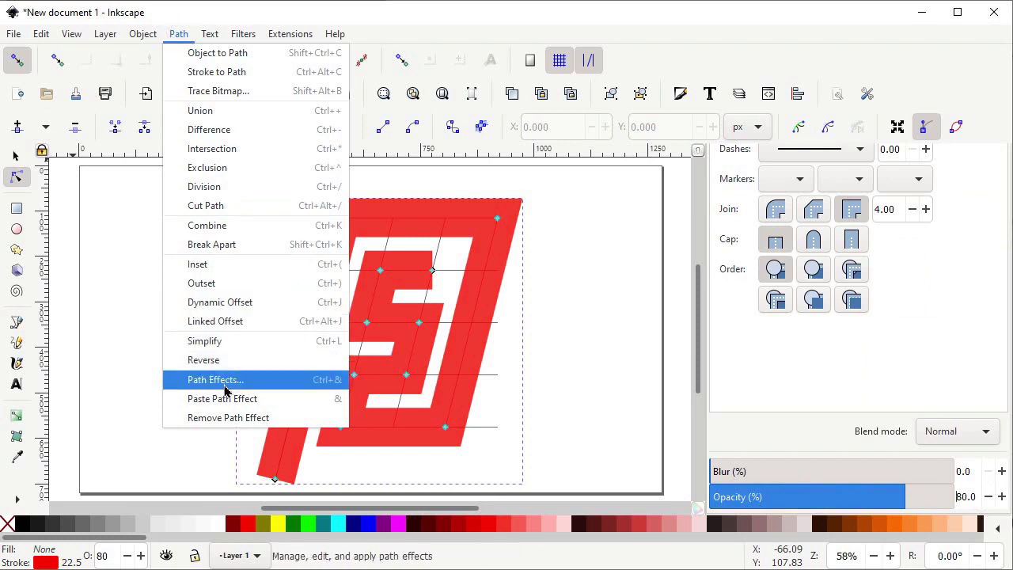
click(224, 385)
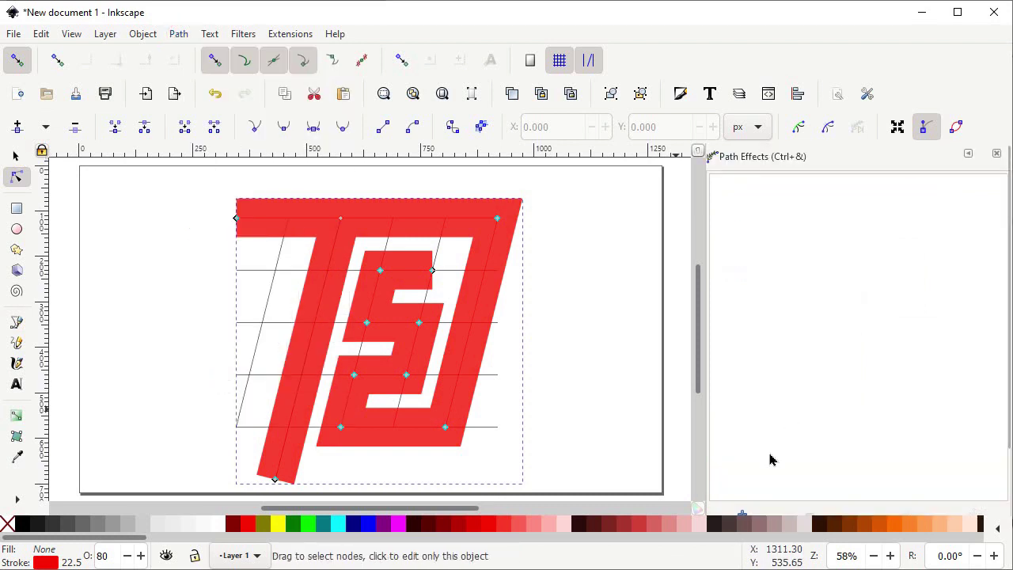
click(745, 439)
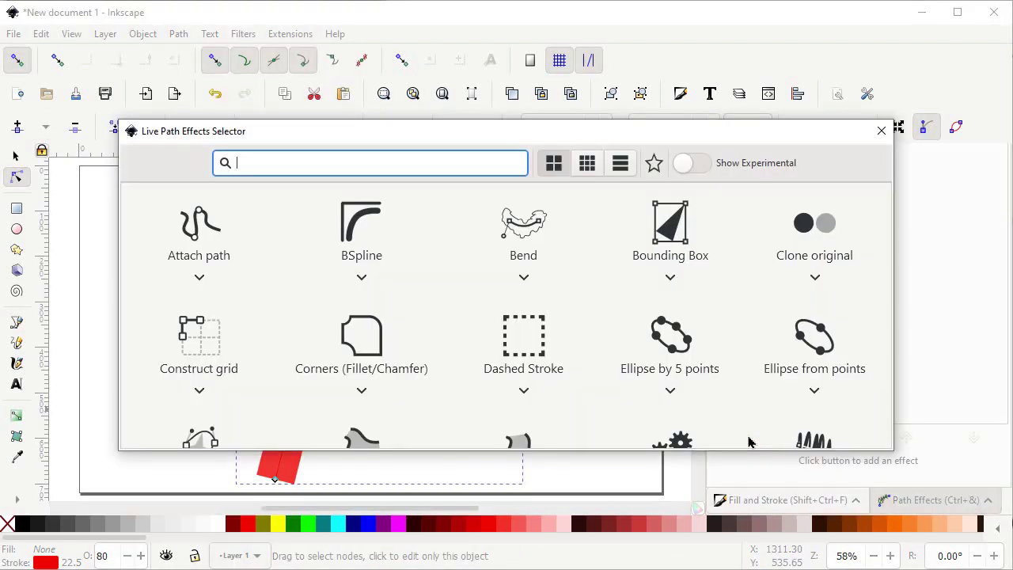
click(368, 326)
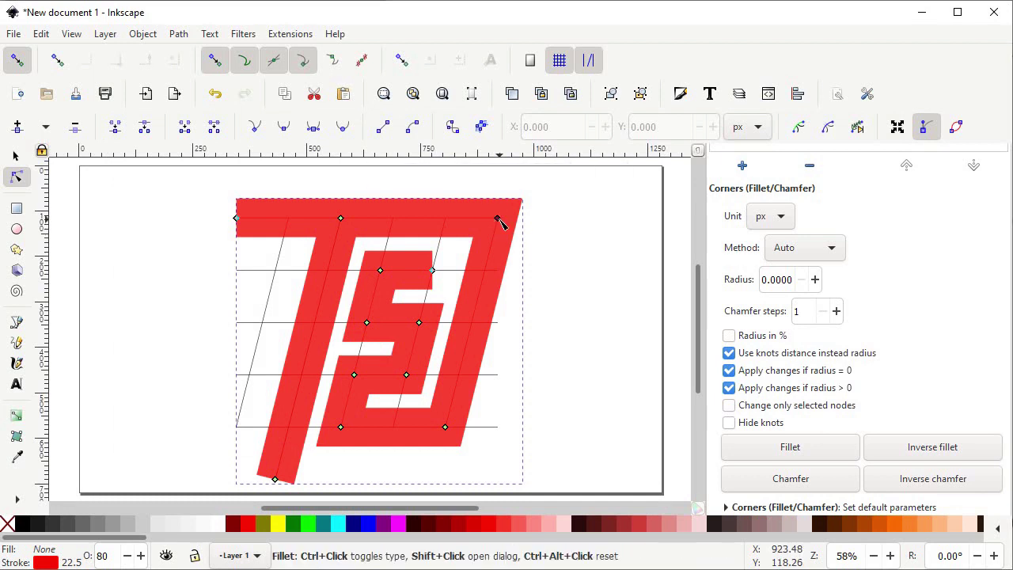
Round the red path's upper-right corner with a Fillet at a knot distance of 30.
drag(500, 222, 499, 270)
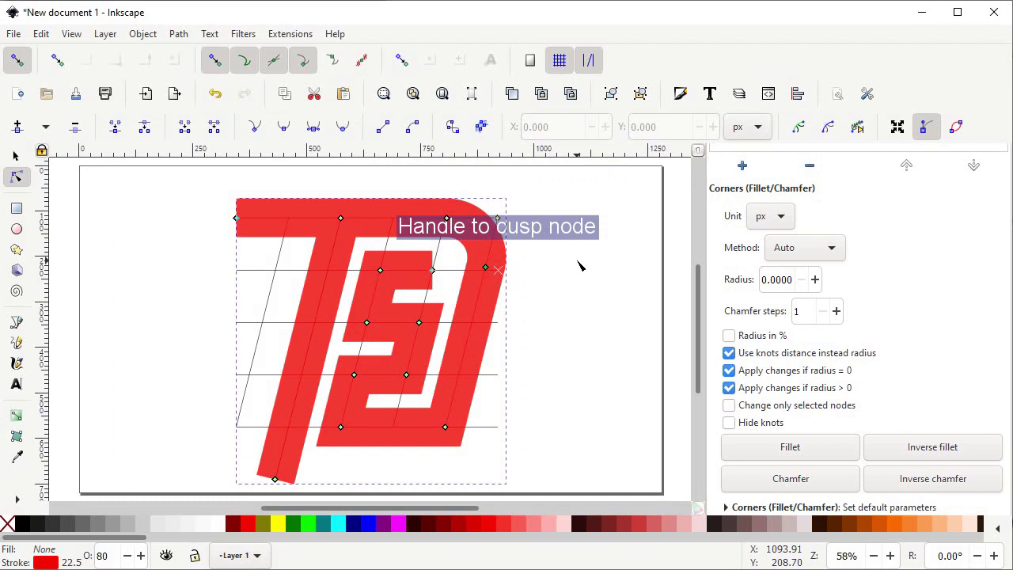
shift+click(550, 294)
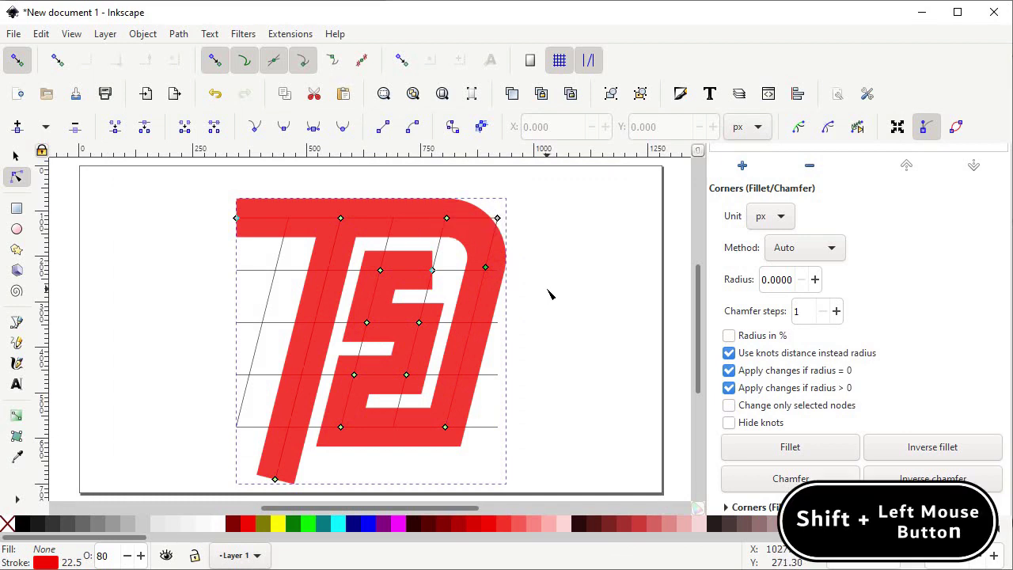
shift+click(487, 268)
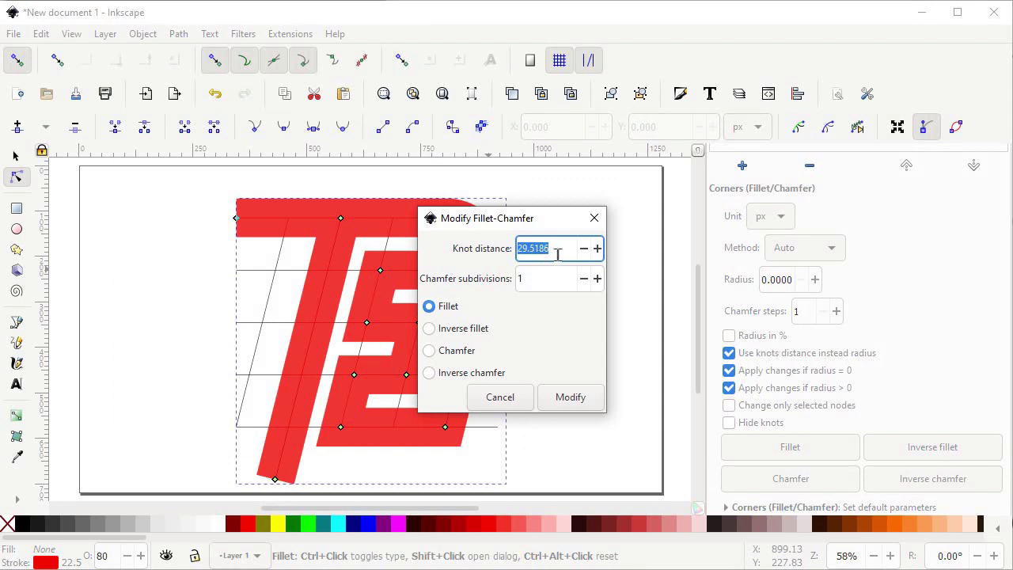
text(30)
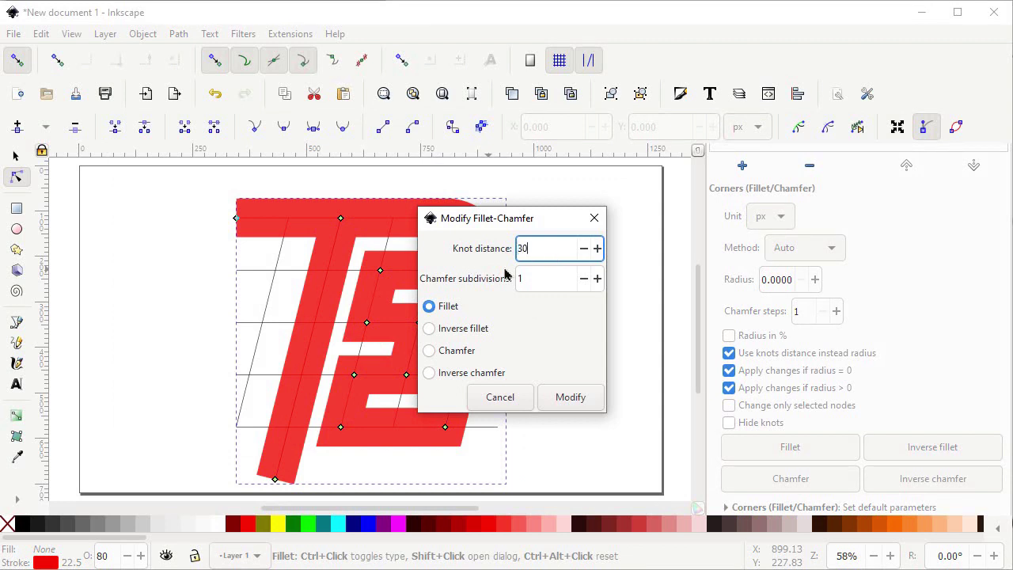
click(443, 305)
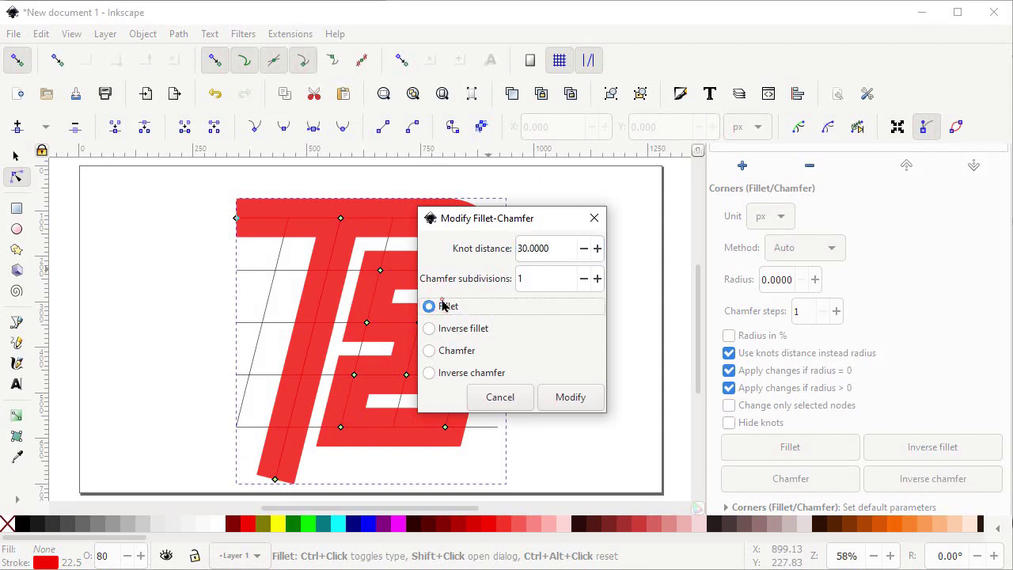
click(570, 398)
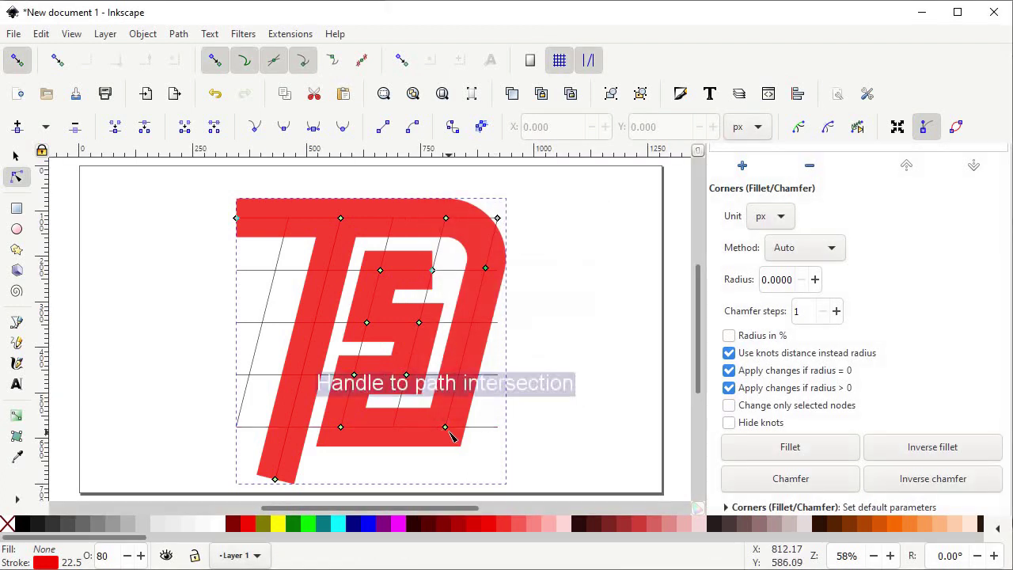
Round the red path's lower-right corner with a Fillet at a knot distance of 25.
drag(444, 428, 453, 401)
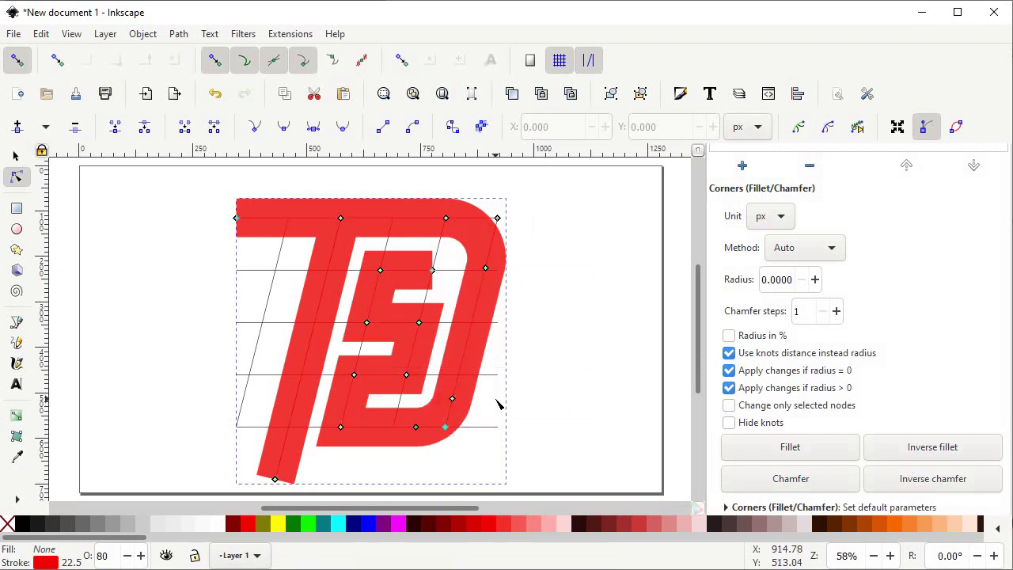
shift+click(497, 404)
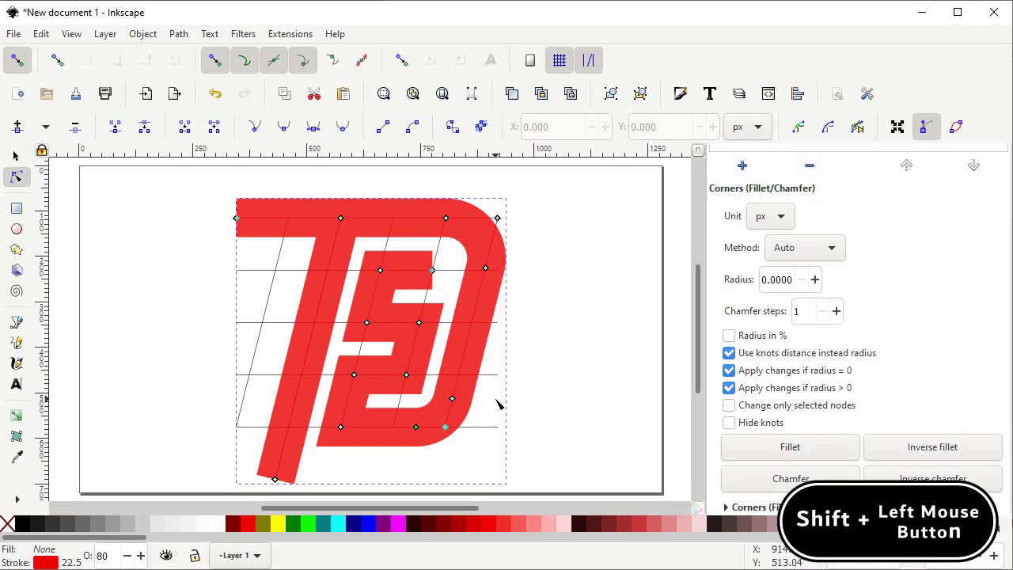
shift+click(452, 400)
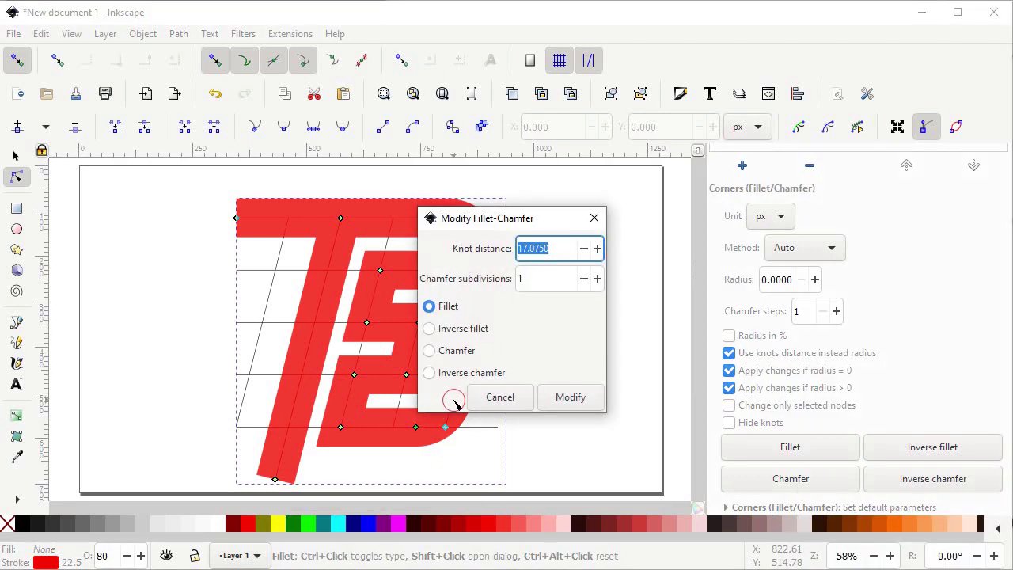
text(2.)
text(5)
click(447, 308)
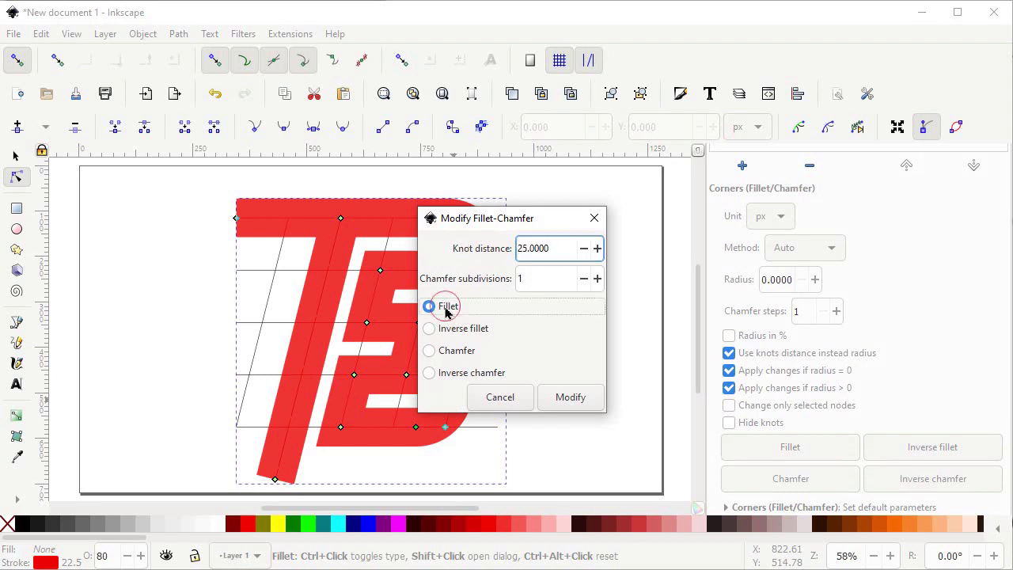
click(563, 398)
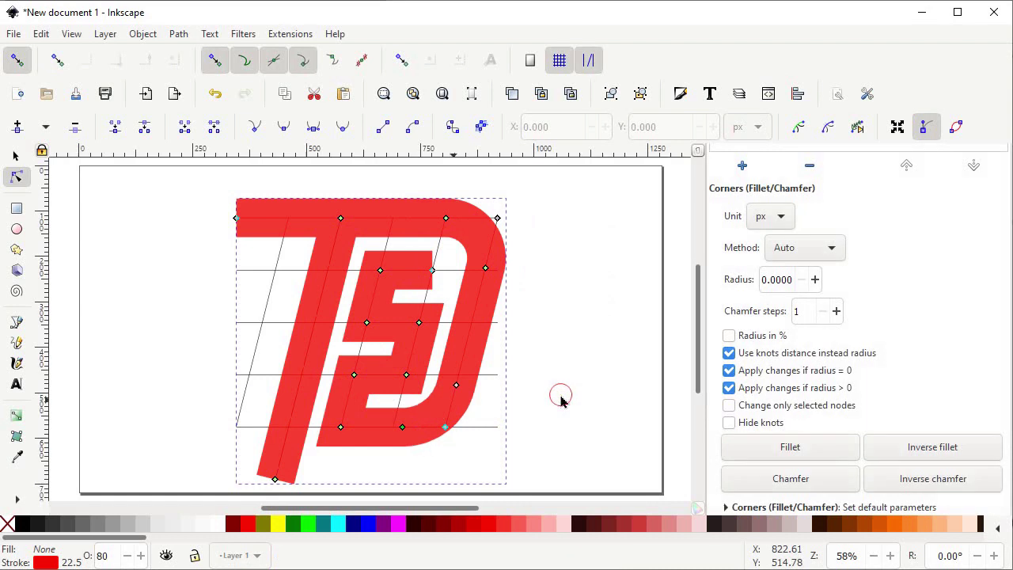
Convert the red path's stroke into a filled path with Stroke to Path.
click(179, 35)
click(204, 75)
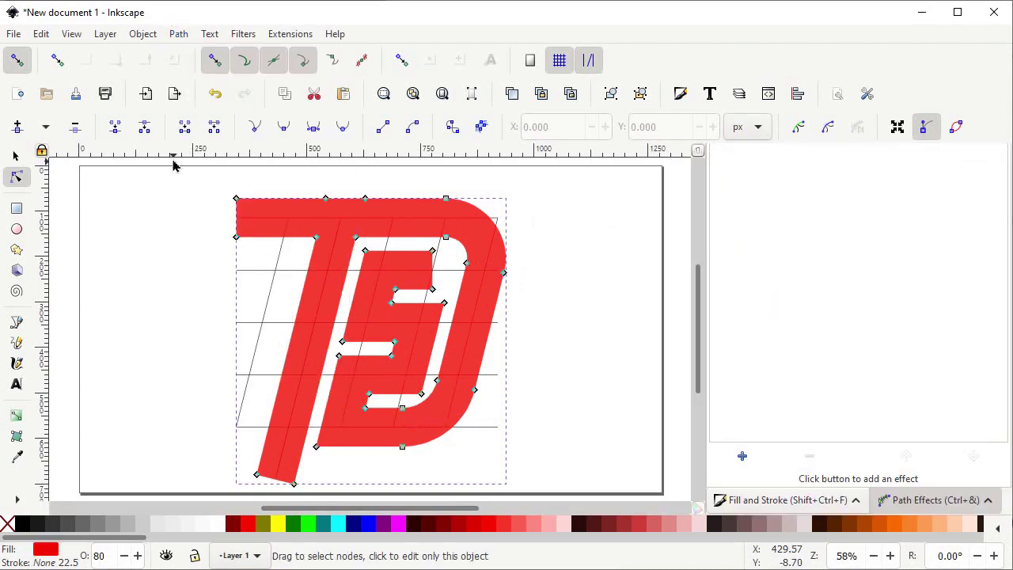
click(15, 156)
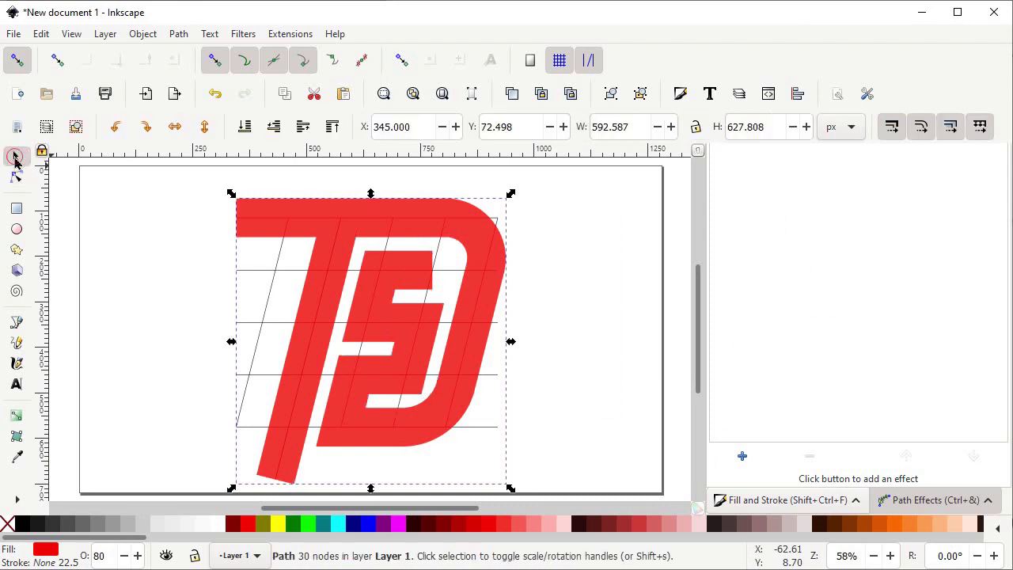
Duplicate the leftmost slanted guide line and snap the copy's upper end to the lower-left corner of the T's crossbar.
click(268, 298)
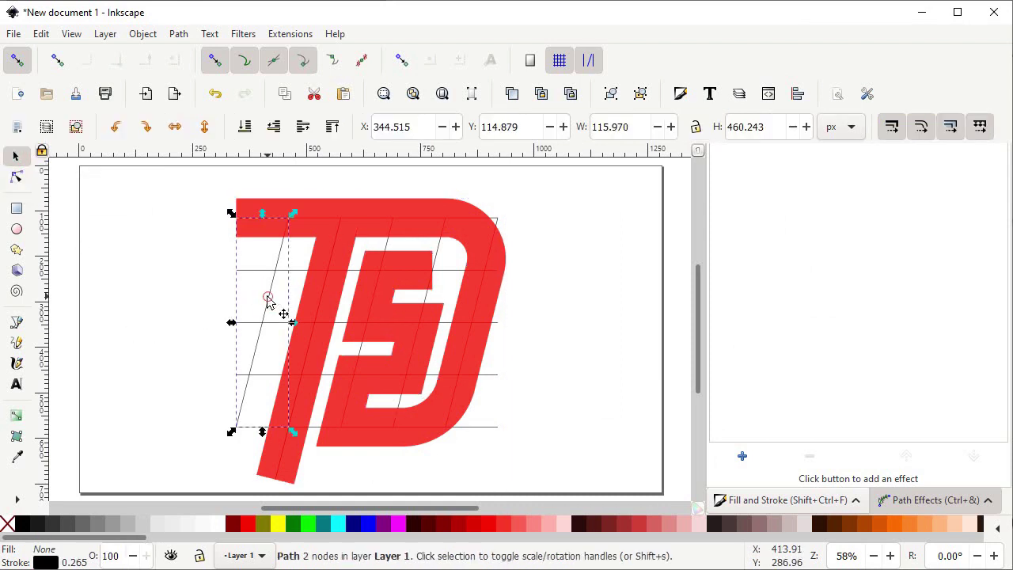
right_click(270, 296)
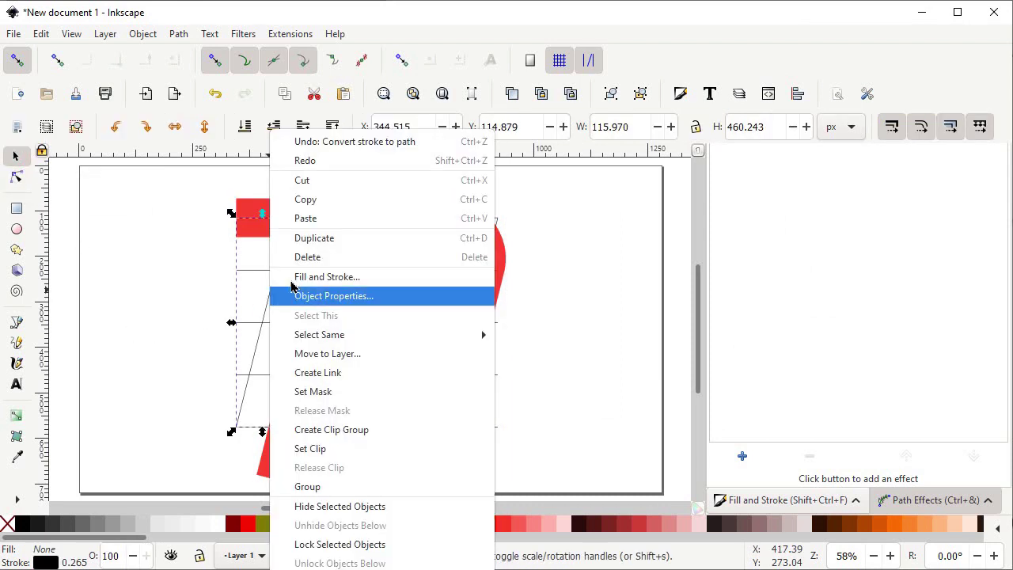
click(328, 242)
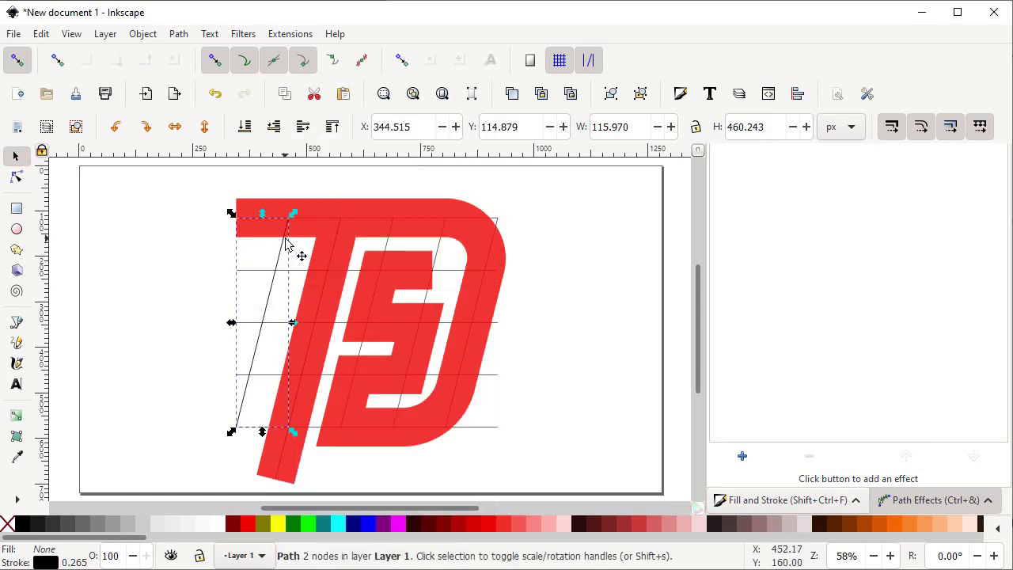
drag(286, 244, 235, 258)
Scale the duplicated slanted line proportionally so its upper end snaps to the crossbar's top edge.
key(z)
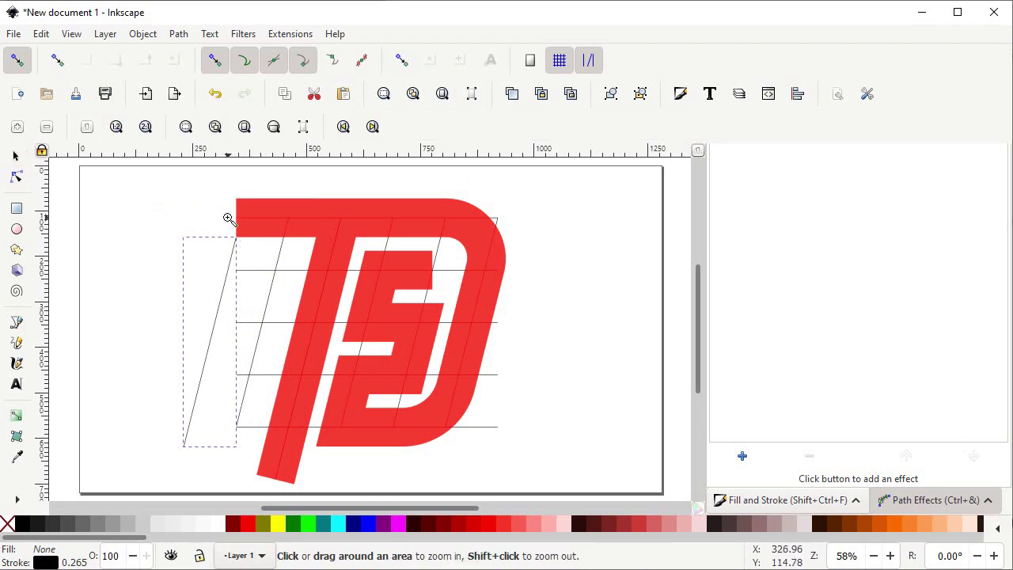
drag(209, 194, 264, 260)
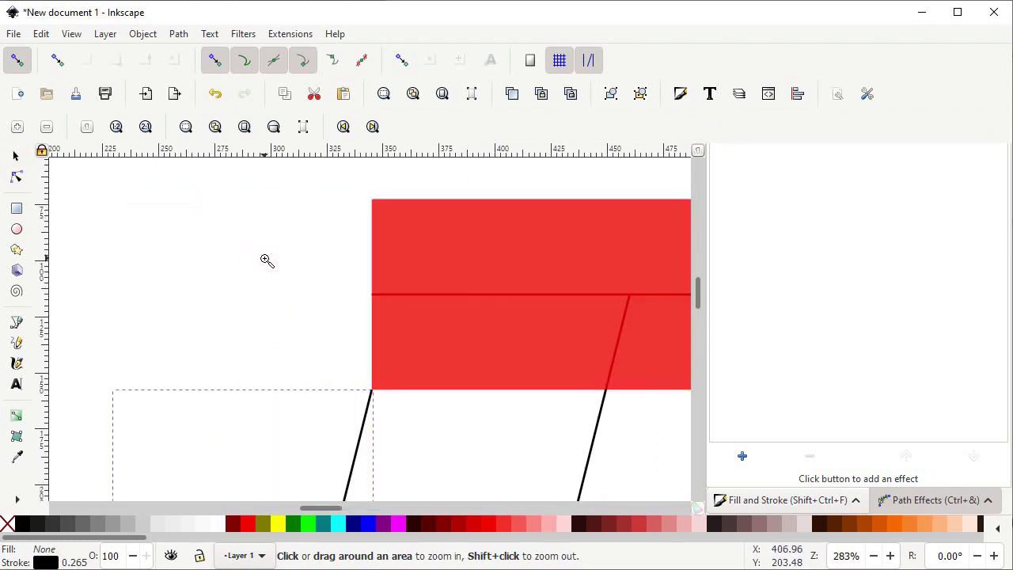
click(15, 156)
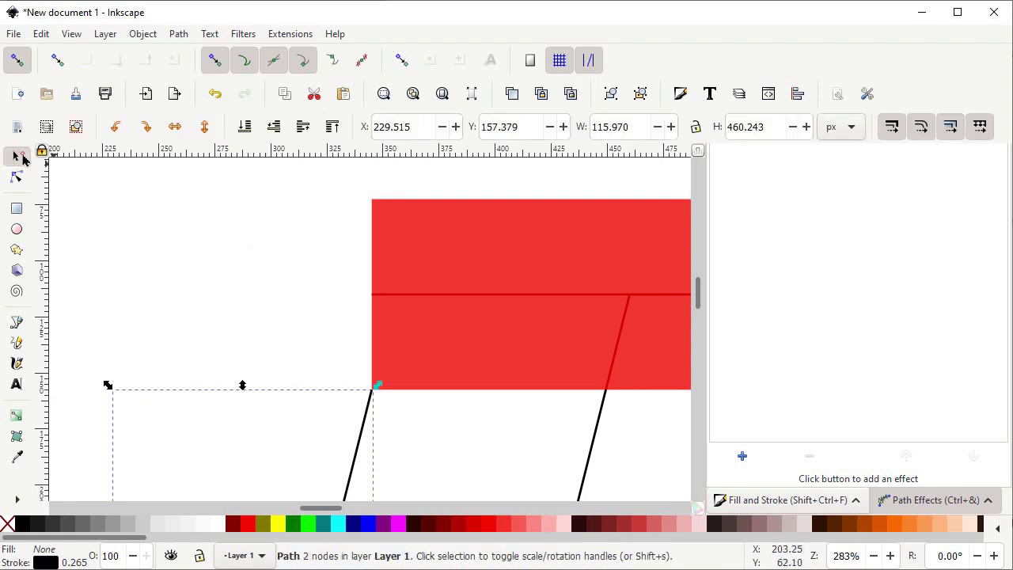
ctrl+click(365, 430)
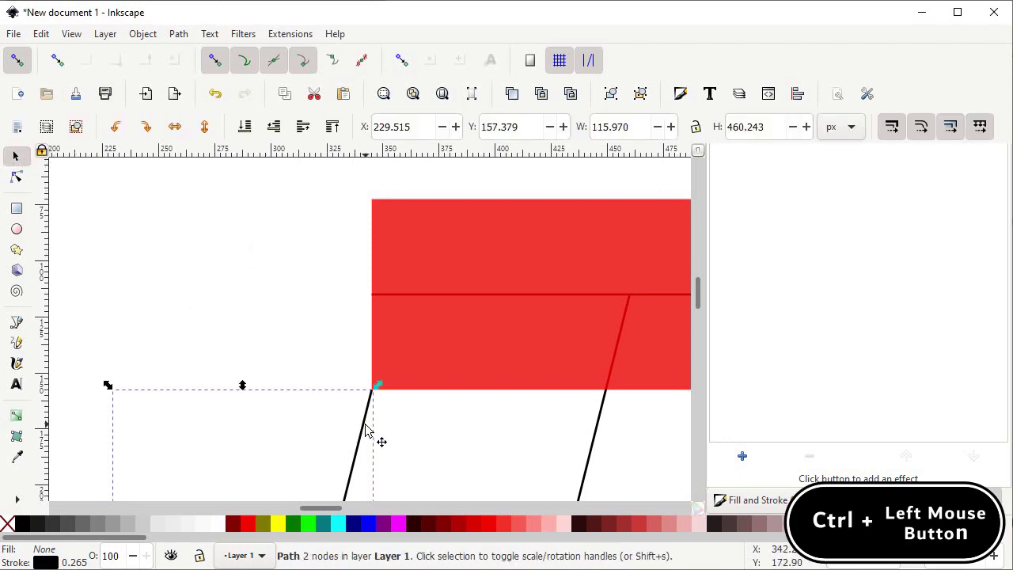
key(ctrl)
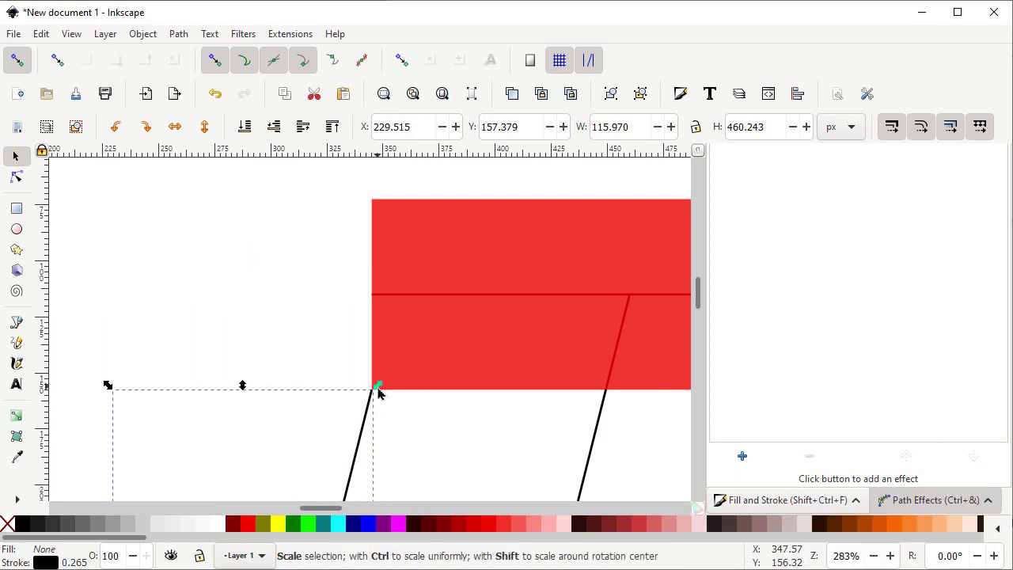
drag(378, 391, 425, 190)
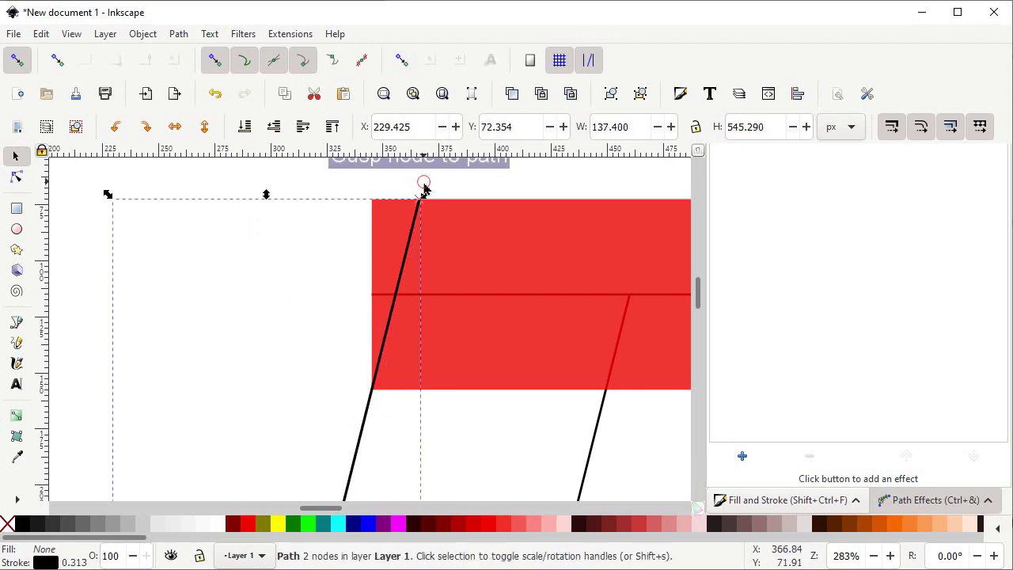
Divide the red shape along the duplicated slanted line and delete the triangular piece at the crossbar's left end.
shift+click(464, 188)
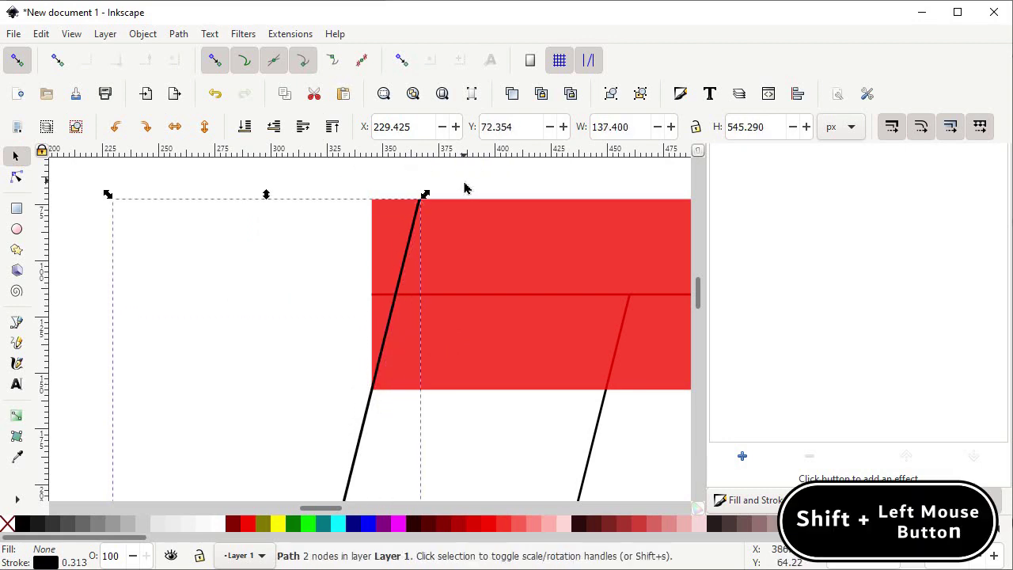
shift+click(472, 239)
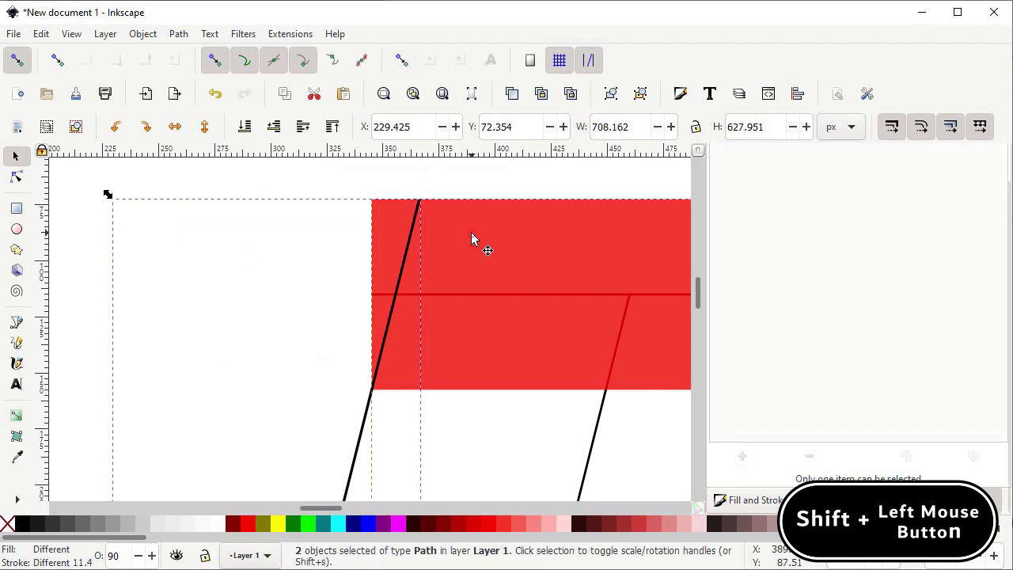
click(175, 37)
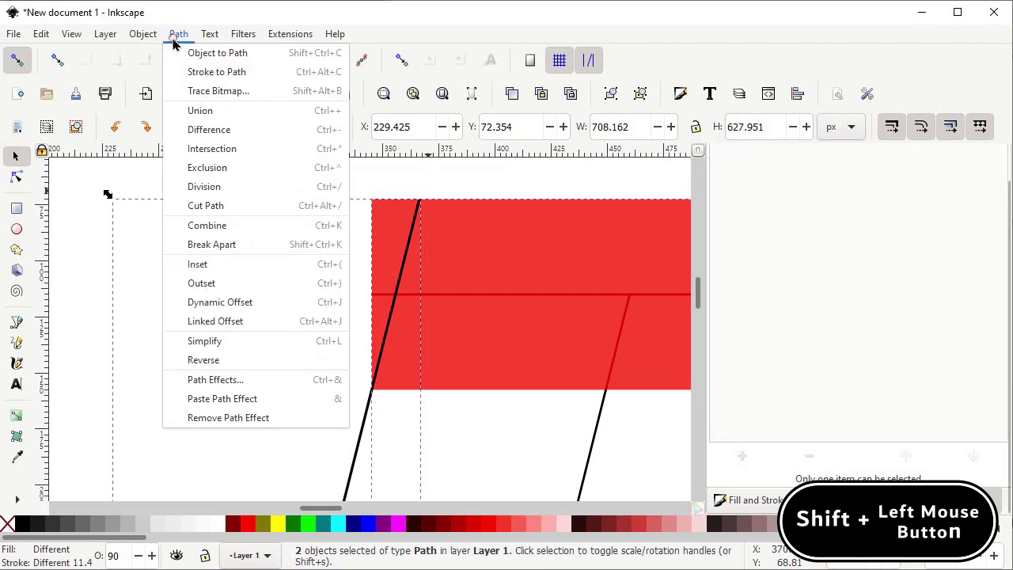
click(222, 187)
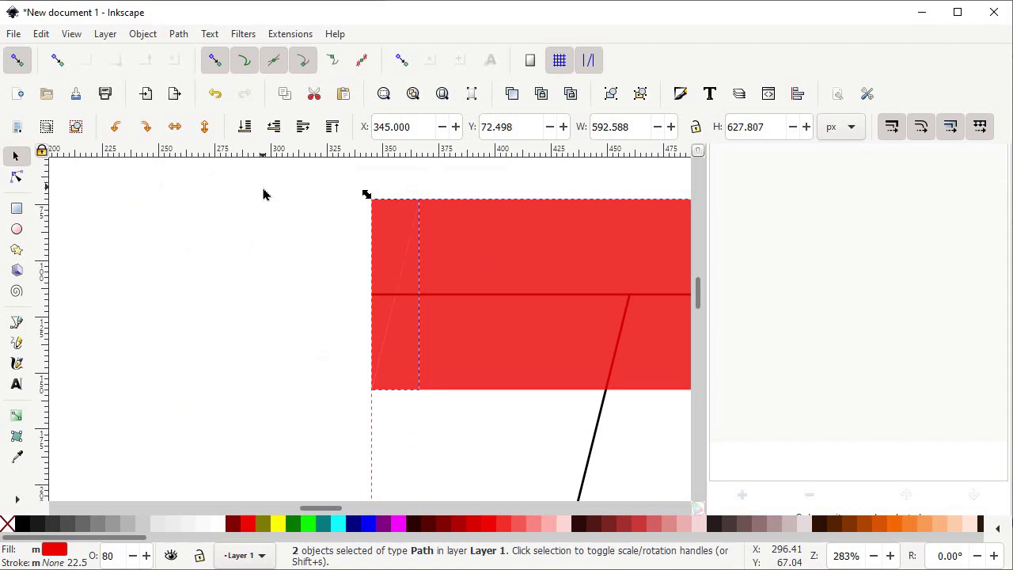
click(243, 261)
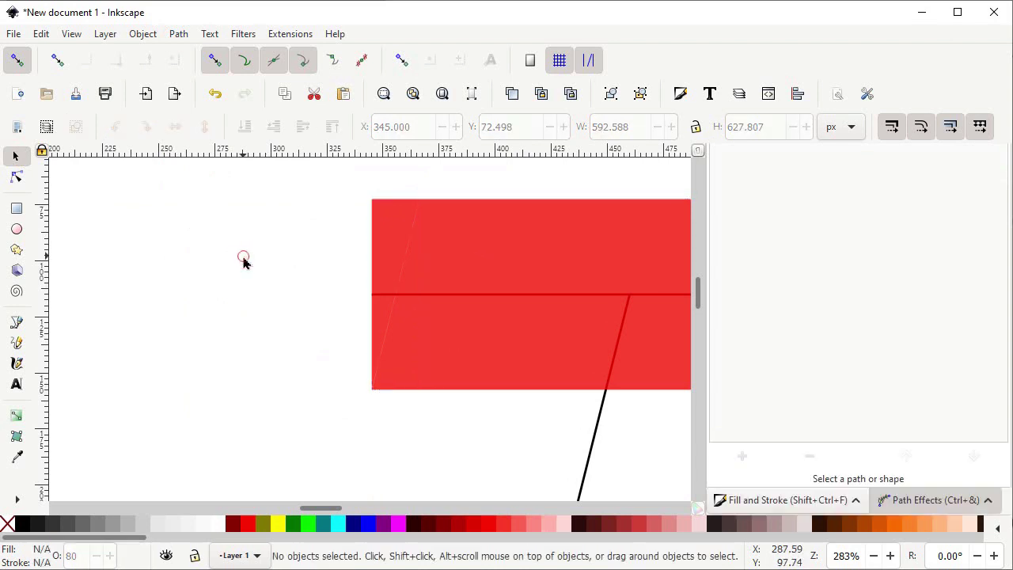
click(388, 203)
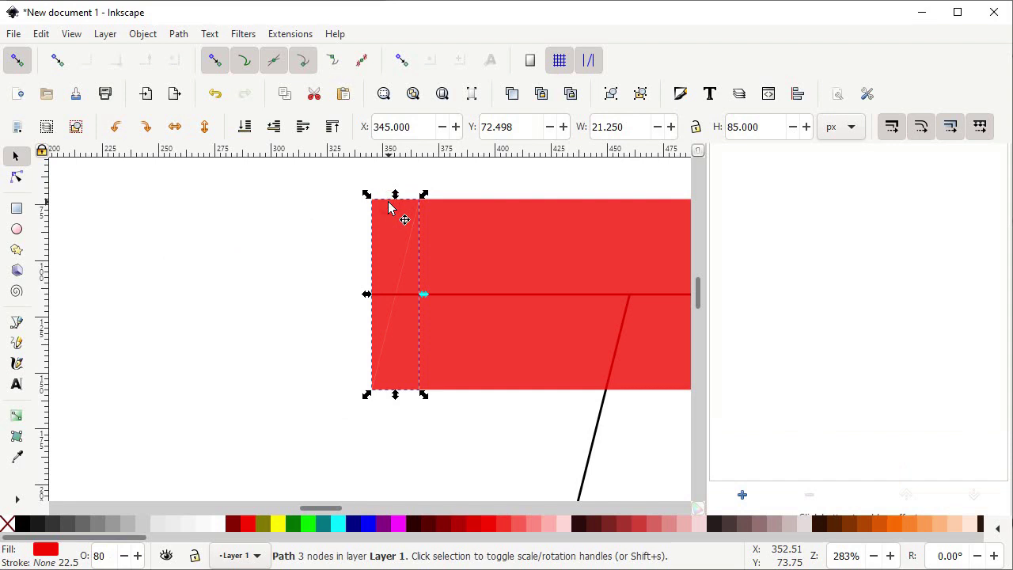
key(Delete)
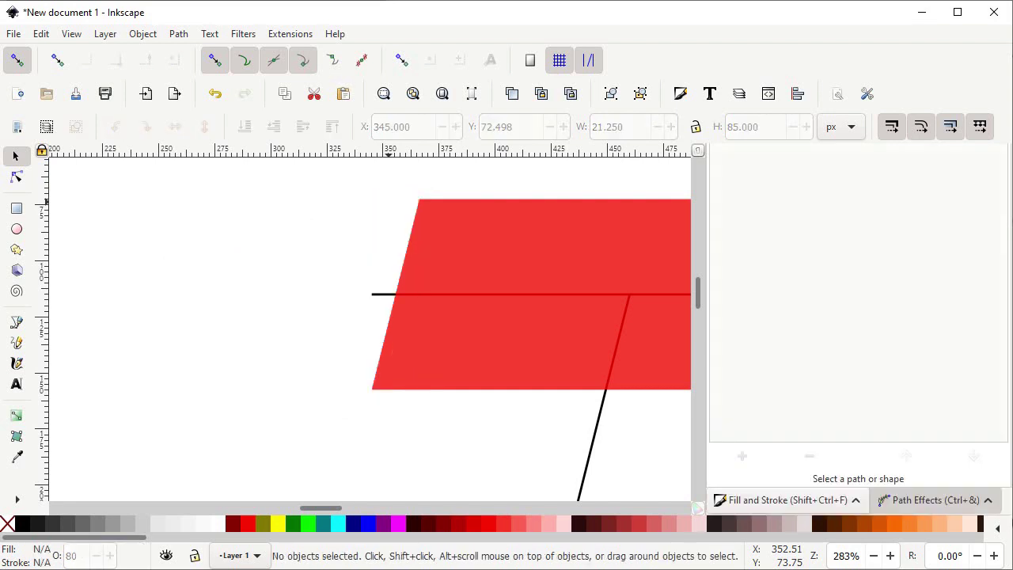
Duplicate the lowest horizontal guide line and place the copy across the T's stem, level with the S's bottom edge.
click(441, 97)
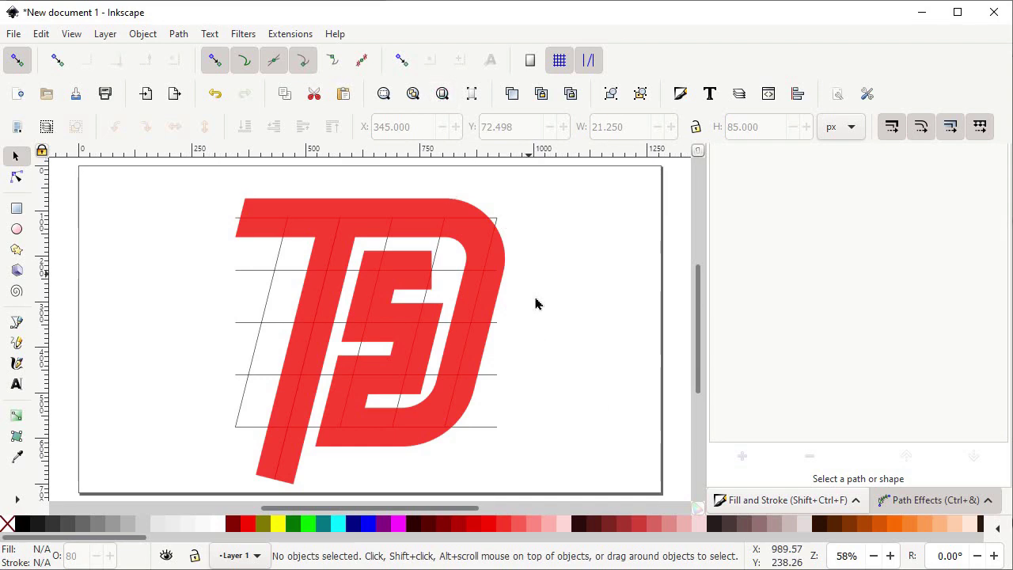
click(494, 426)
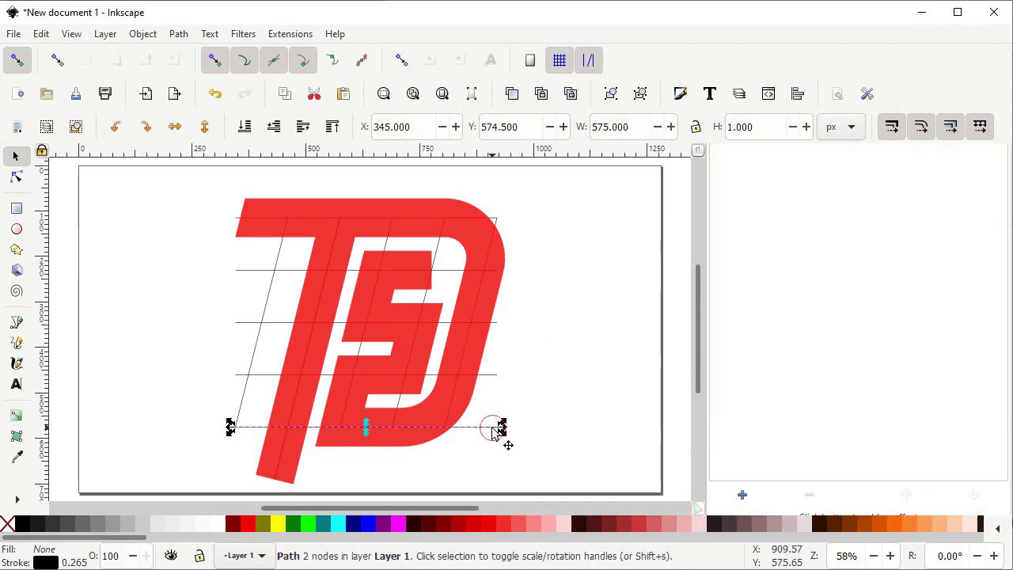
right_click(494, 429)
click(562, 240)
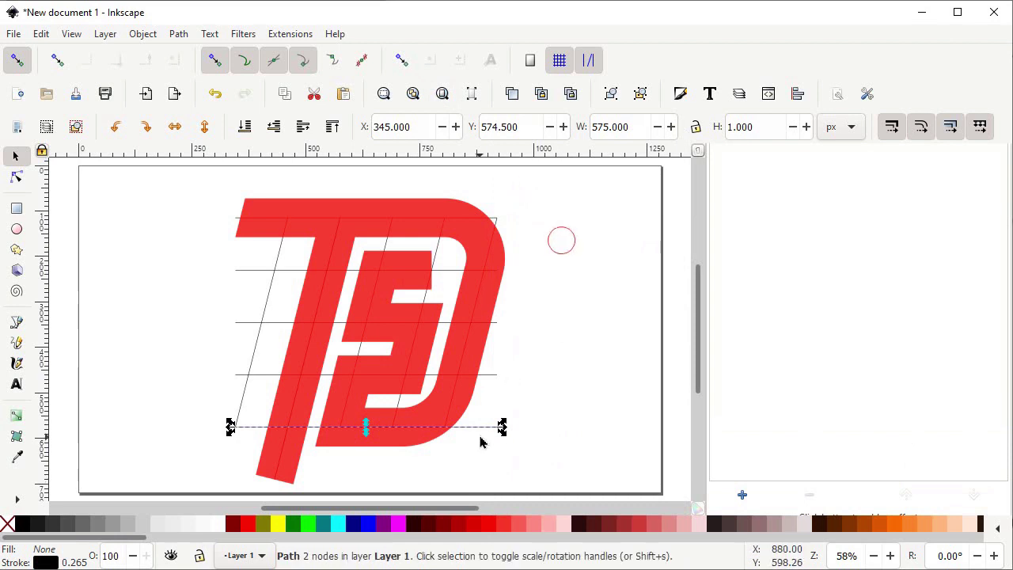
drag(484, 429, 313, 456)
Divide the red shape along the duplicated horizontal line and delete the piece of the T's stem below the S's bottom edge.
shift+click(311, 451)
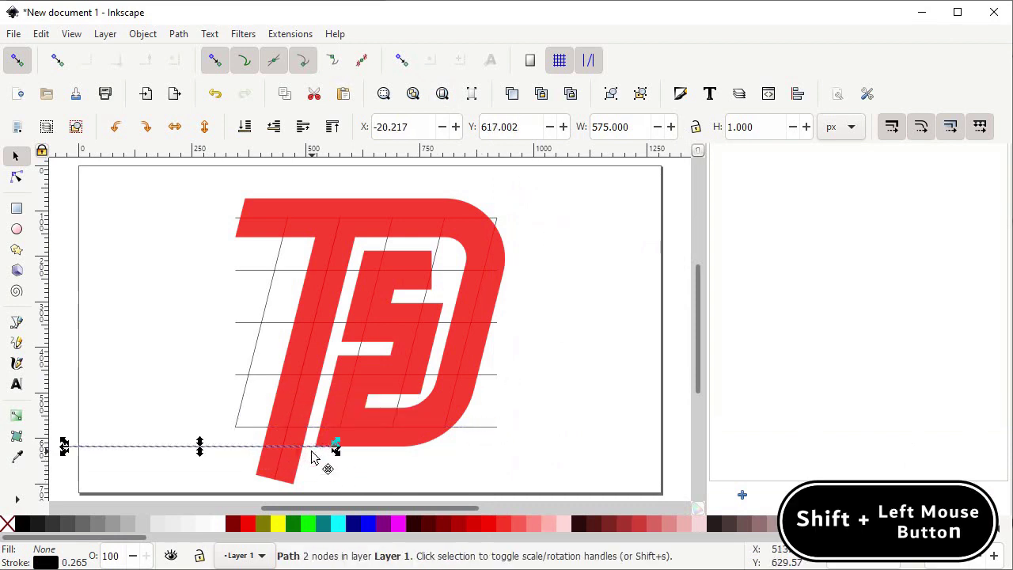
key(shift)
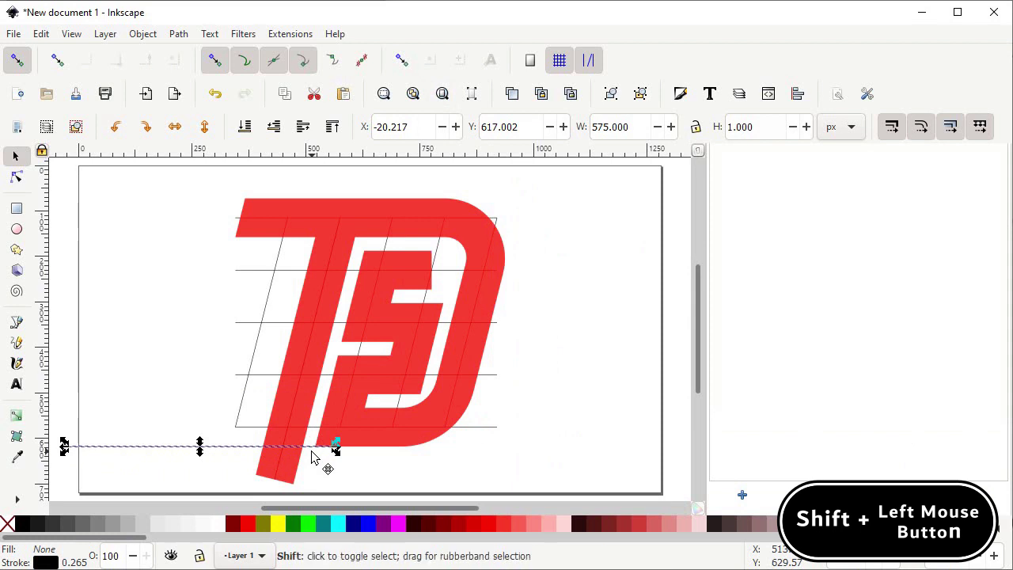
shift+click(298, 470)
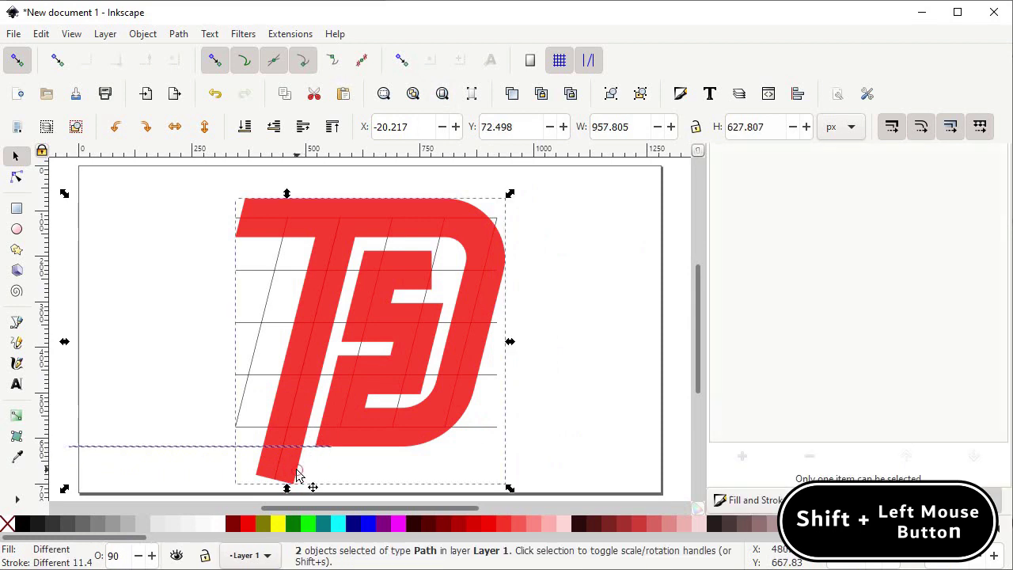
click(189, 35)
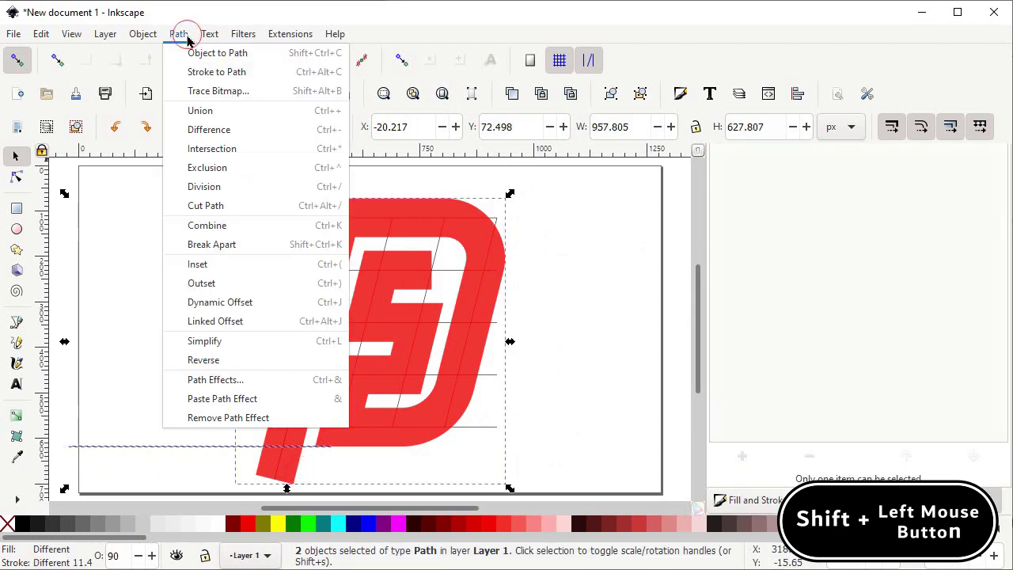
click(218, 190)
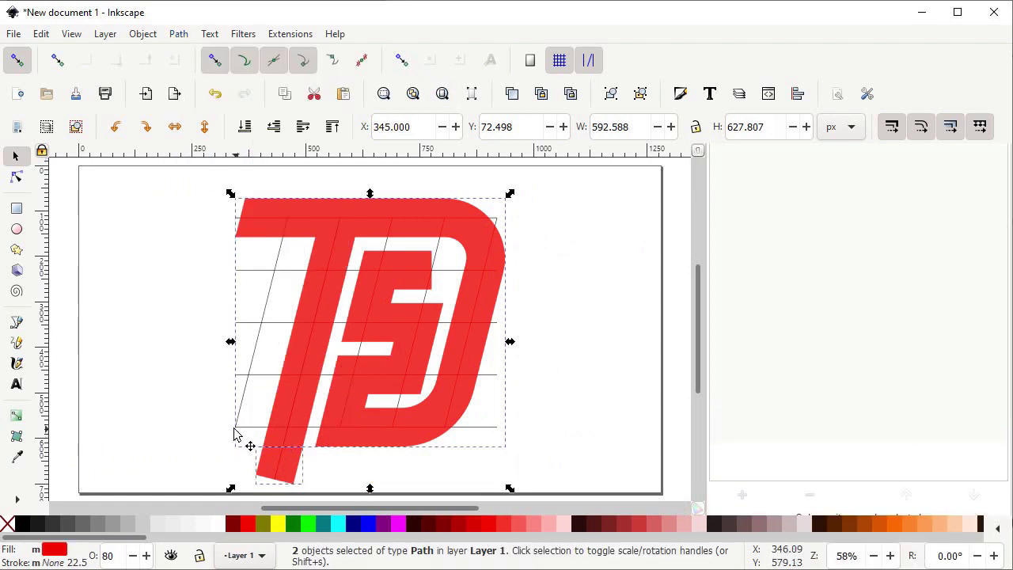
drag(217, 435, 331, 505)
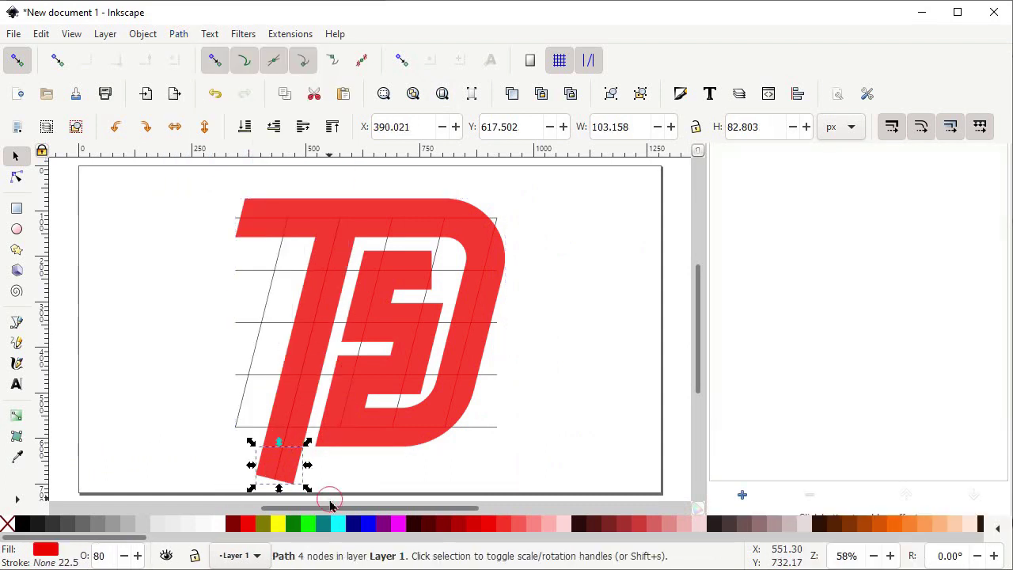
key(Delete)
click(238, 418)
click(247, 477)
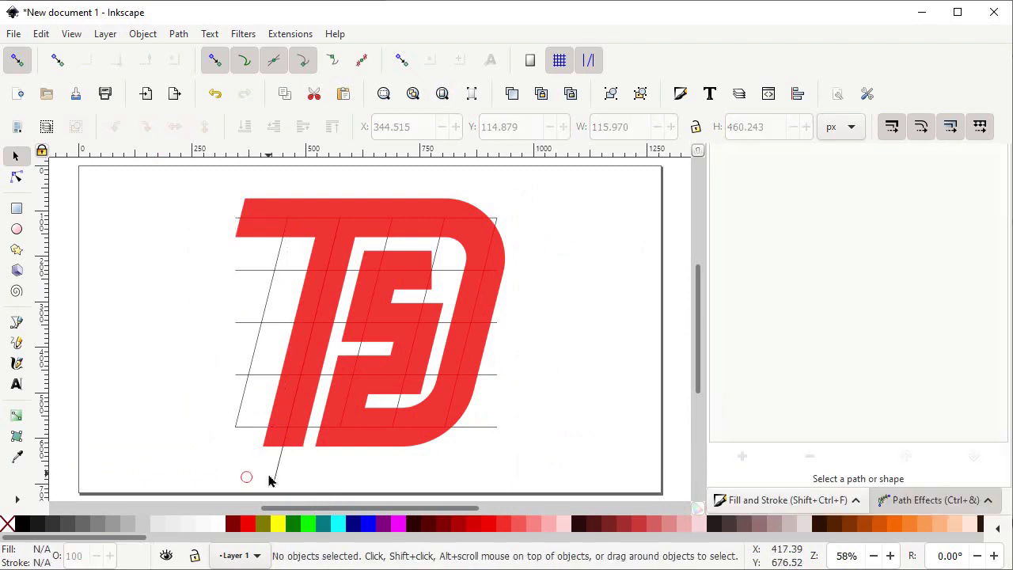
Duplicate the leftmost slanted guide line and snap the copy's lower end to the upper-right corner of the S's middle section.
click(244, 406)
right_click(243, 408)
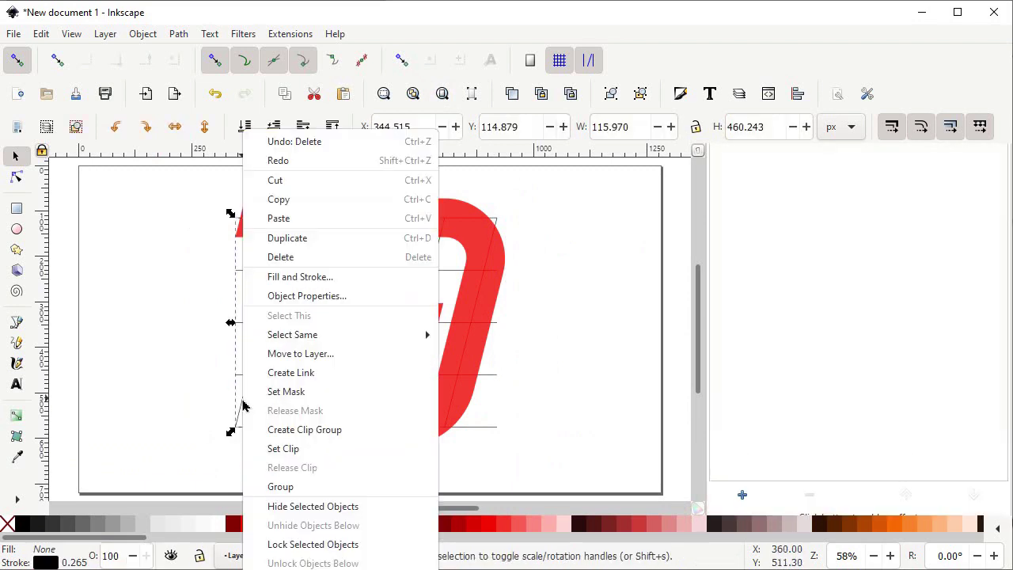
click(288, 237)
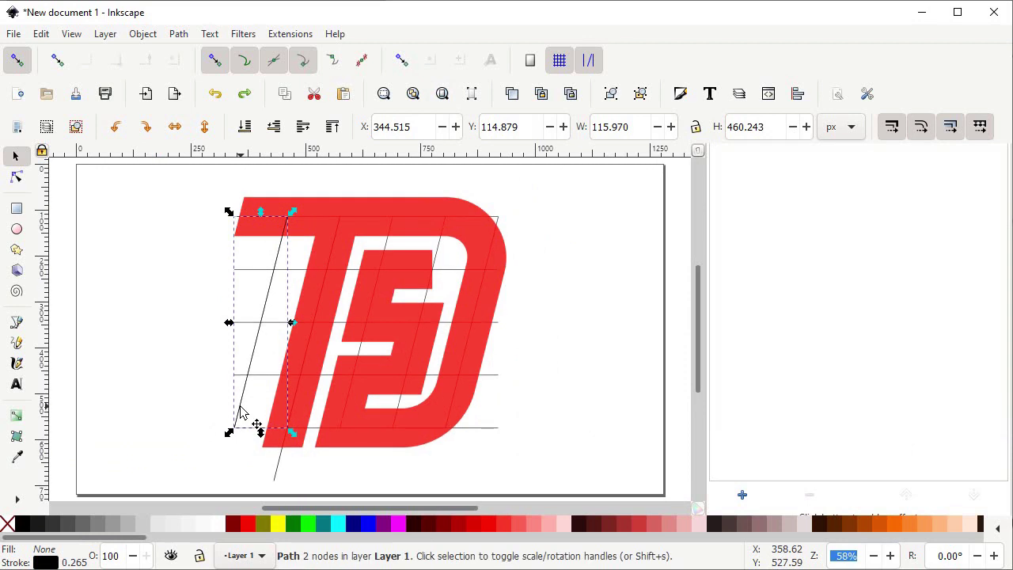
drag(242, 410, 453, 296)
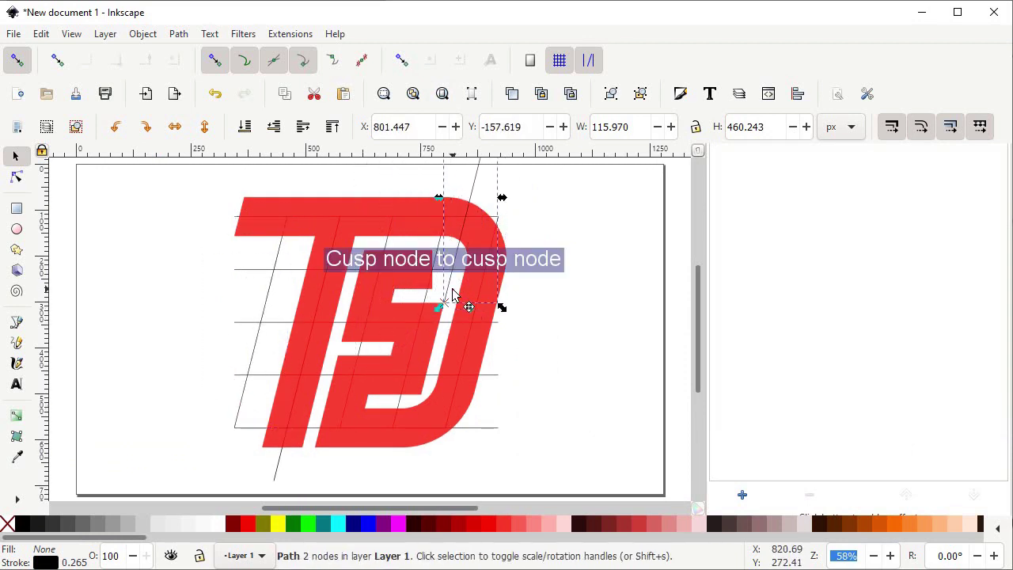
key(z)
click(554, 320)
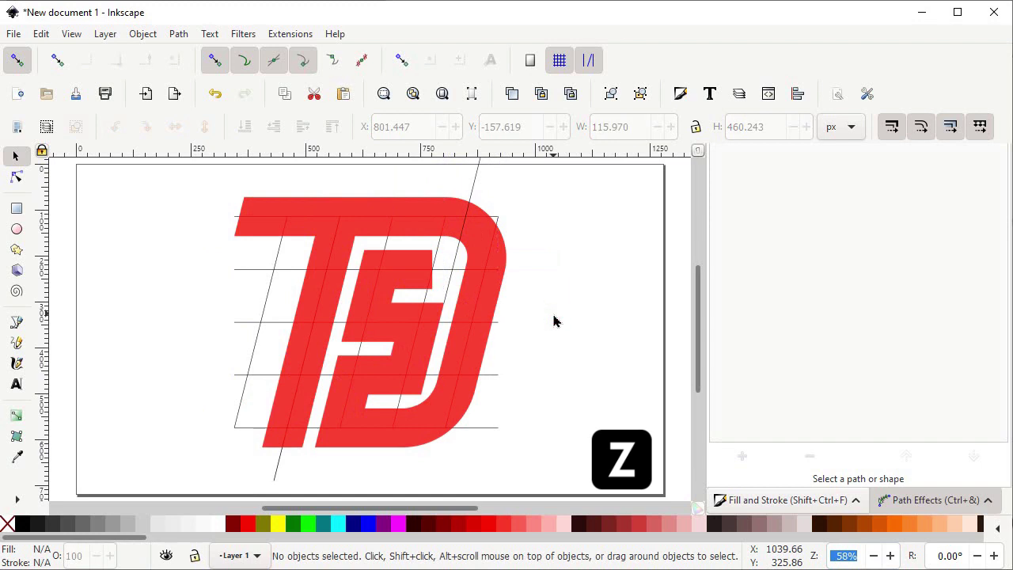
Move the two right corner nodes of the S's upper arm horizontally onto the duplicated slanted line.
key(z)
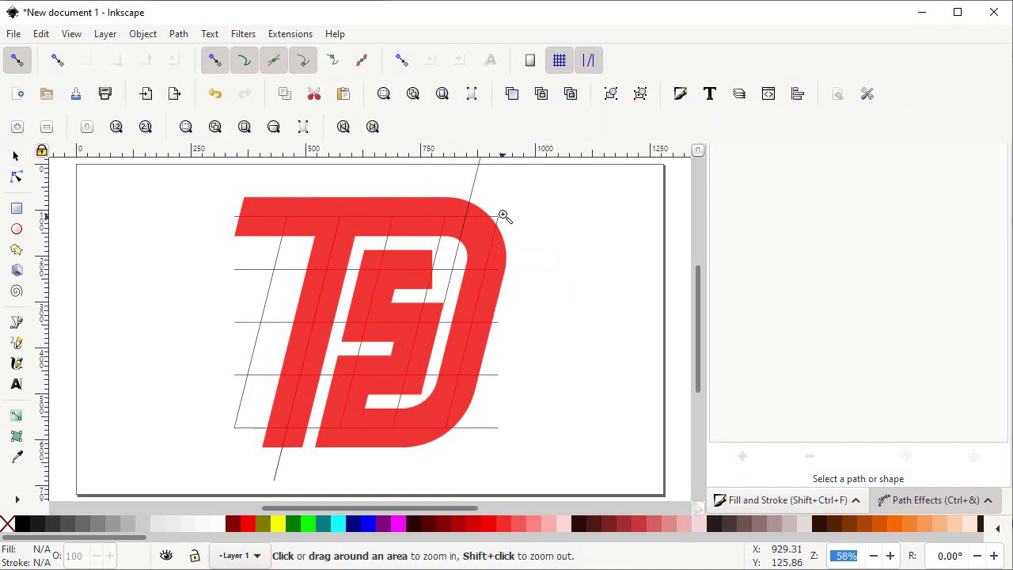
drag(507, 232, 418, 305)
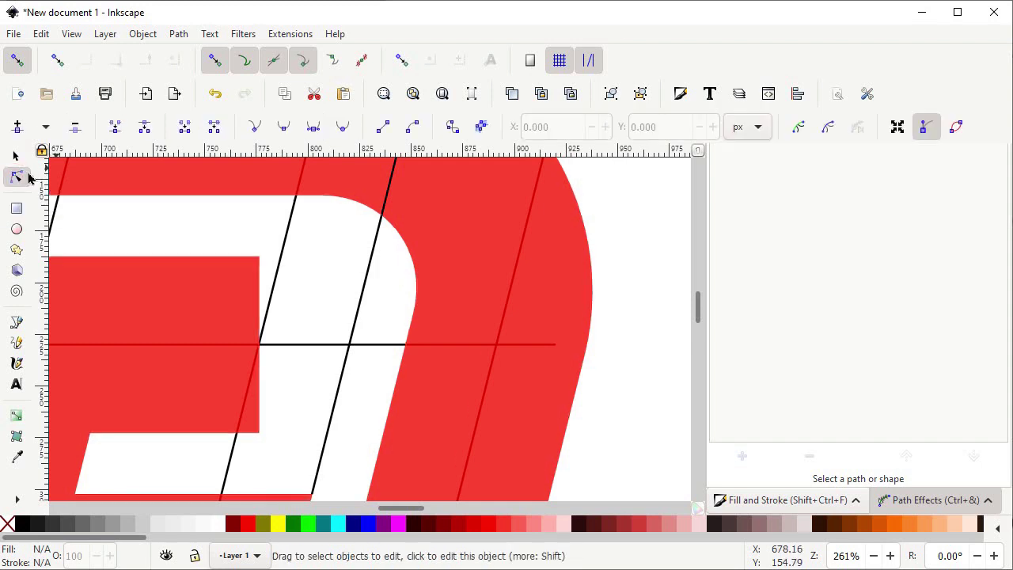
click(208, 299)
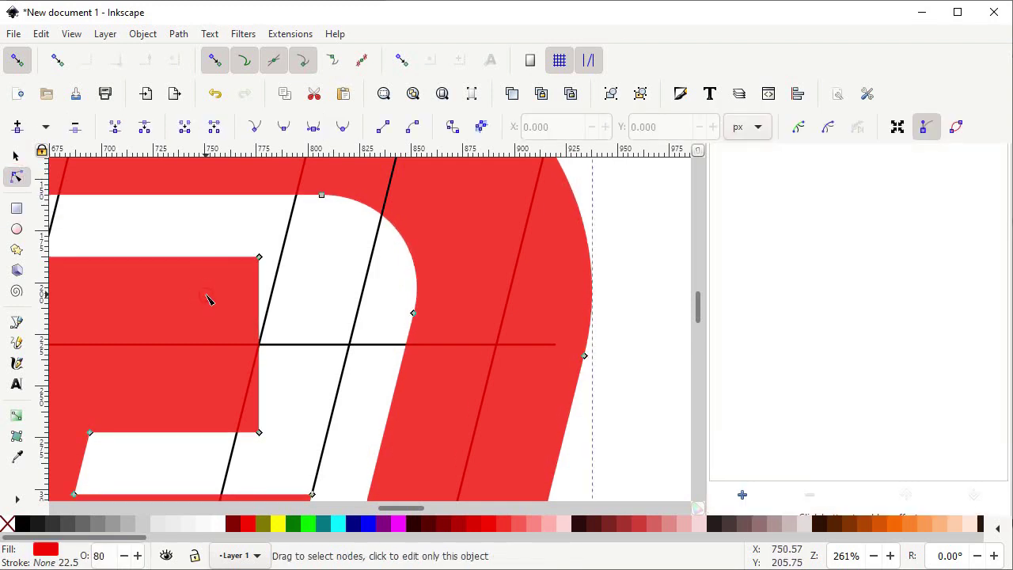
ctrl+click(208, 299)
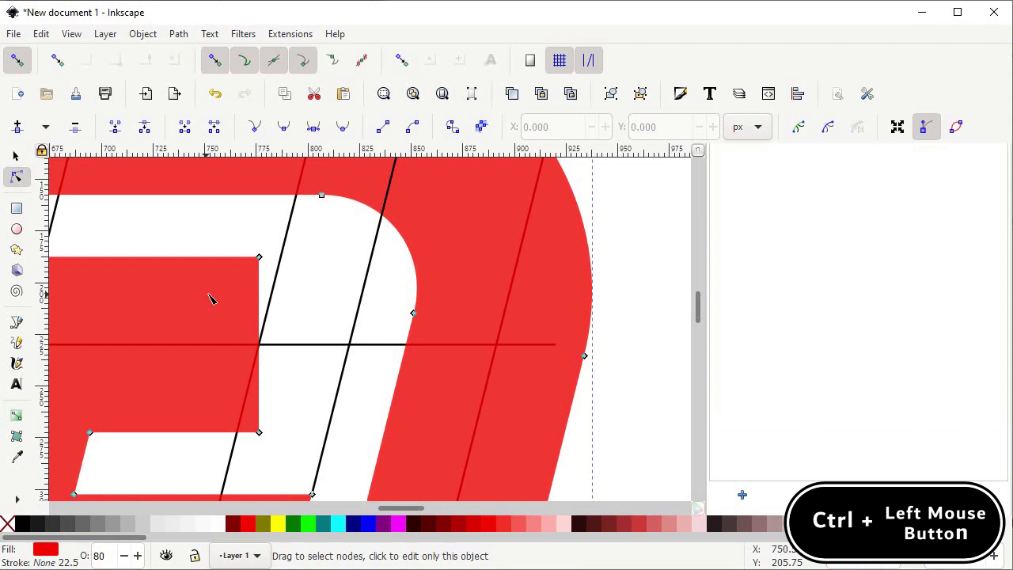
ctrl+click(261, 259)
drag(262, 259, 371, 258)
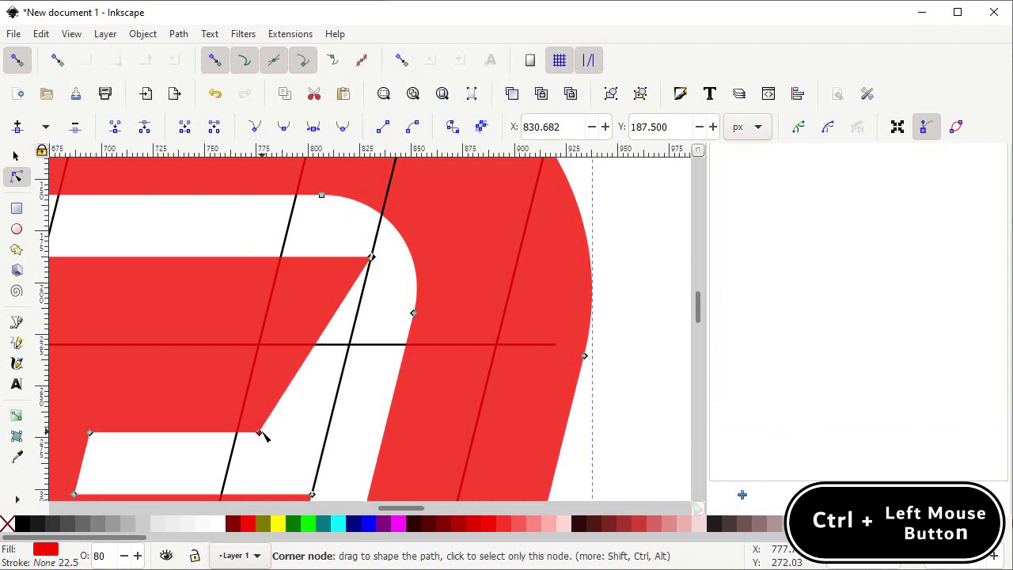
drag(260, 433, 329, 431)
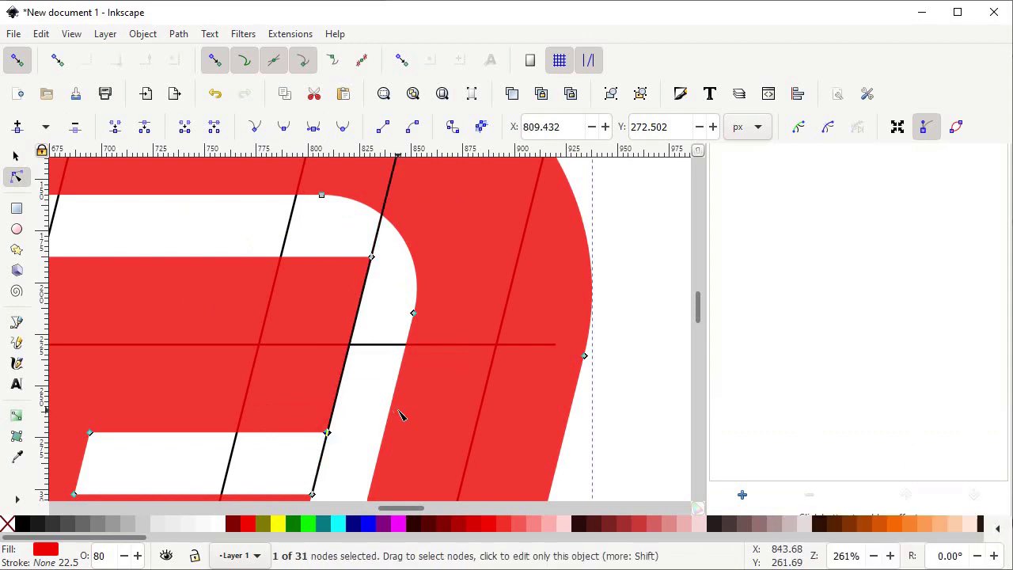
click(443, 93)
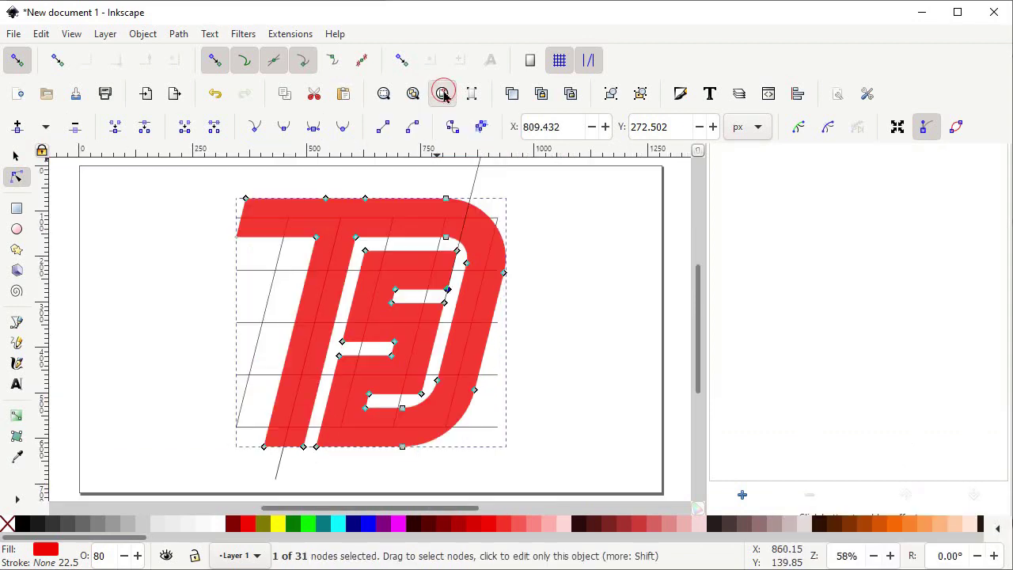
Add a Corners (Fillet/Chamfer) path effect to the red shape.
key(ctrl+z)
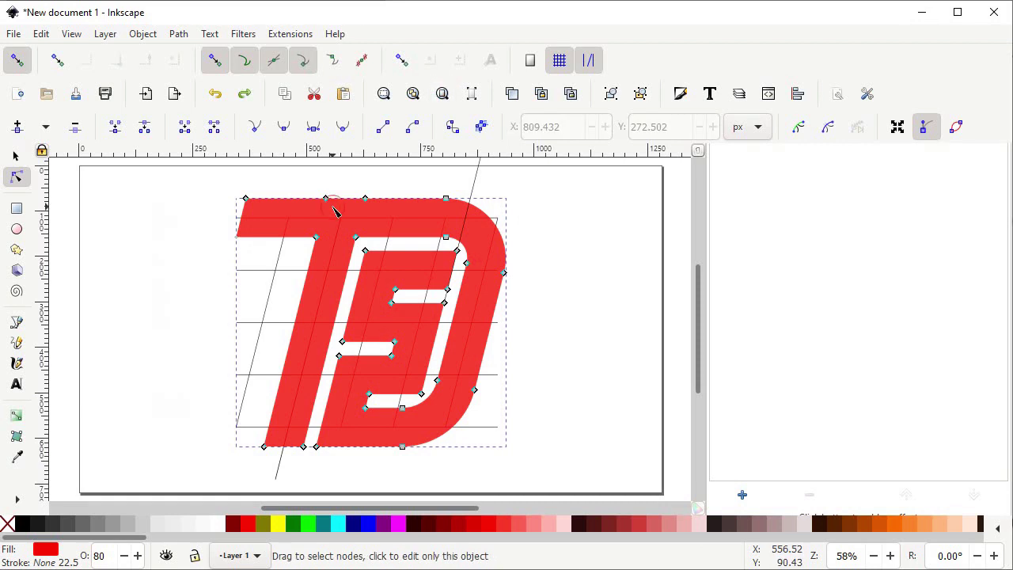
click(190, 36)
click(233, 383)
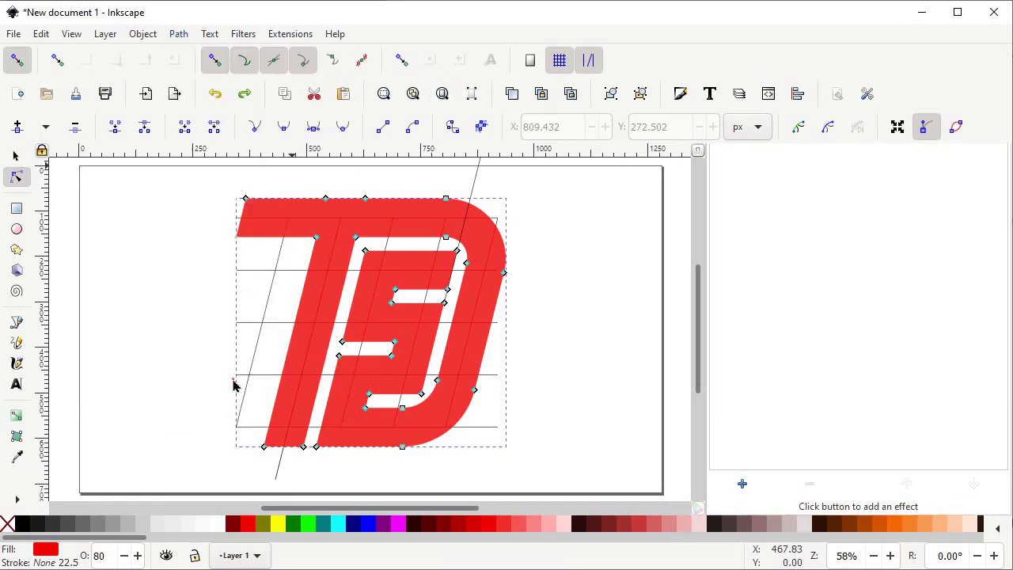
click(756, 484)
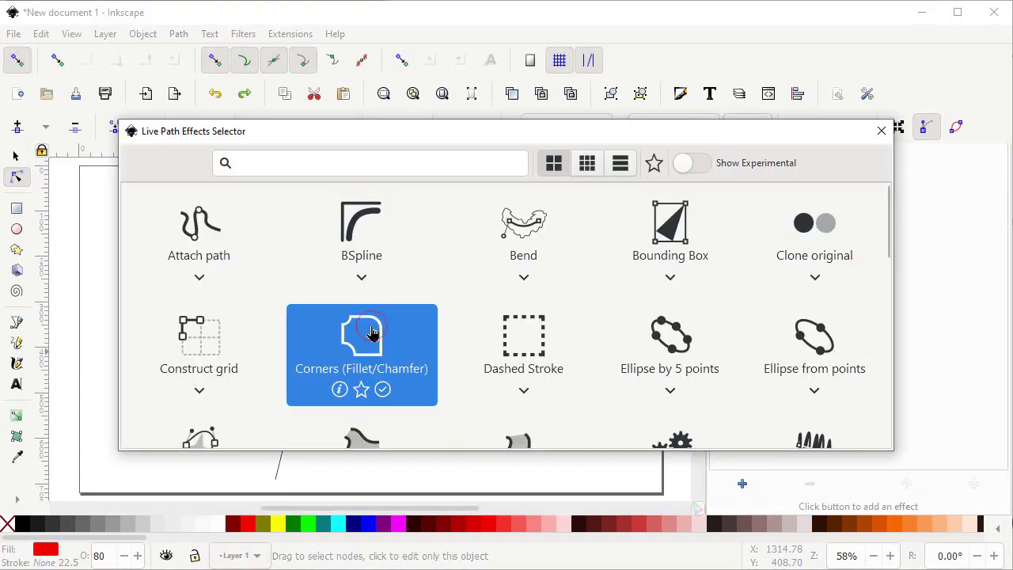
click(373, 330)
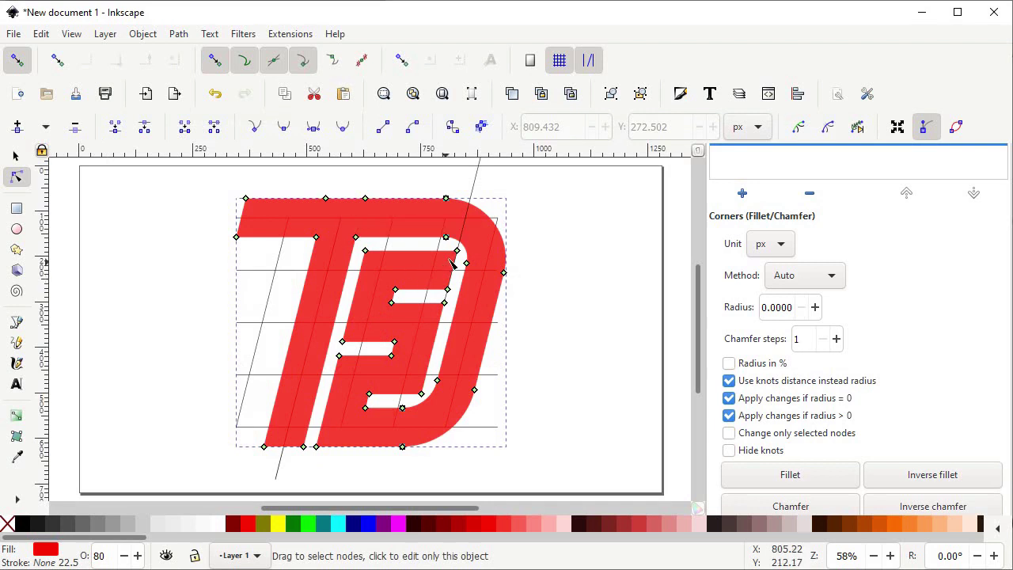
Round the S's three right-hand corners and its left middle corner with fillets, and convert the shape to a plain path.
drag(458, 251, 453, 269)
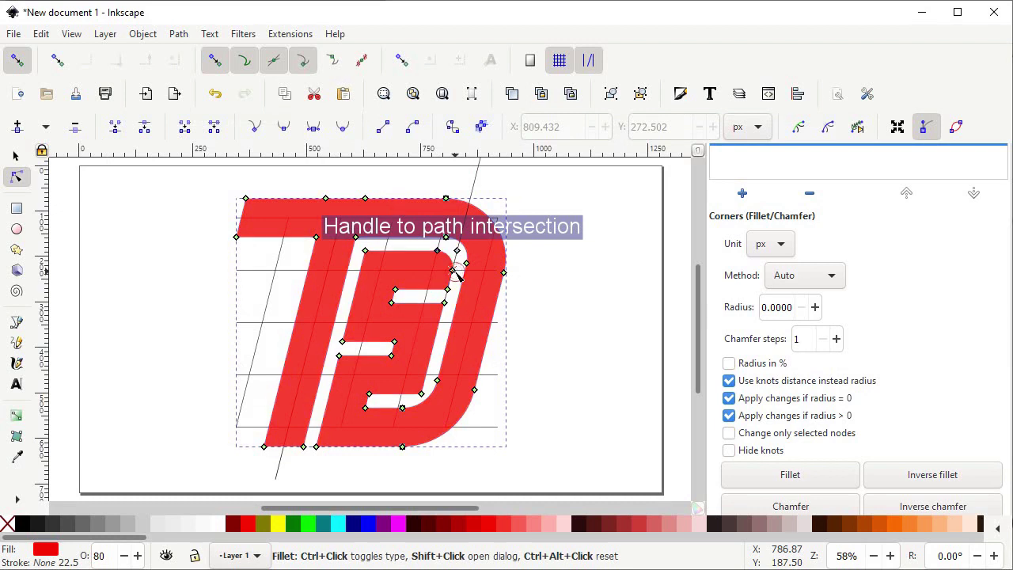
drag(446, 304, 446, 330)
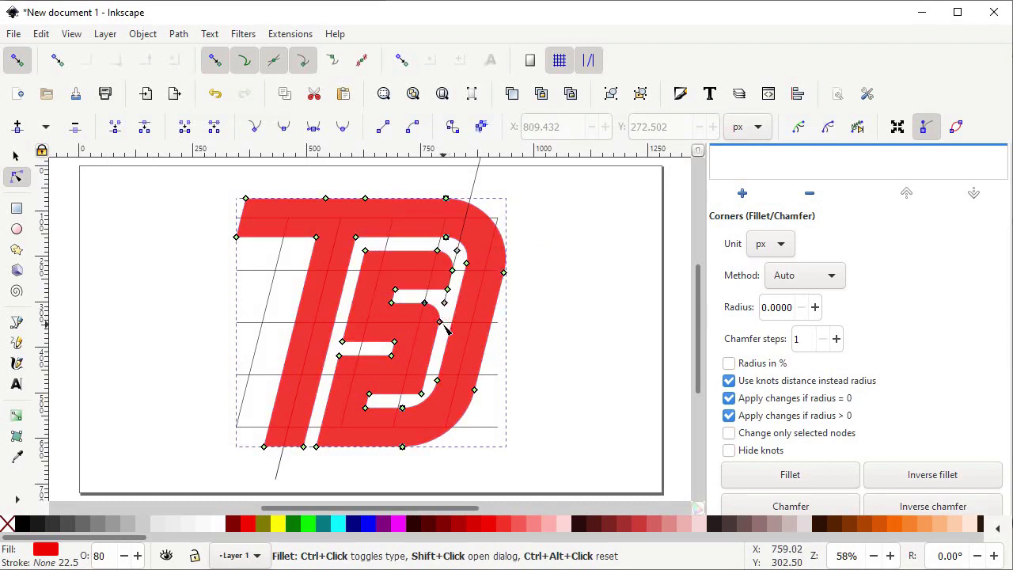
drag(426, 400, 425, 375)
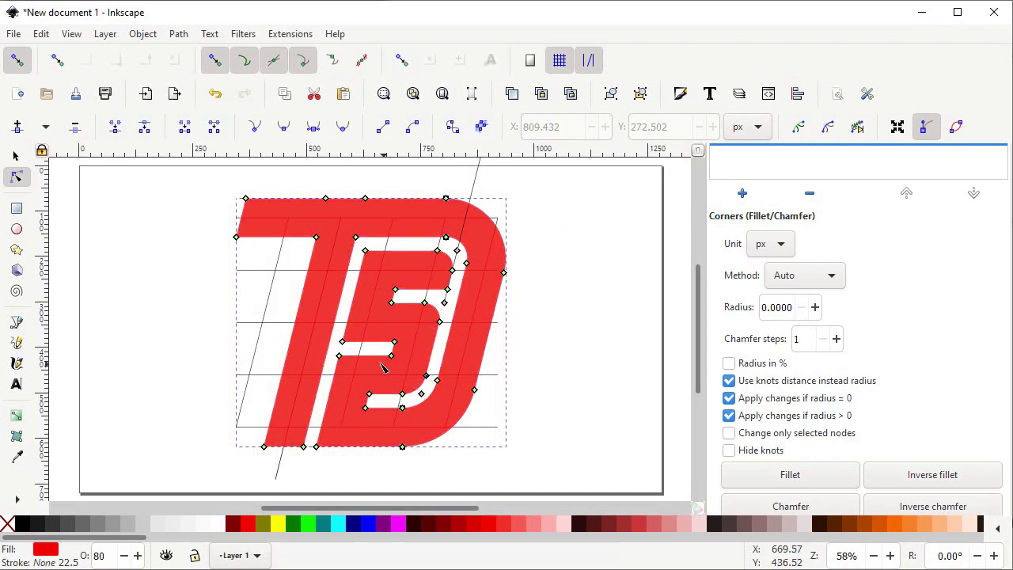
drag(342, 342, 348, 326)
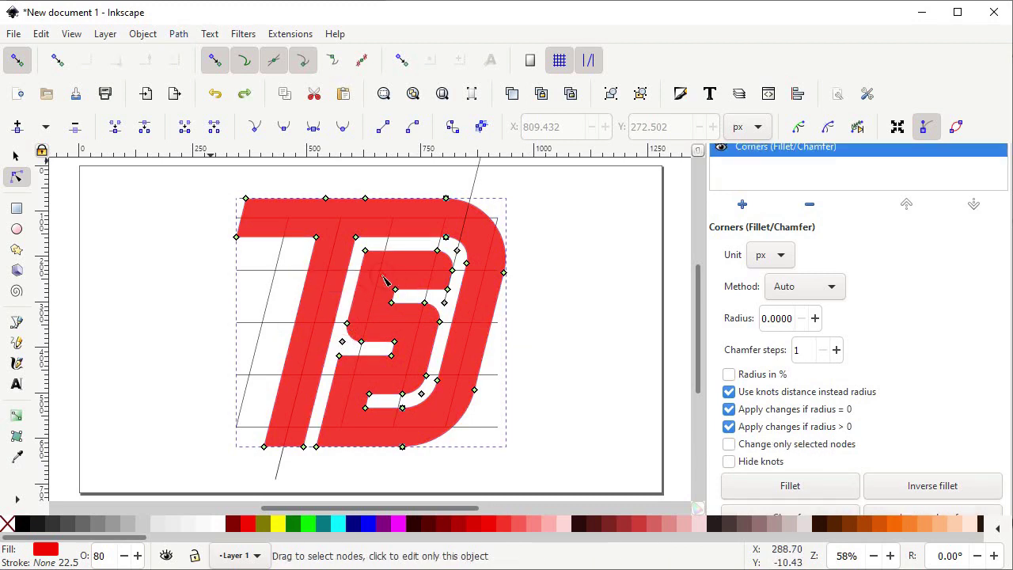
click(178, 35)
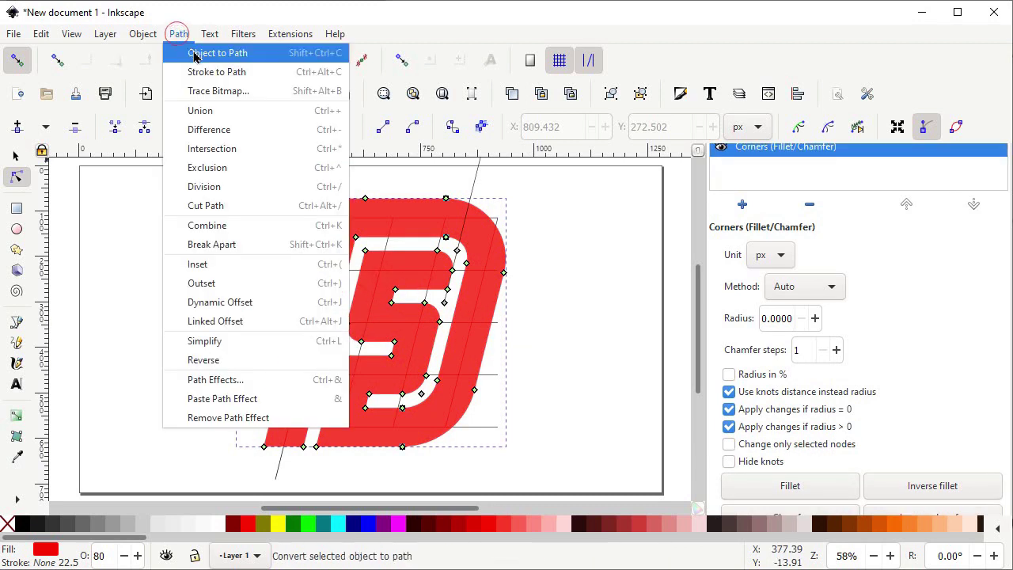
click(193, 53)
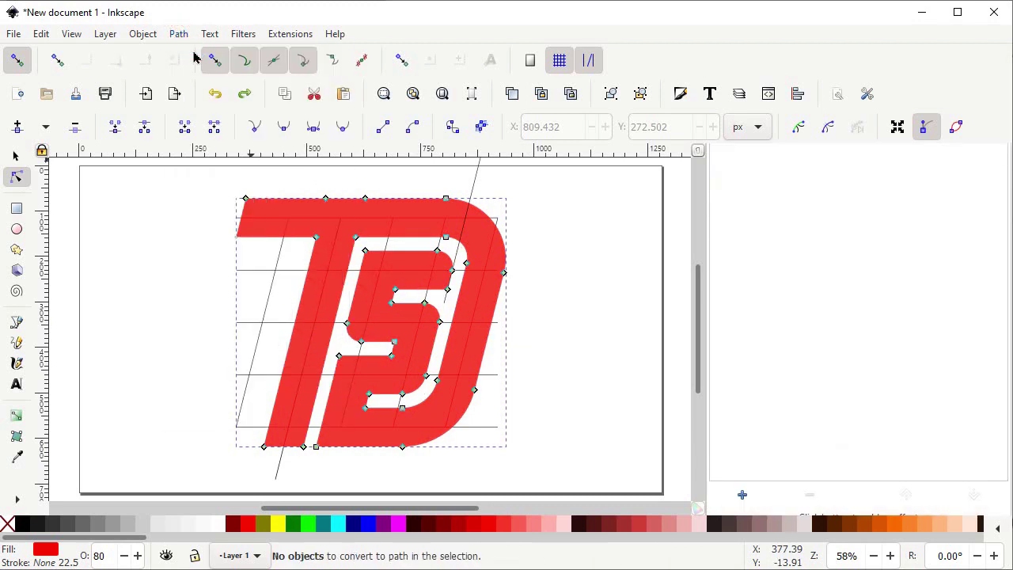
Cut the red monogram to the clipboard and delete all the guide lines.
click(41, 34)
click(71, 109)
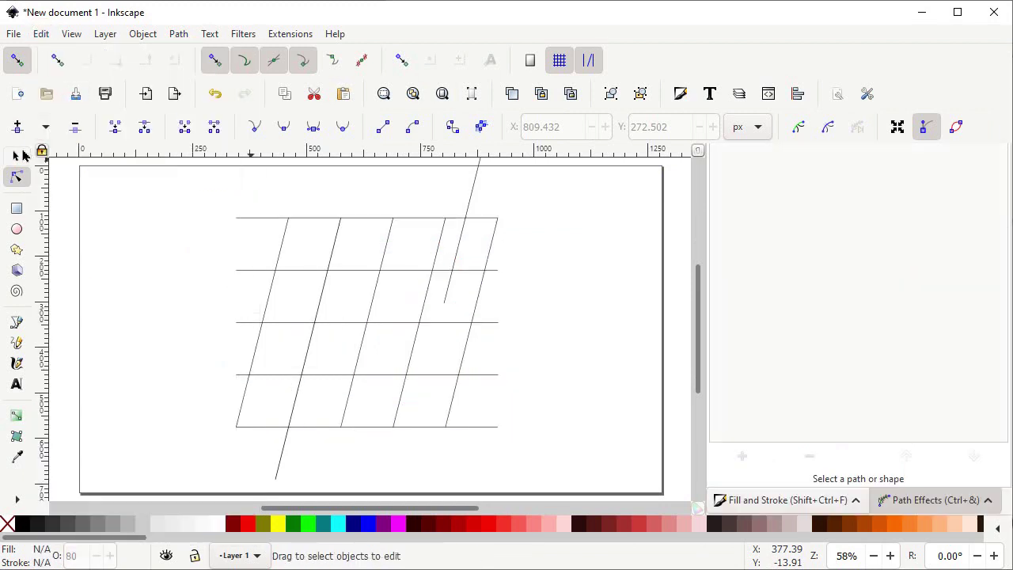
click(16, 155)
drag(170, 482, 570, 143)
key(Delete)
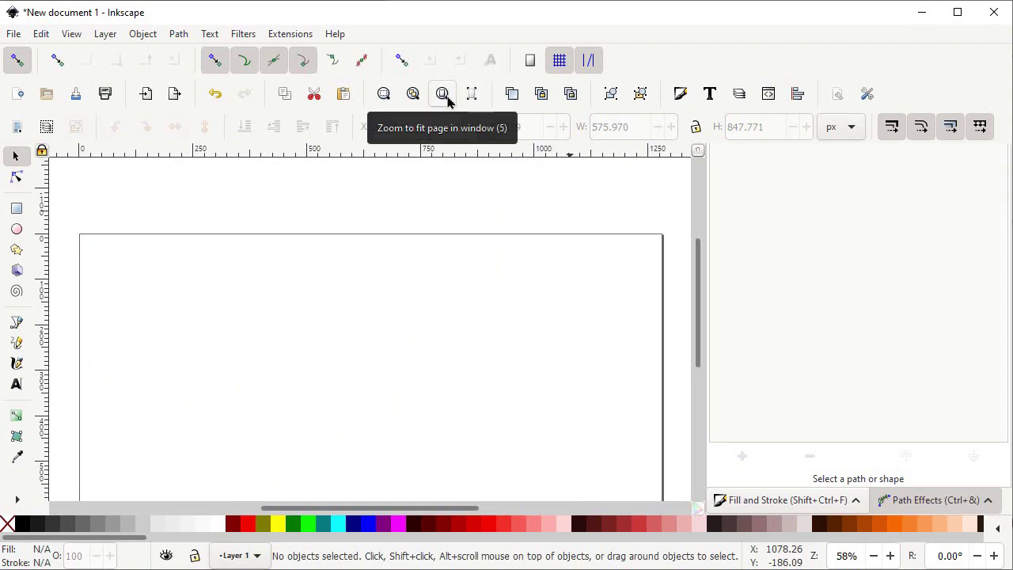
Paste the monogram back in place and shift it toward the page's centre, to about X 338, Y 93 px.
click(447, 98)
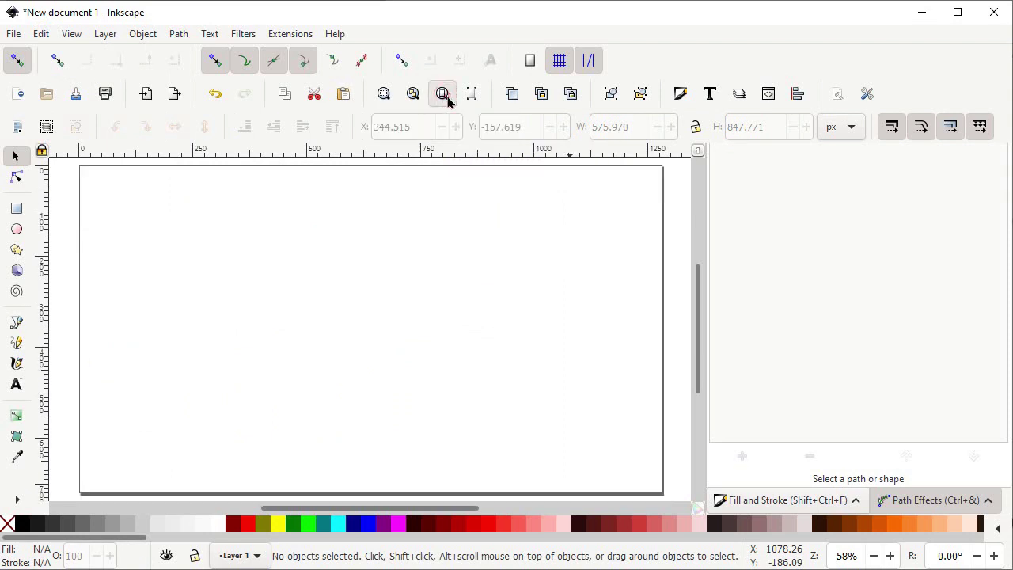
click(40, 35)
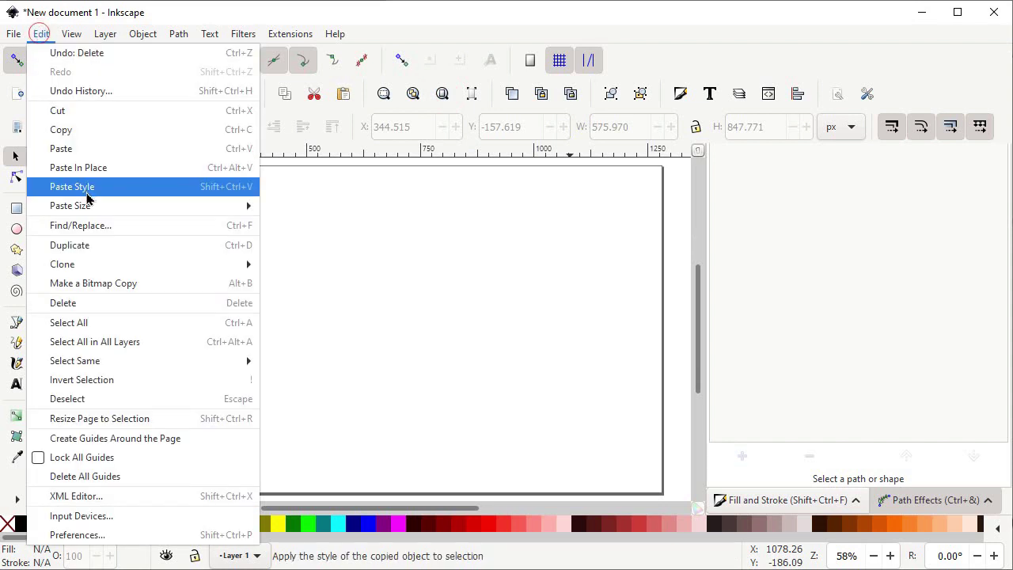
click(80, 168)
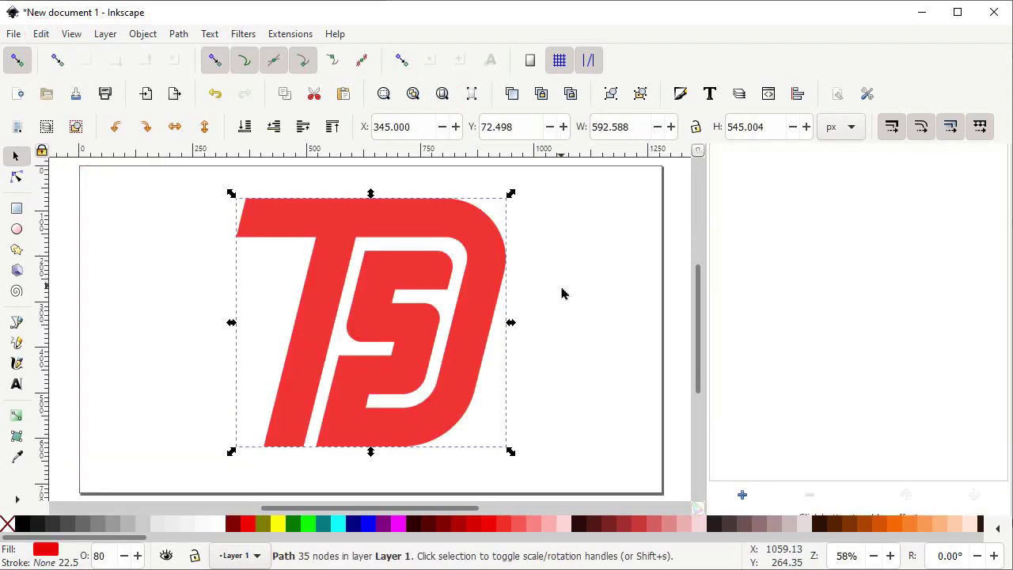
key(ctrl+z)
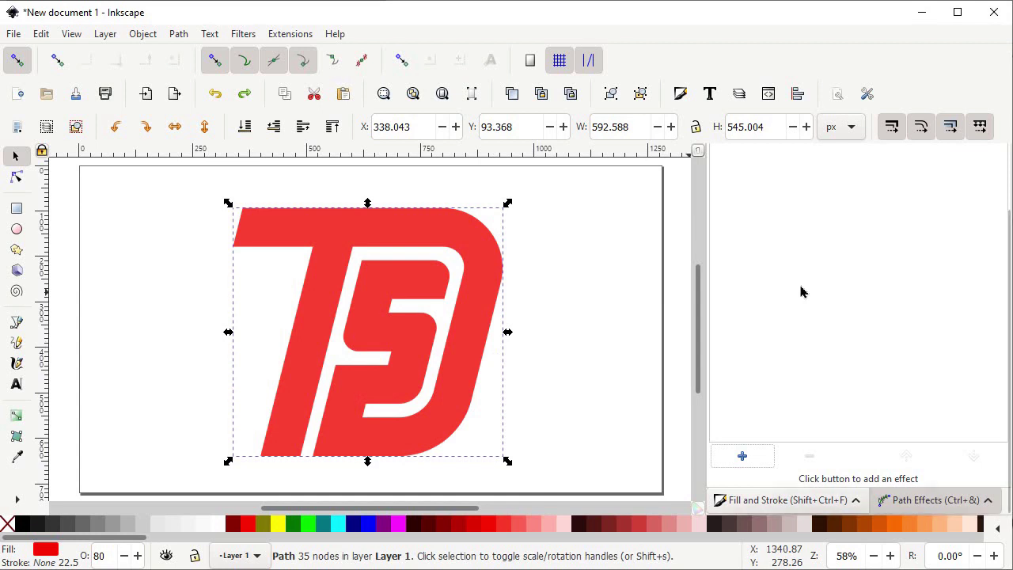
Set the red monogram's opacity to 100%.
click(762, 501)
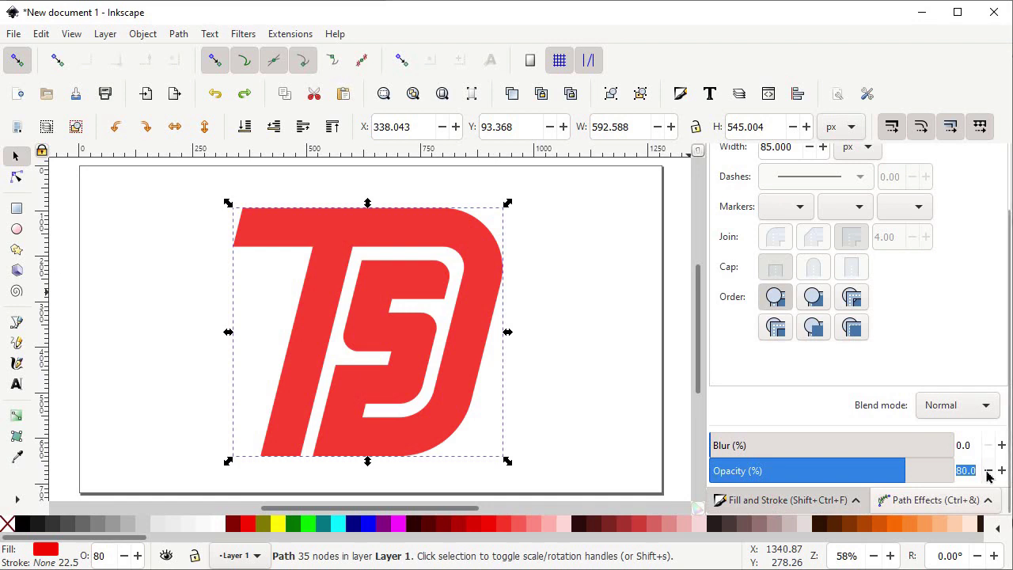
text(1)
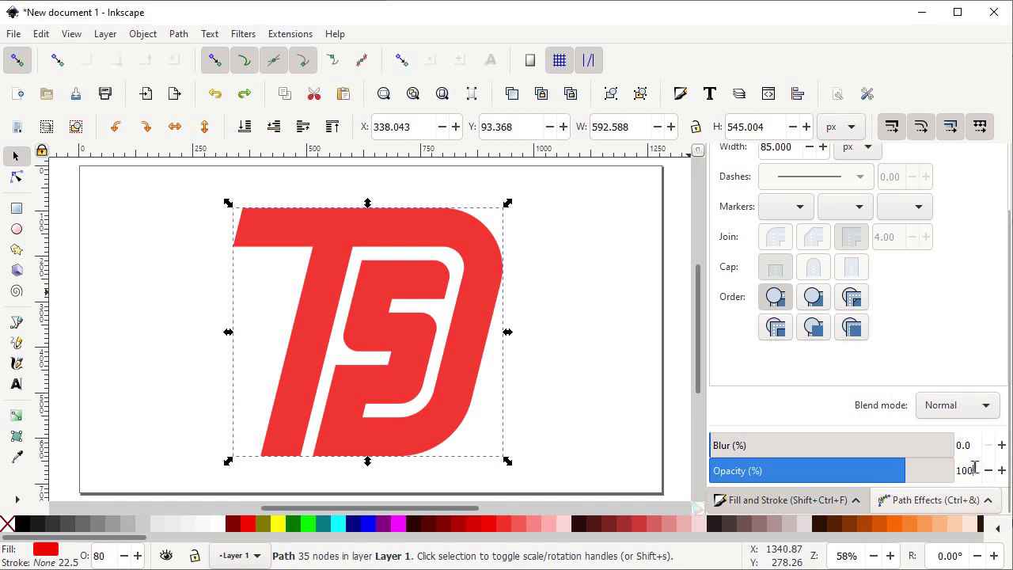
text(00)
key(Return)
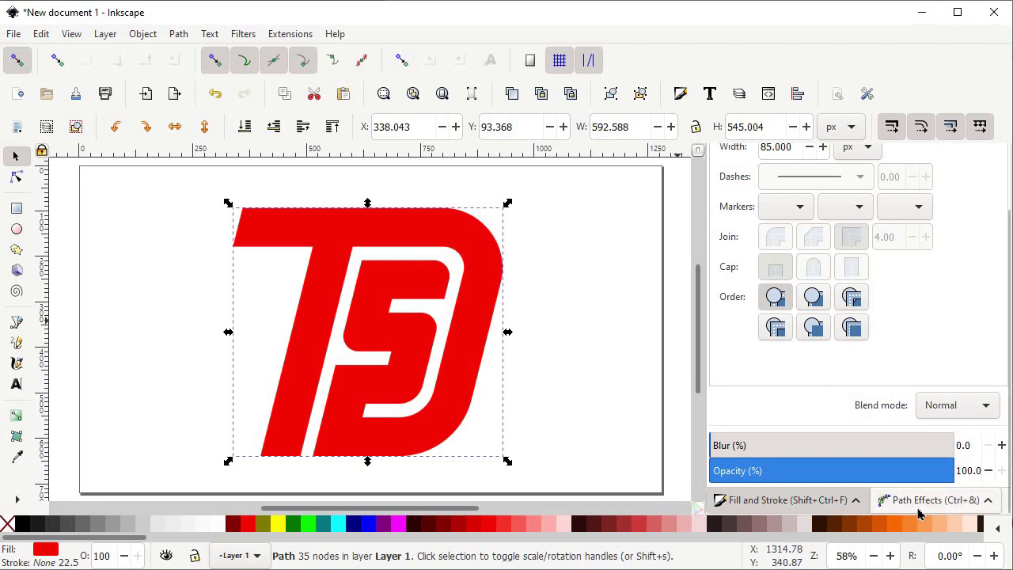
click(938, 500)
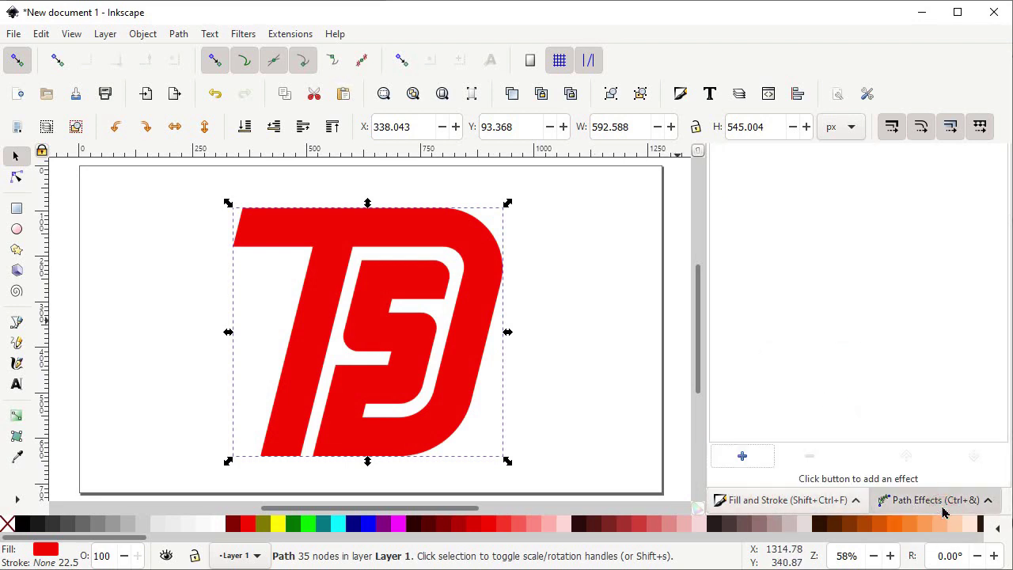
Duplicate the red monogram, remove the copy's fill and give it a black stroke.
right_click(330, 226)
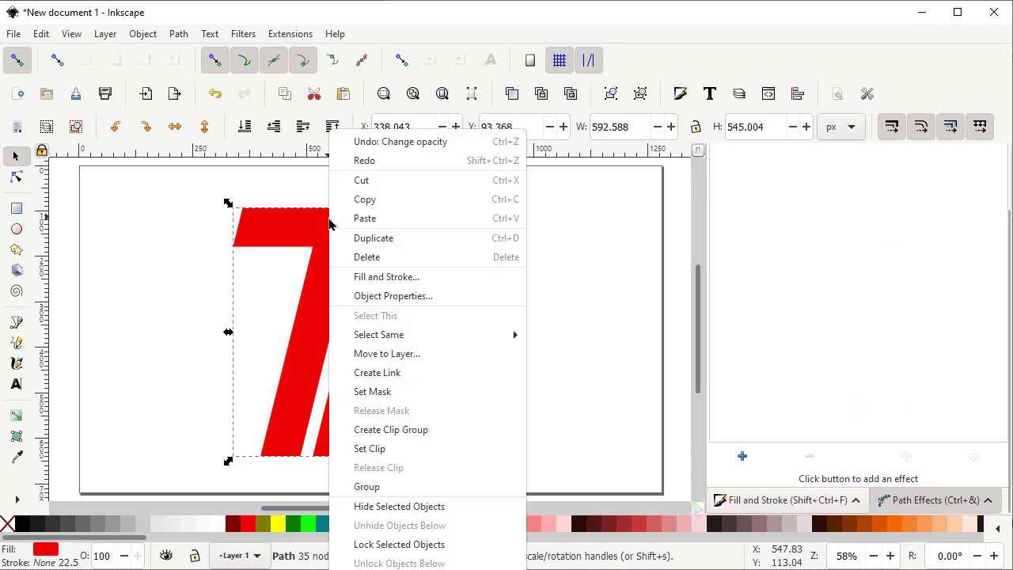
click(364, 238)
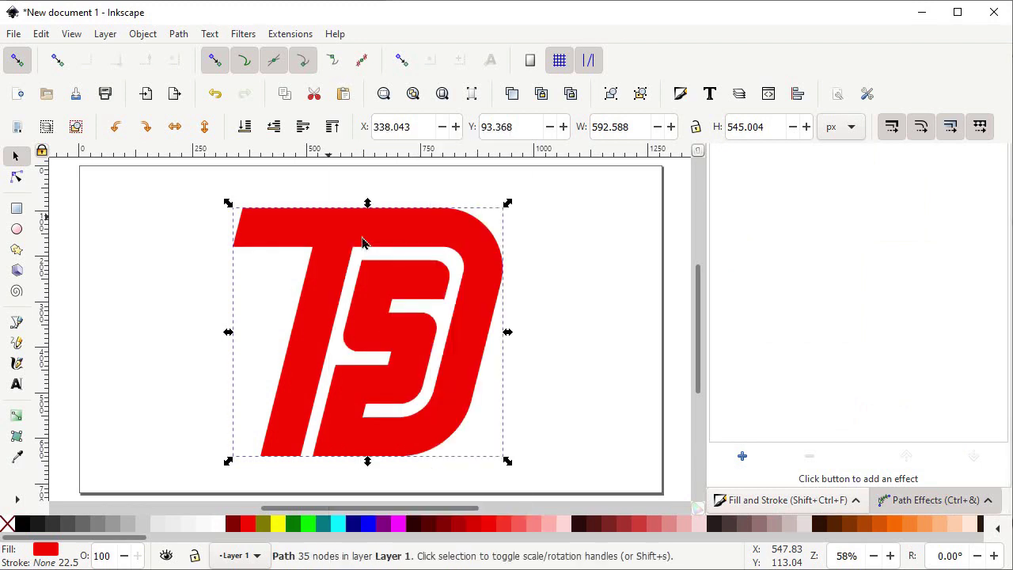
mouse_move(264, 240)
mouse_down()
mouse_move(290, 270)
mouse_move(445, 251)
mouse_move(276, 232)
mouse_up()
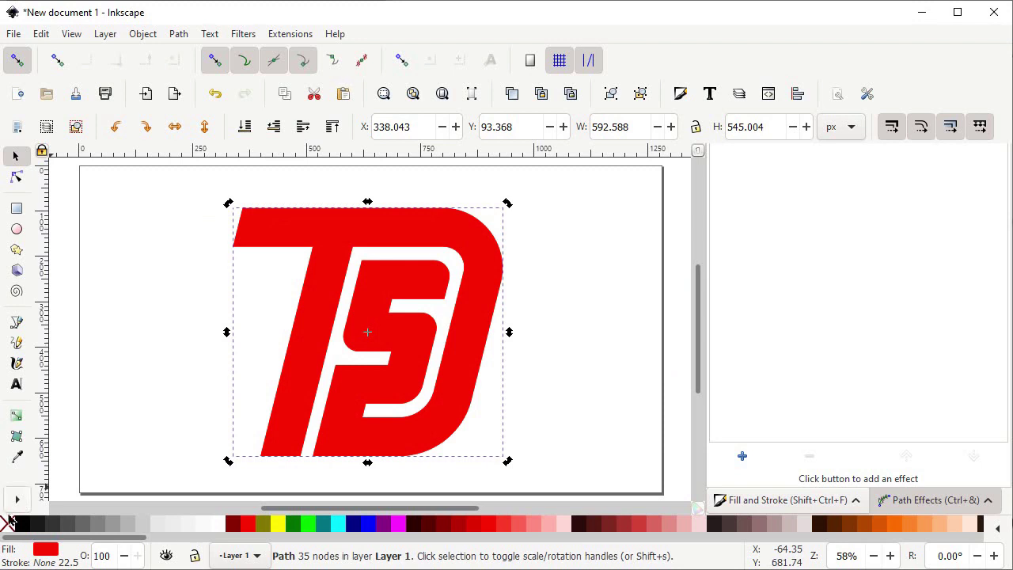
click(6, 525)
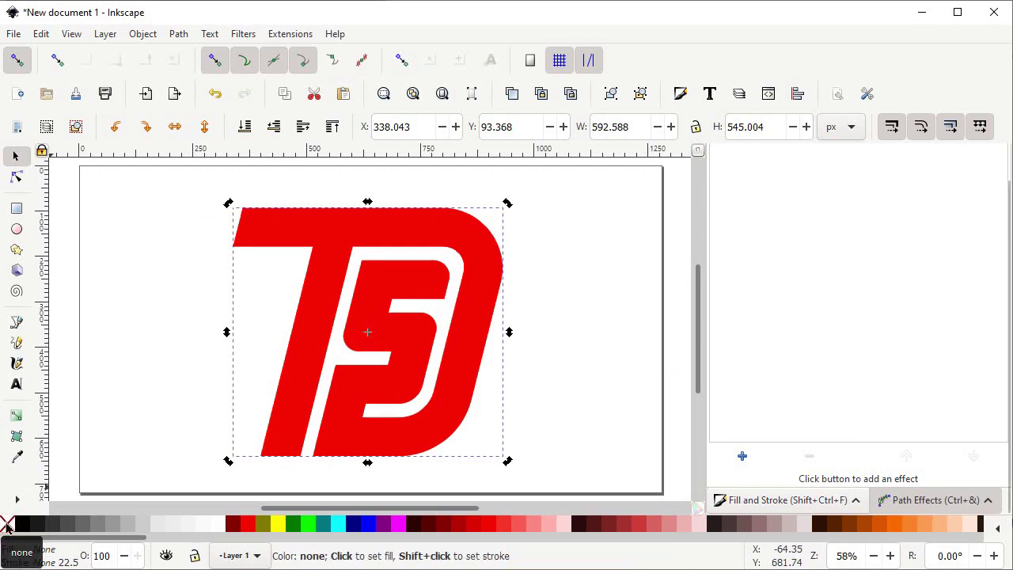
shift+click(6, 525)
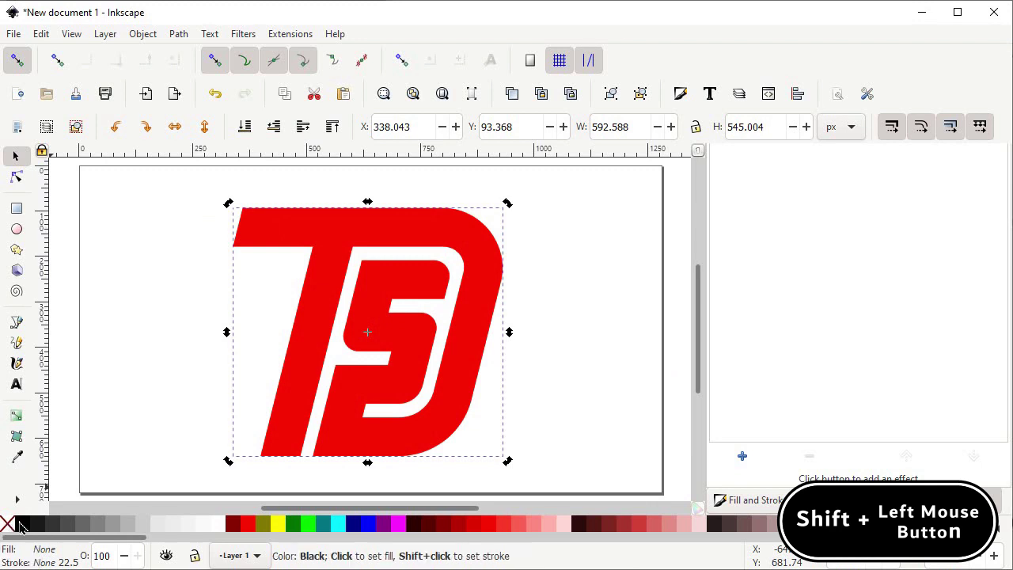
shift+click(24, 527)
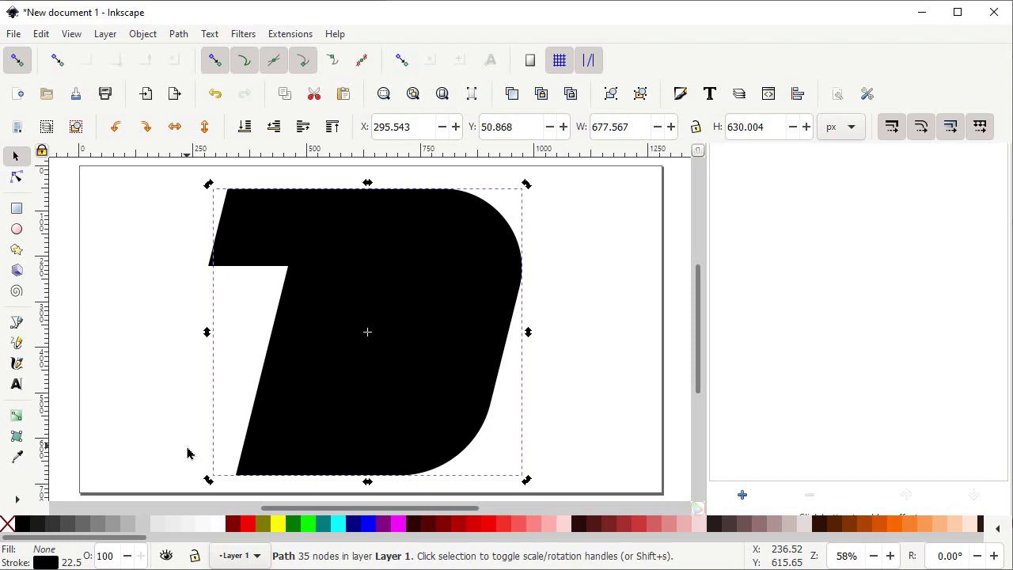
Set the black outline's stroke width to 15 px.
scroll(794, 416, down, 2)
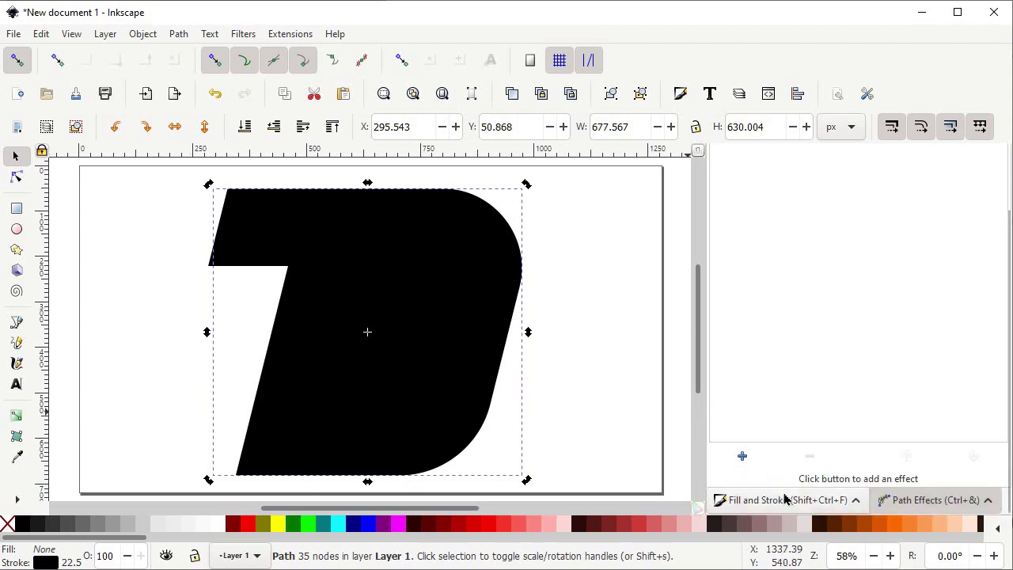
click(786, 498)
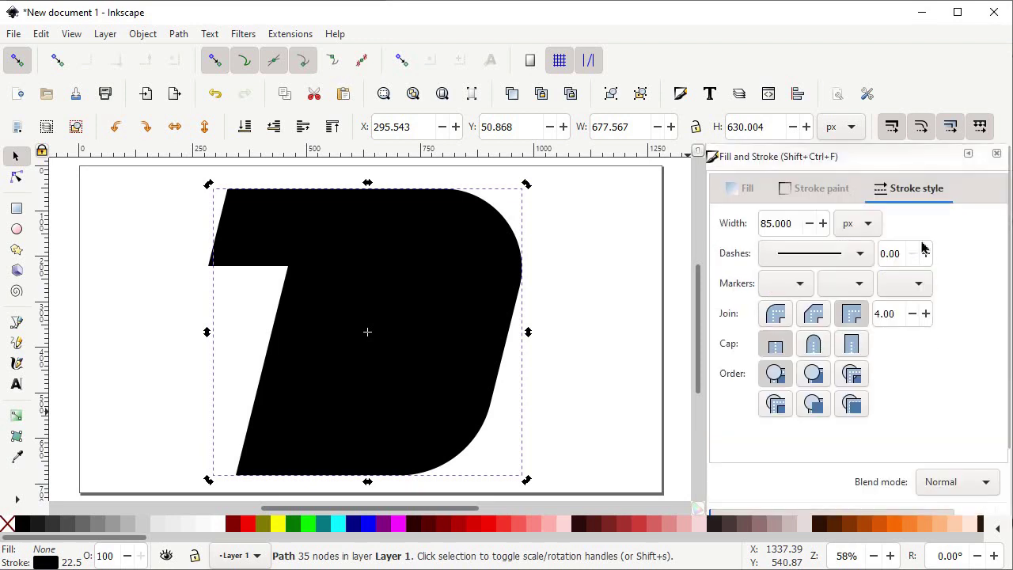
double_click(793, 223)
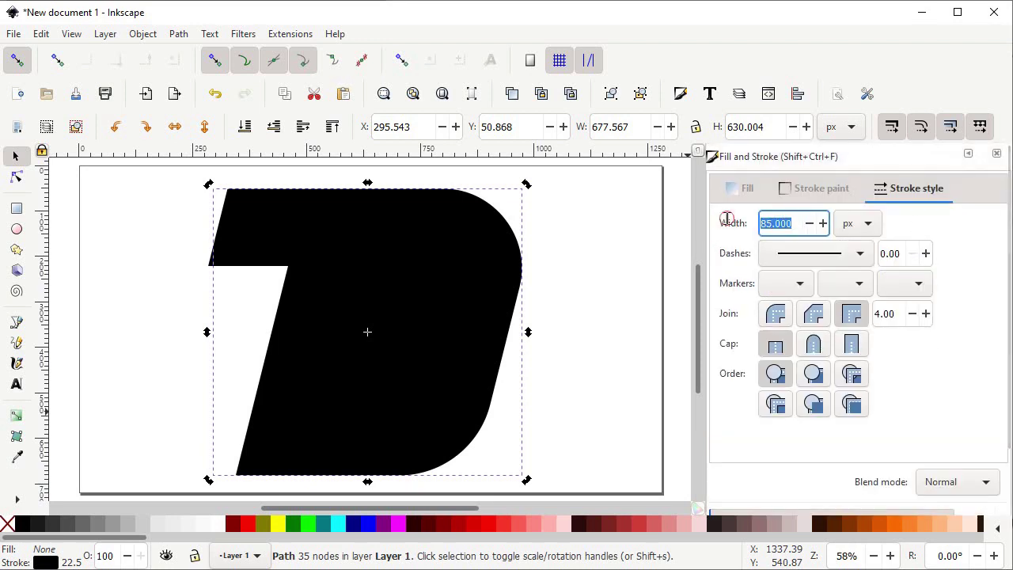
text(15)
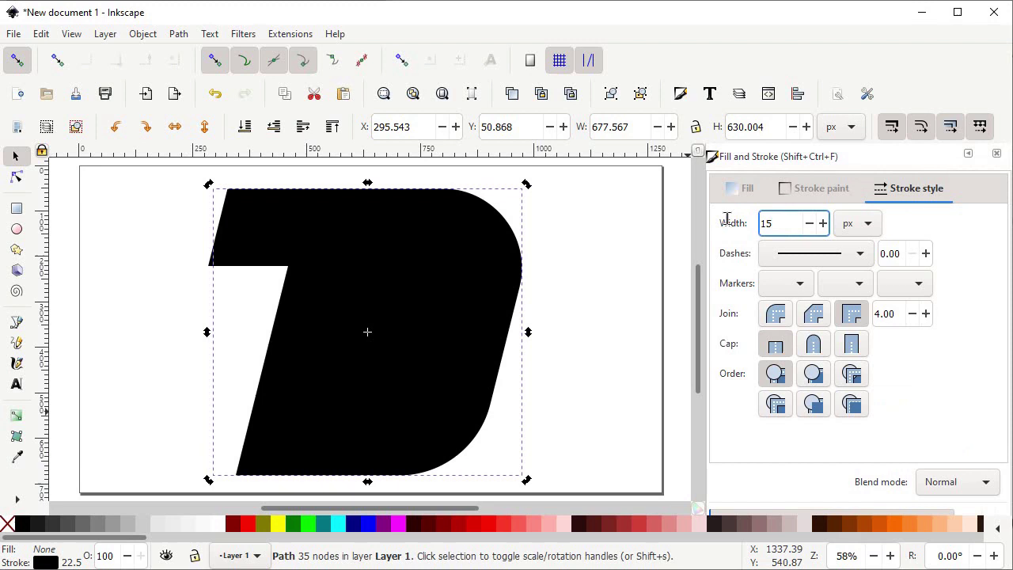
key(Return)
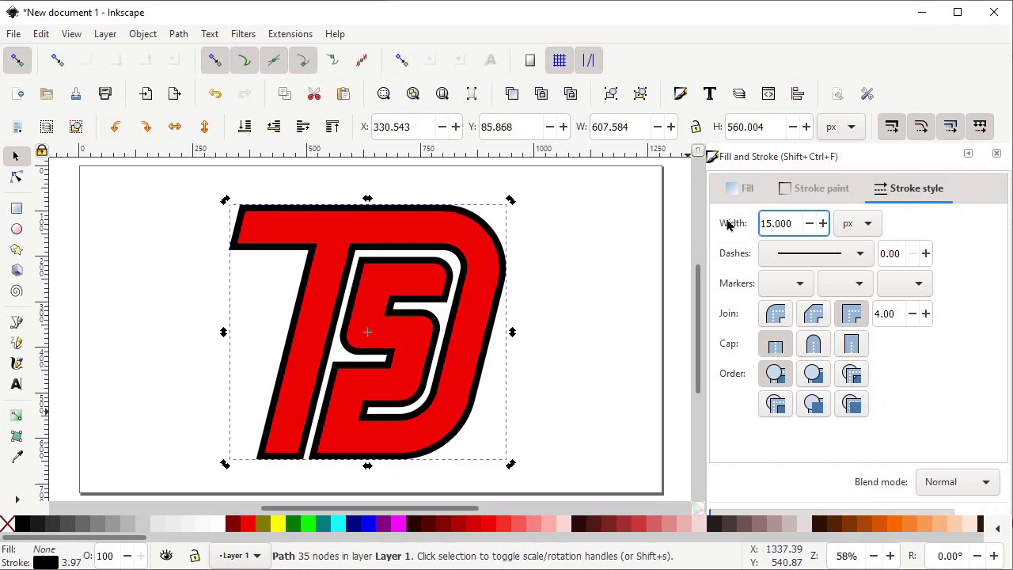
Add an Offset path effect to the black outline copy.
scroll(909, 392, down, 2)
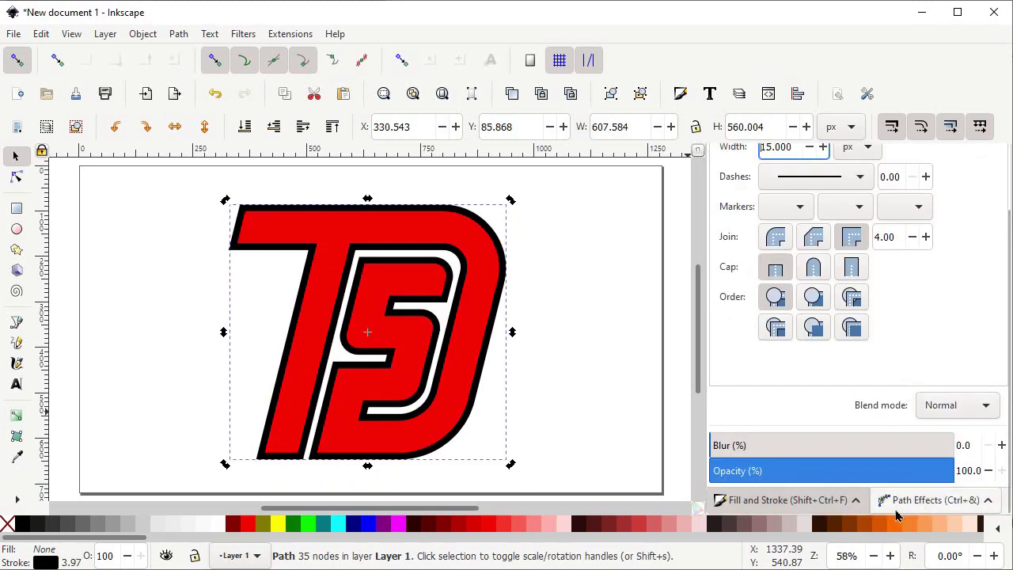
click(922, 501)
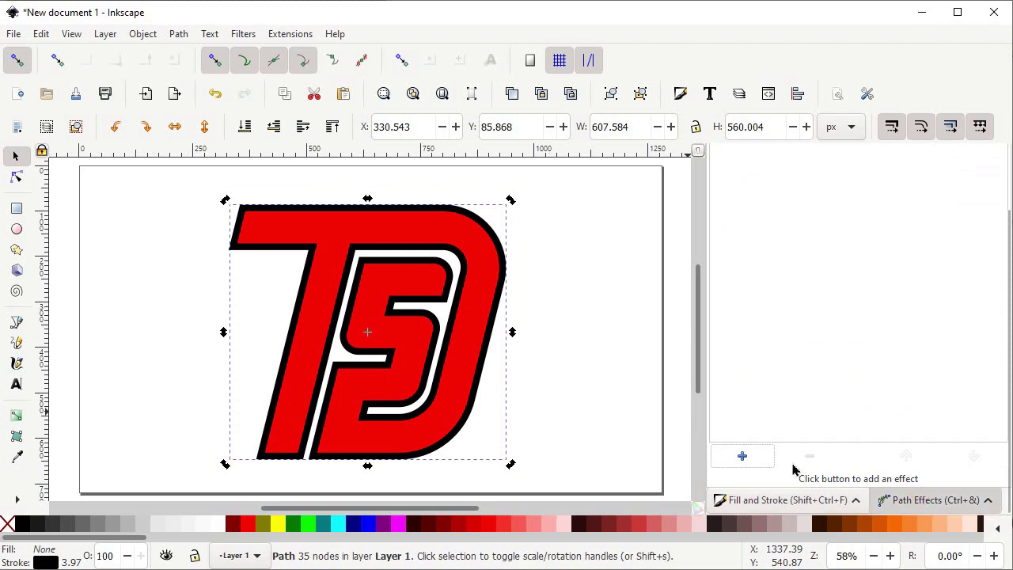
click(750, 457)
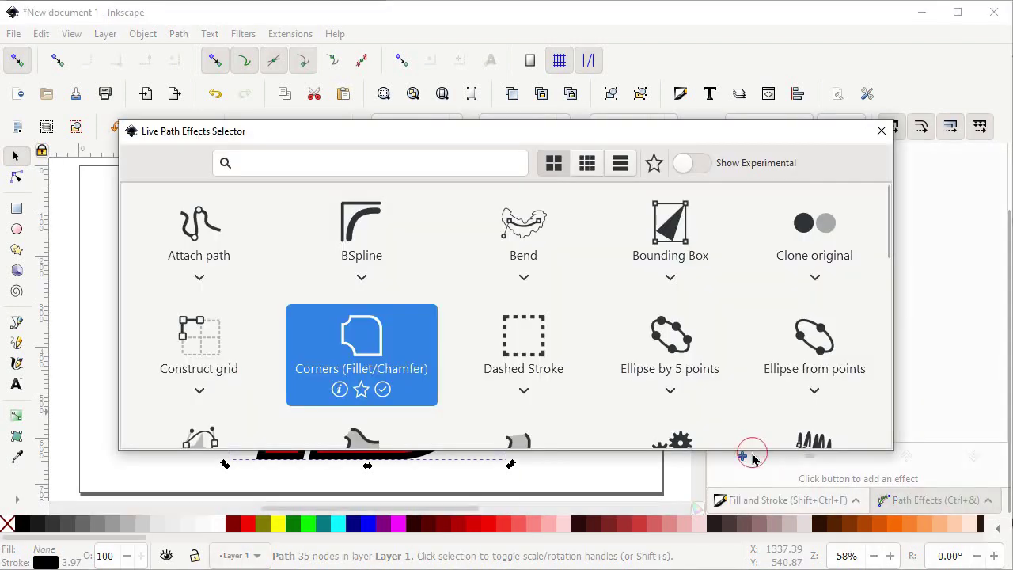
click(301, 166)
text(offset)
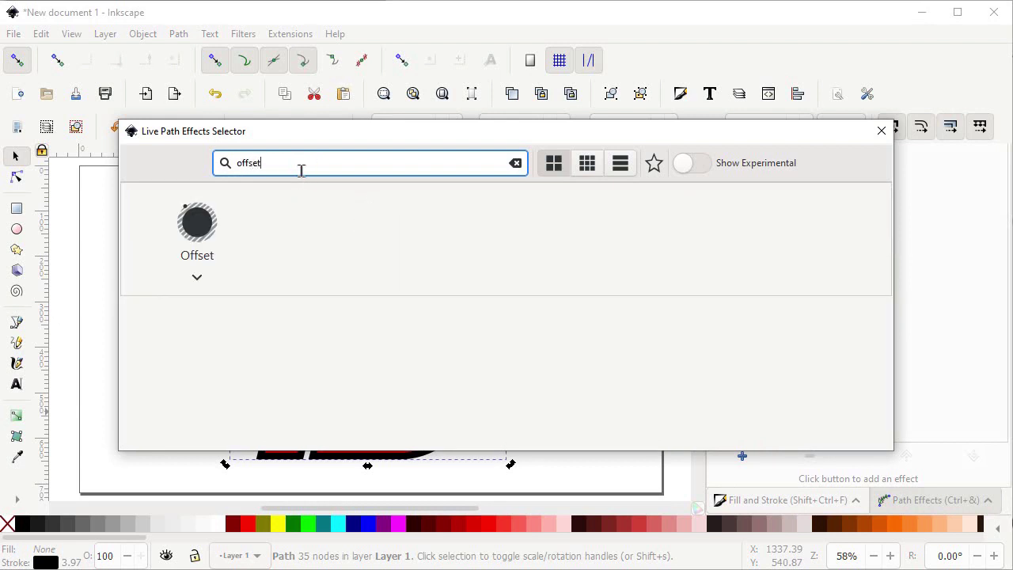
click(189, 241)
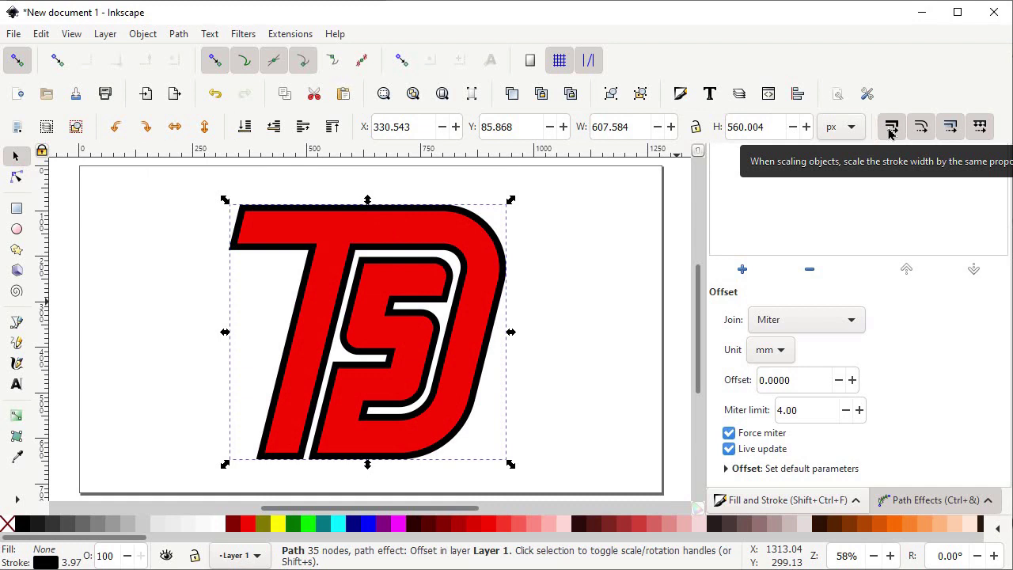
With stroke-width scaling and snapping turned off, offset the black outline outward to leave a narrow gap around the red monogram.
click(889, 130)
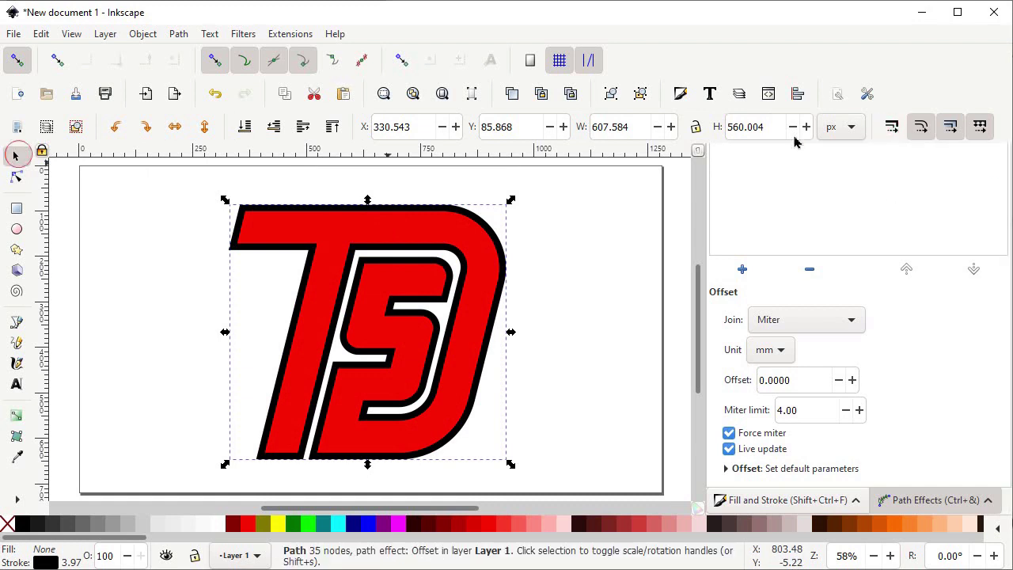
click(20, 68)
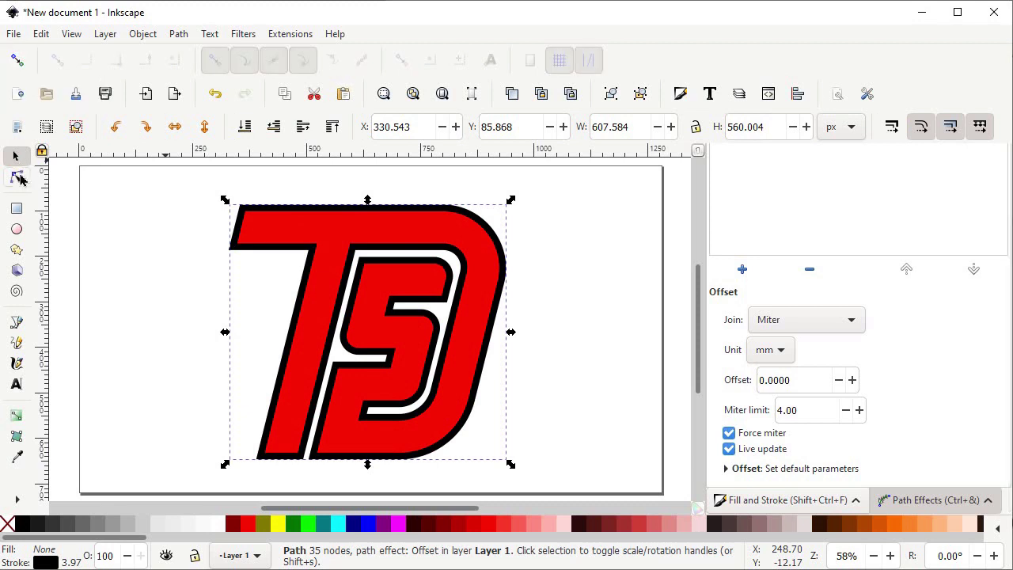
click(17, 177)
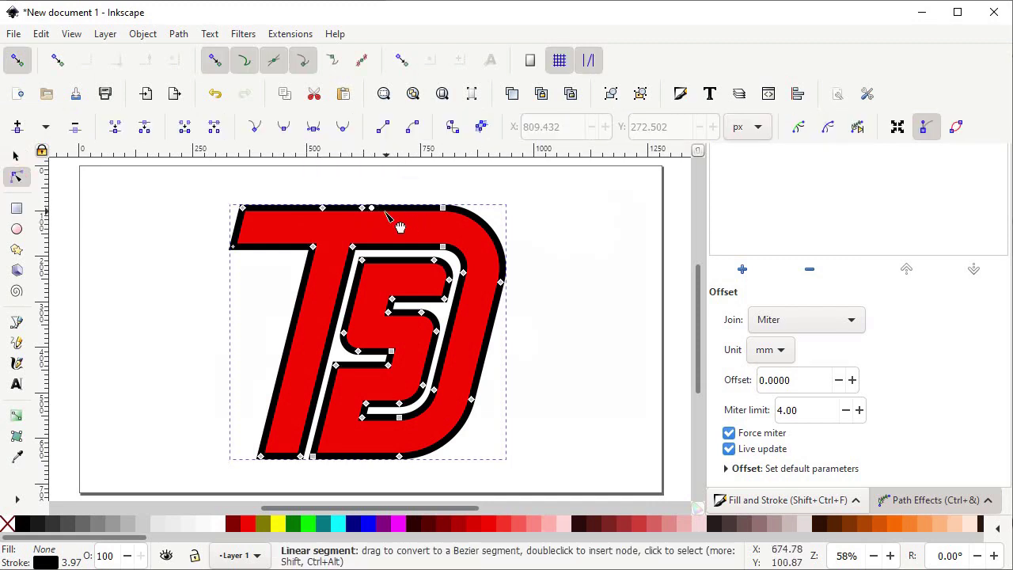
key(shift+5)
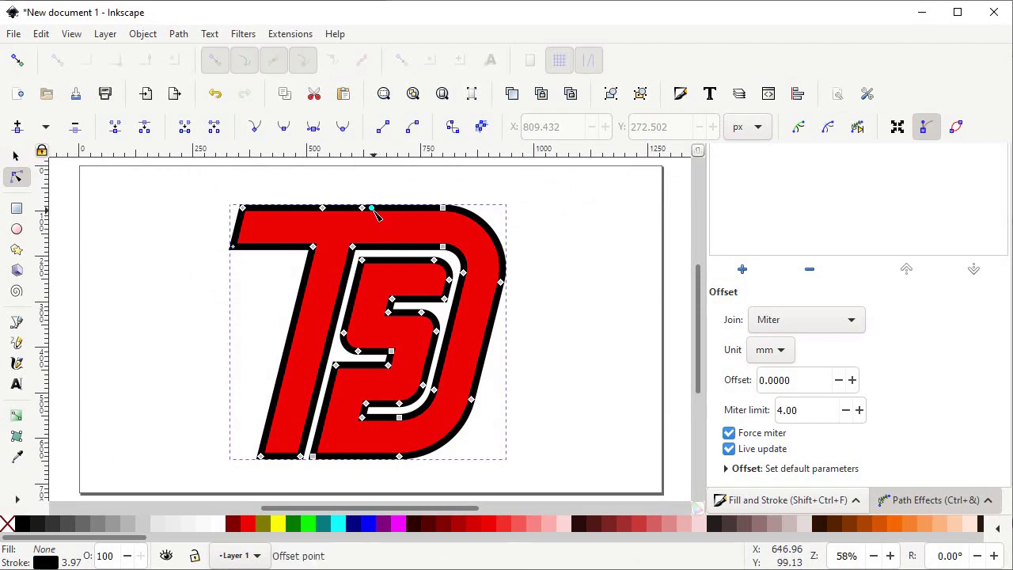
drag(373, 209, 375, 200)
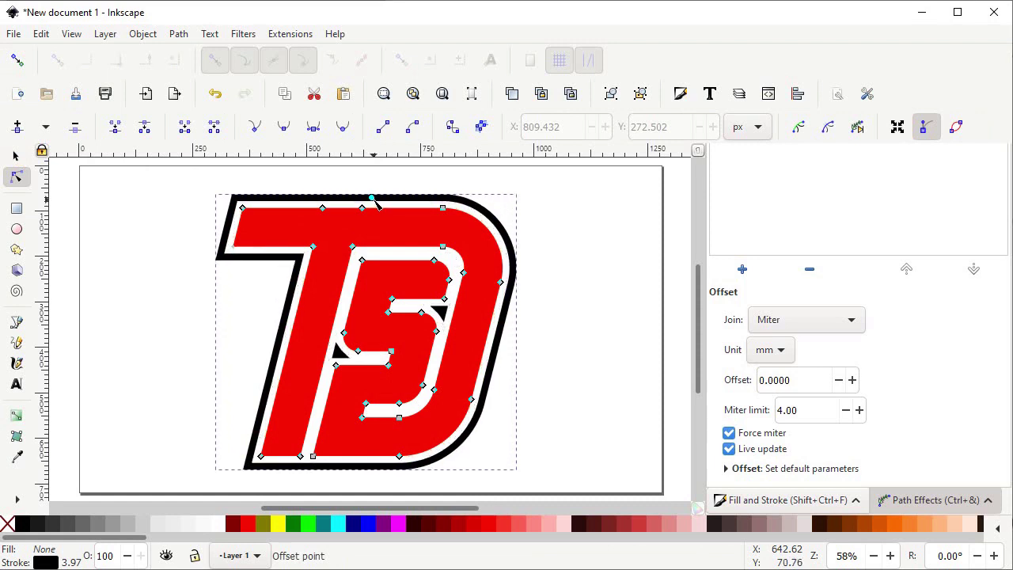
Convert the outline's stroke to a path and delete the two stray black fragments inside the monogram.
click(179, 33)
click(198, 71)
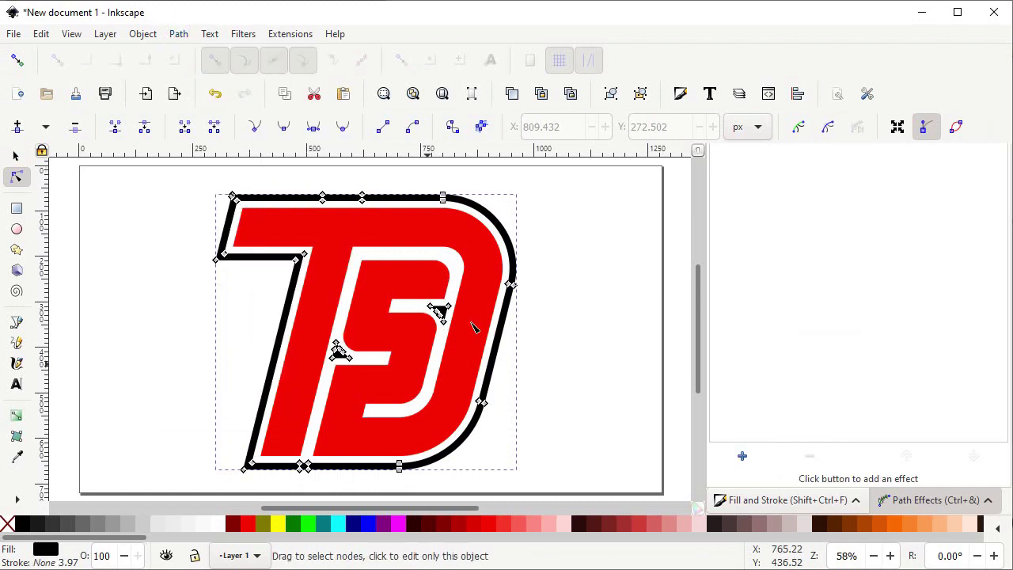
drag(476, 295, 309, 403)
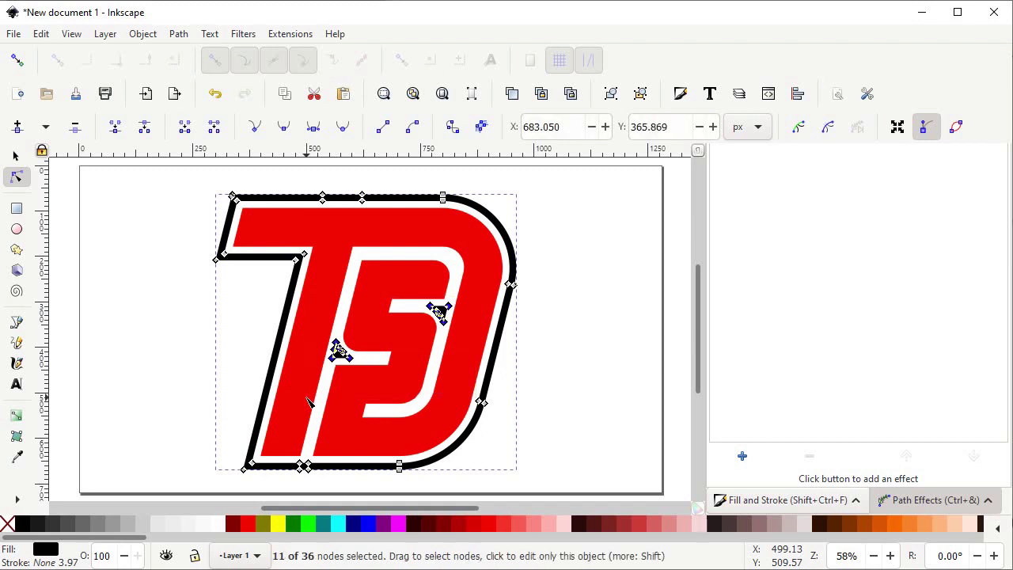
key(Escape)
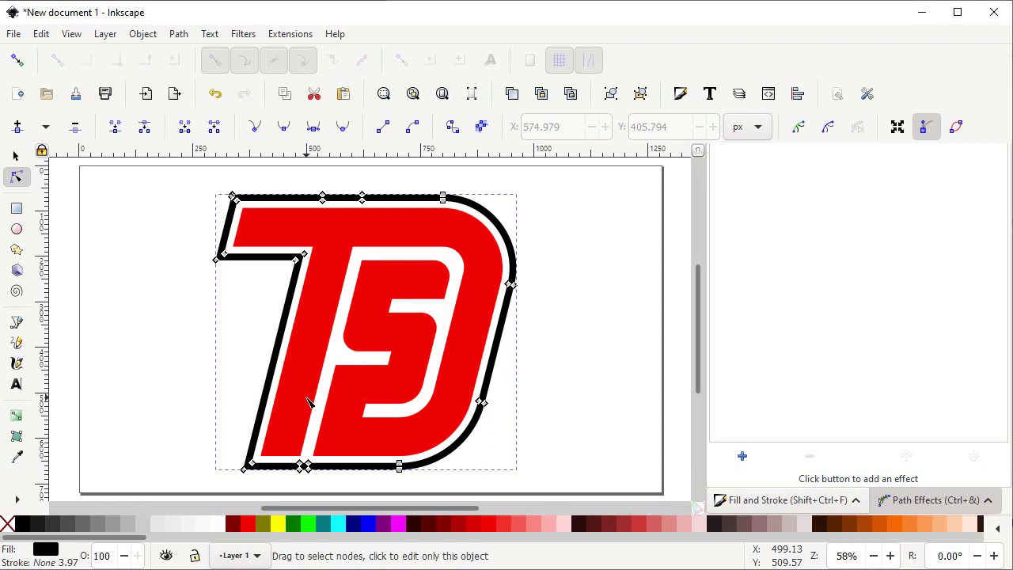
Draw a rectangle about 1278 × 722 px covering the whole page.
click(17, 210)
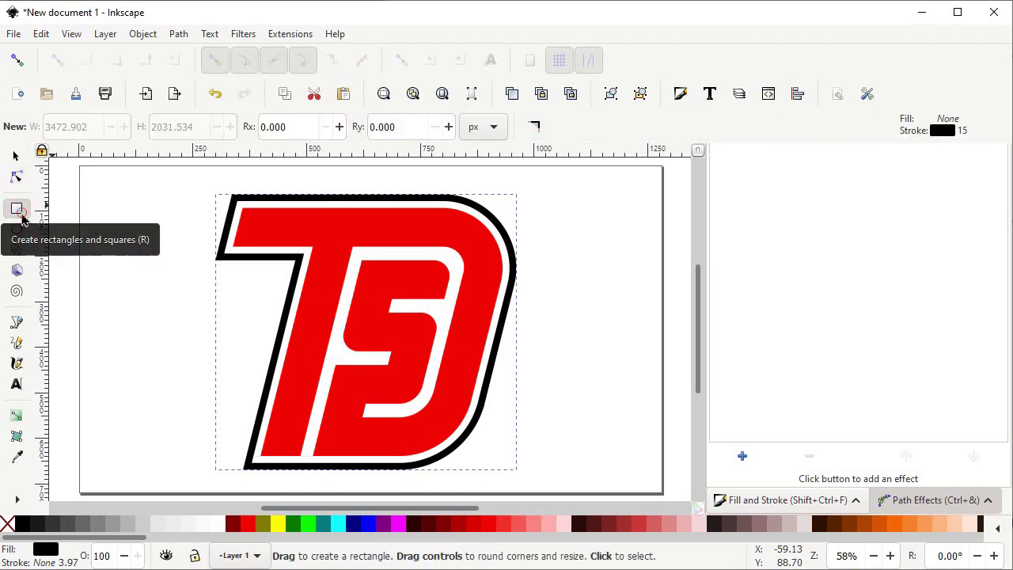
click(79, 166)
drag(79, 167, 661, 492)
drag(661, 495, 661, 494)
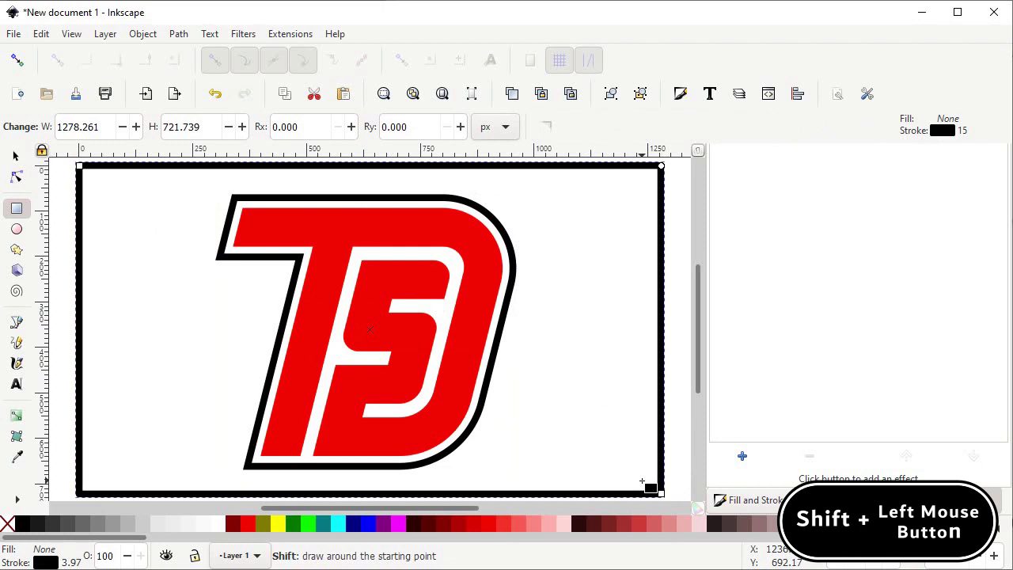
Give the page-sized rectangle a 90% Gray fill with no stroke and lower it behind the logo.
shift+click(8, 525)
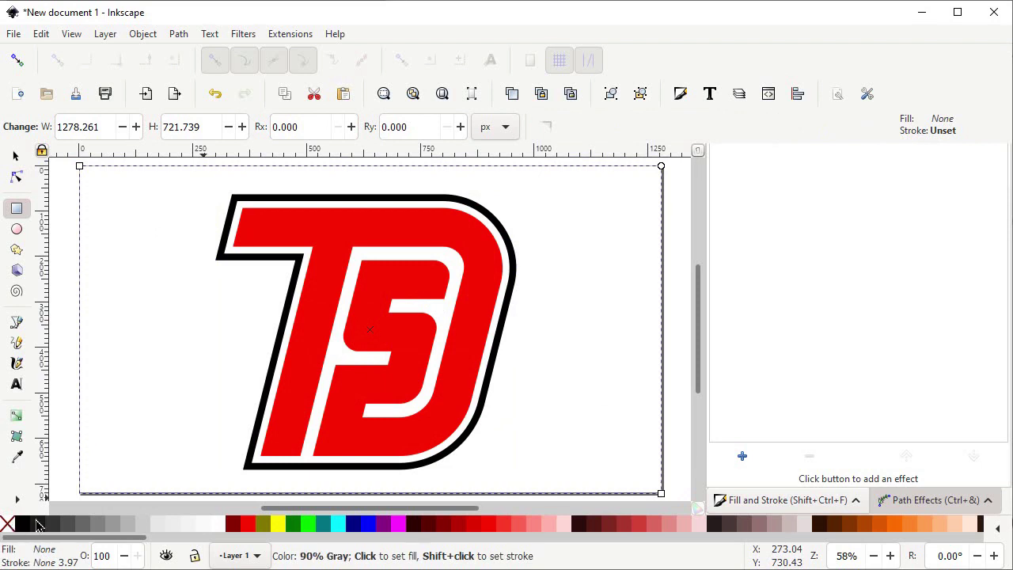
click(38, 525)
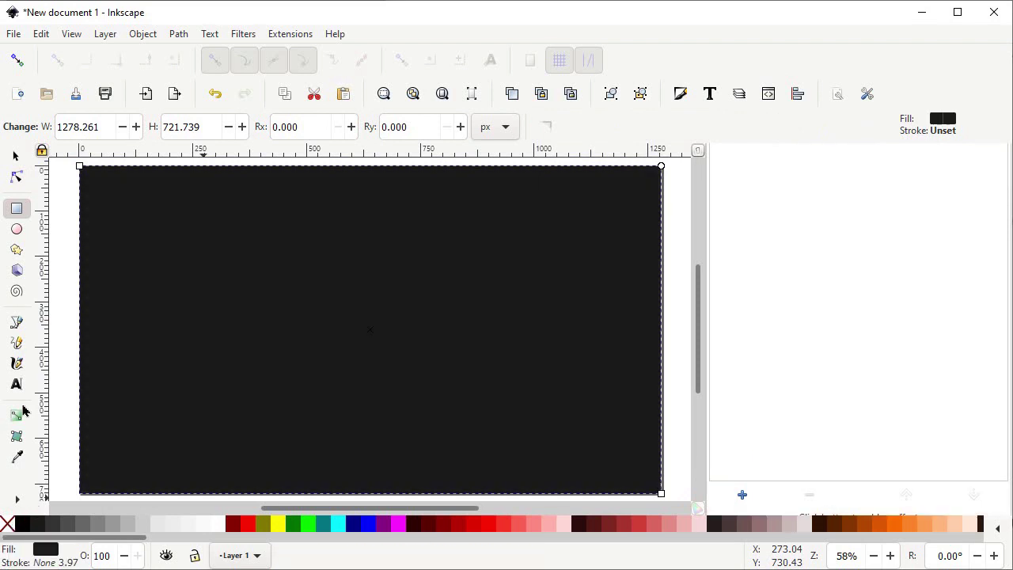
click(17, 156)
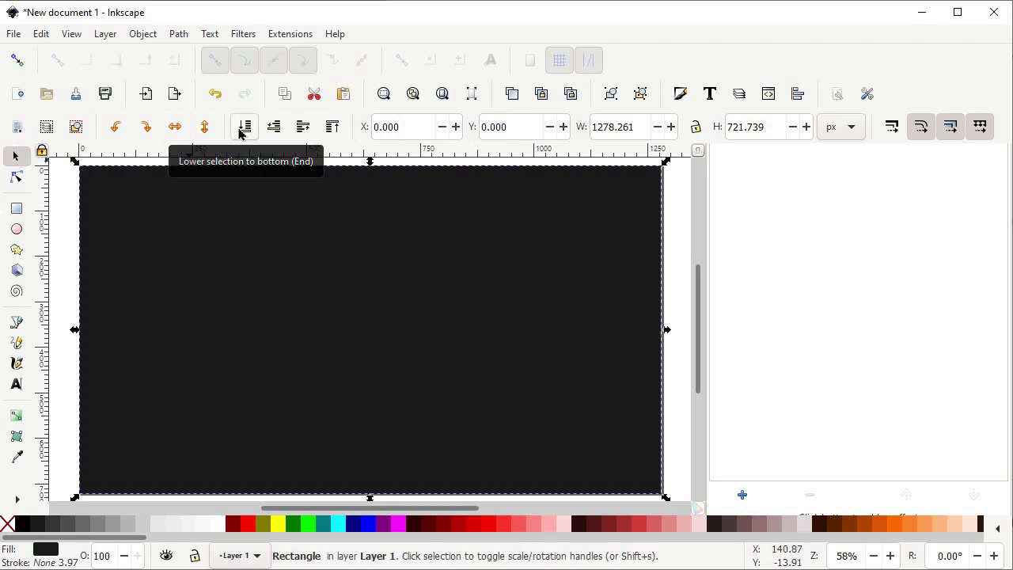
click(242, 129)
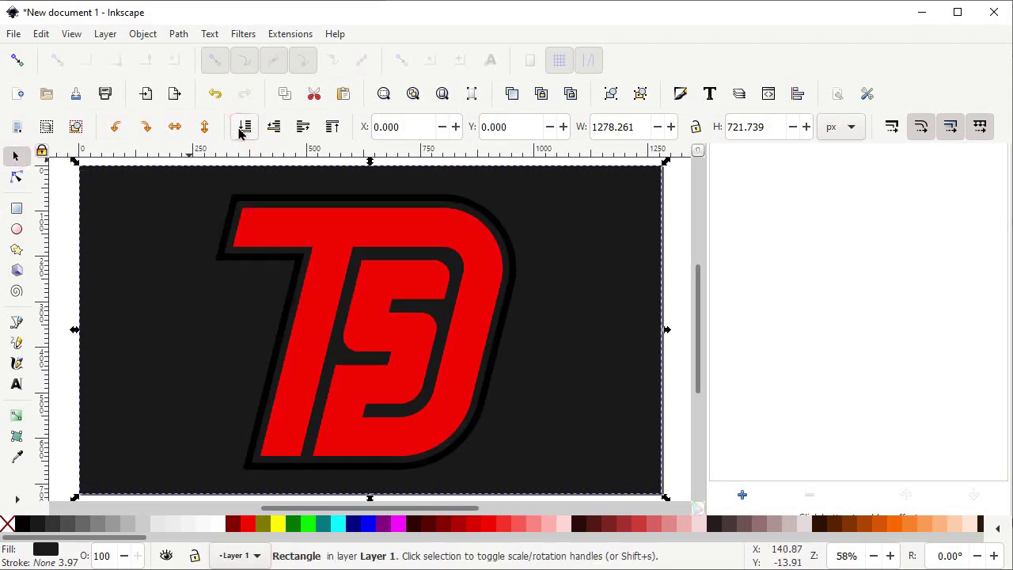
Recolour the monogram white and its surrounding outline red.
click(342, 253)
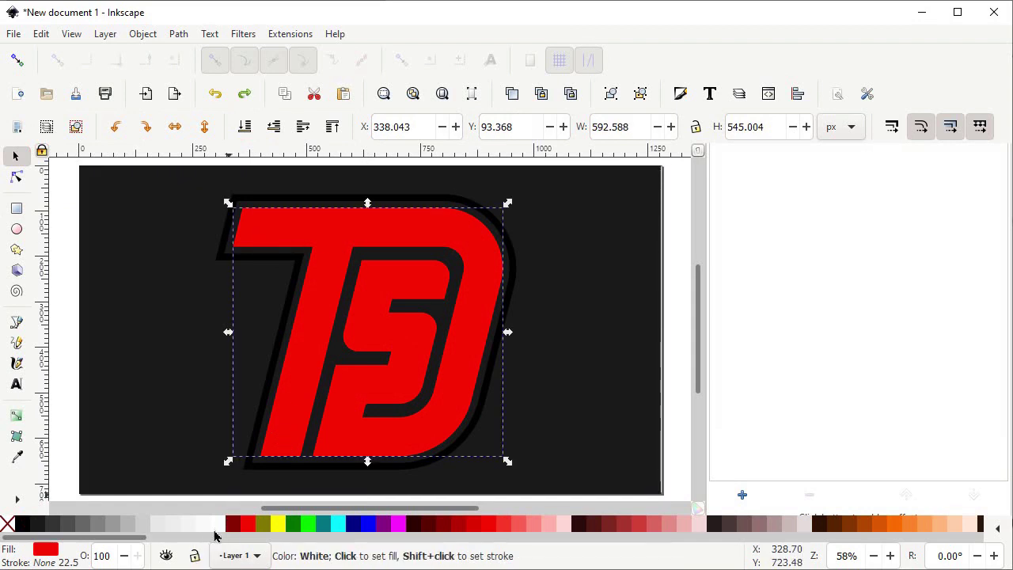
click(217, 526)
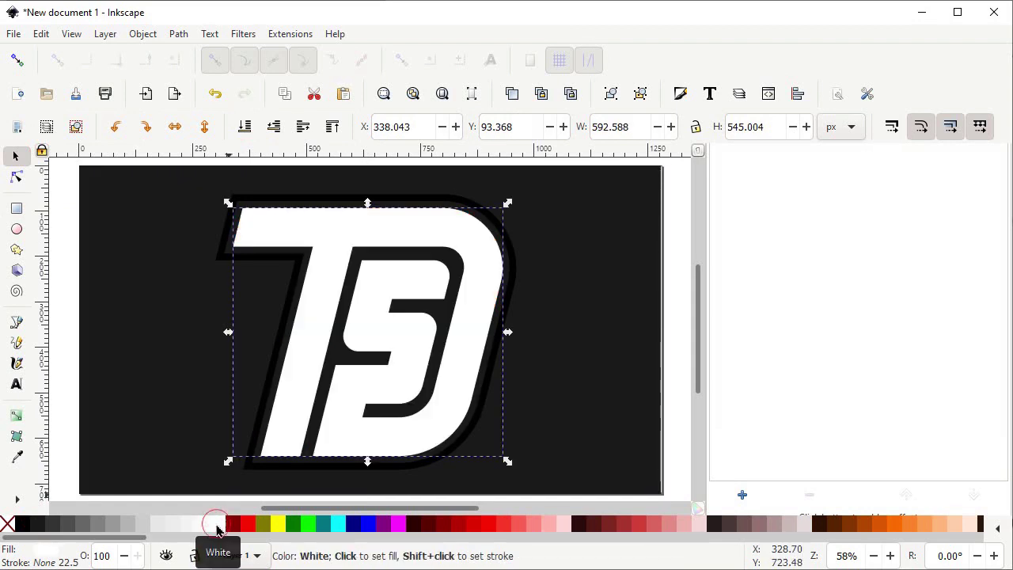
click(289, 465)
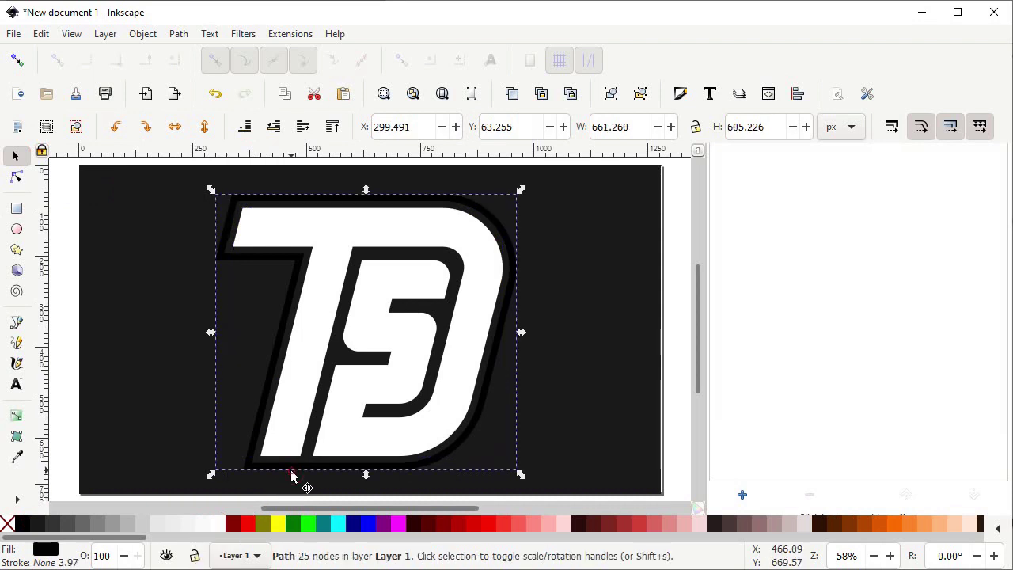
click(491, 525)
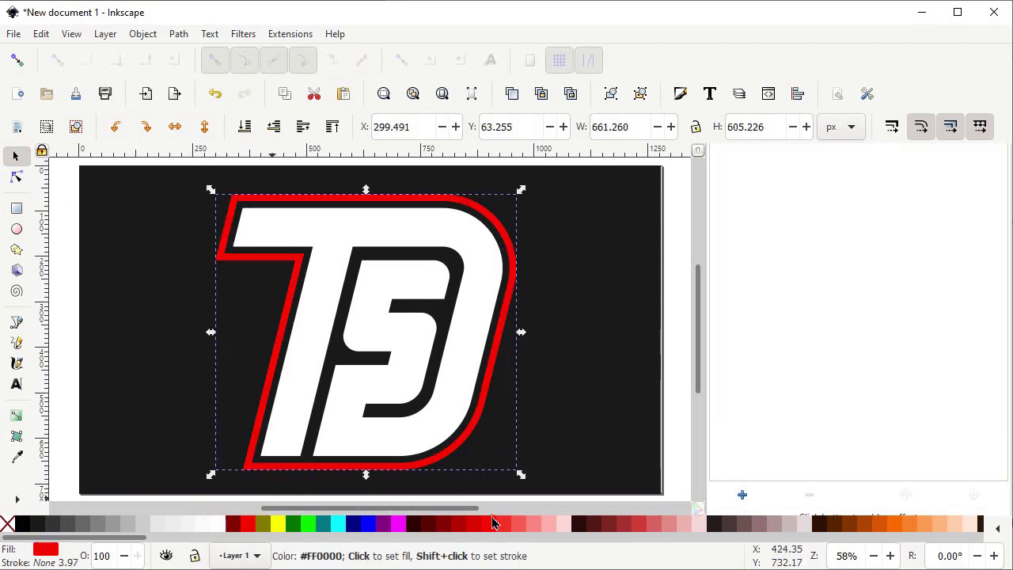